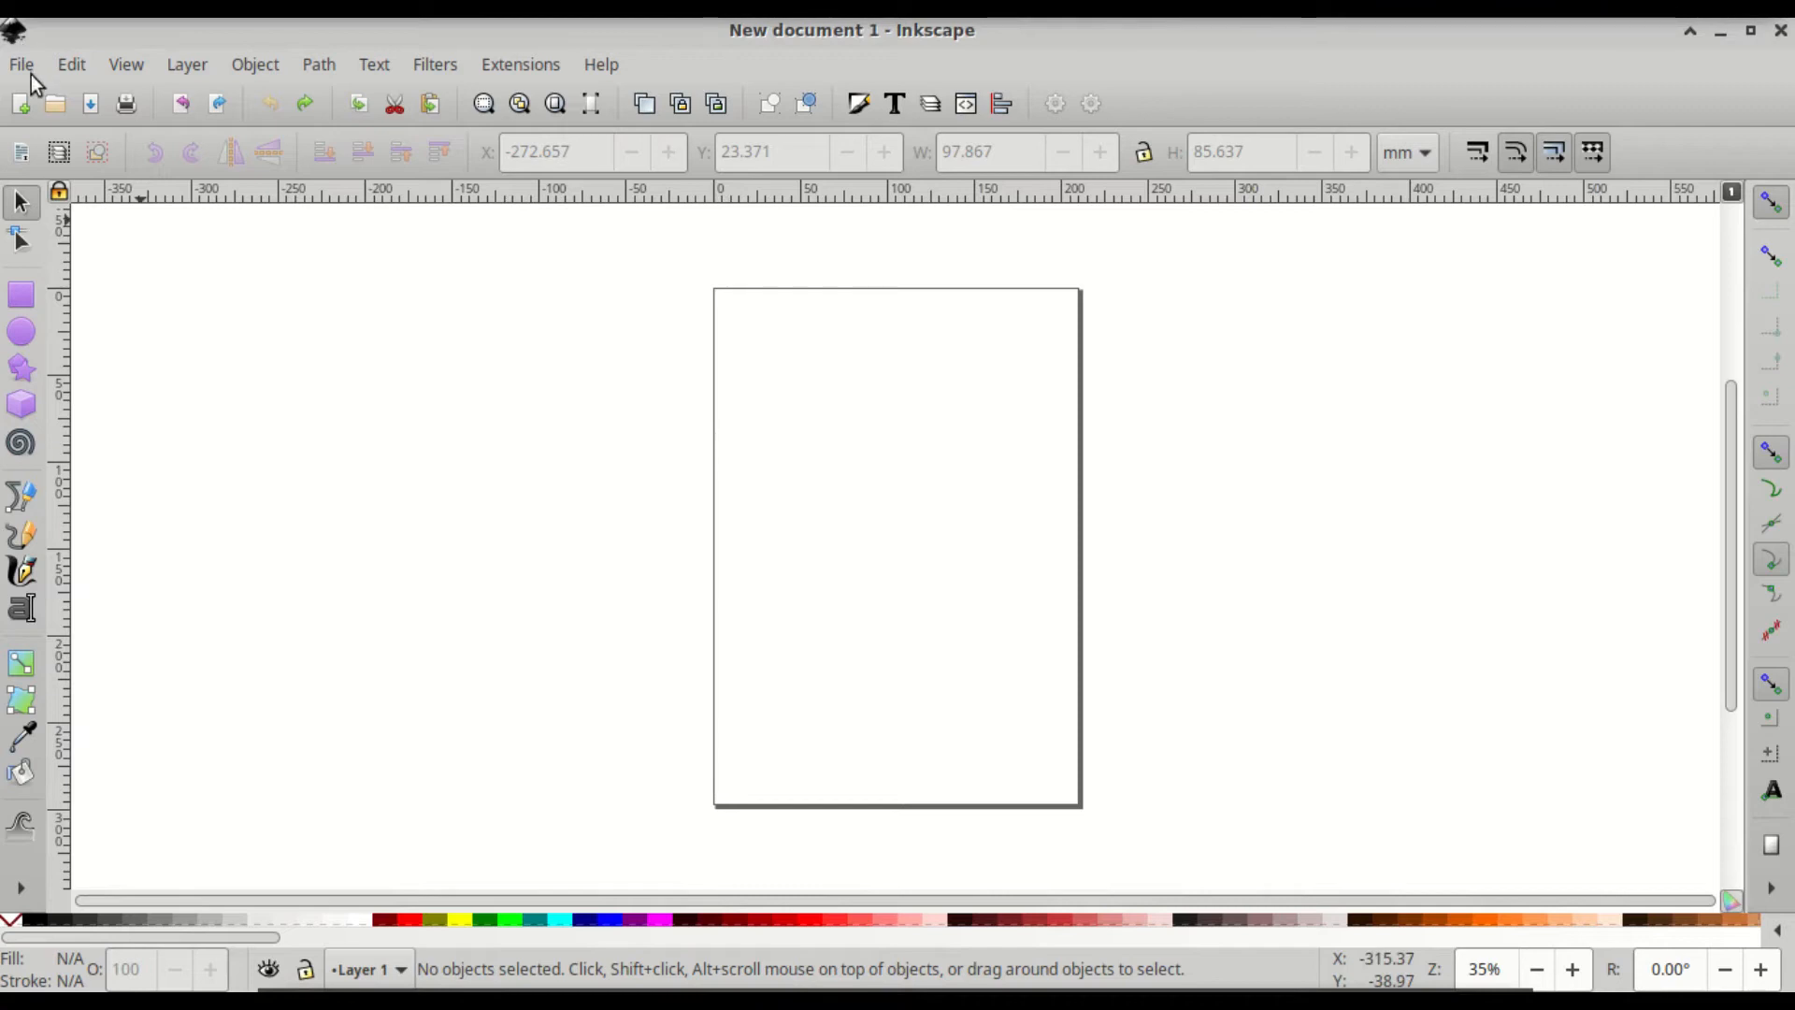
Set the document's display units to px and hide the page border
click(29, 68)
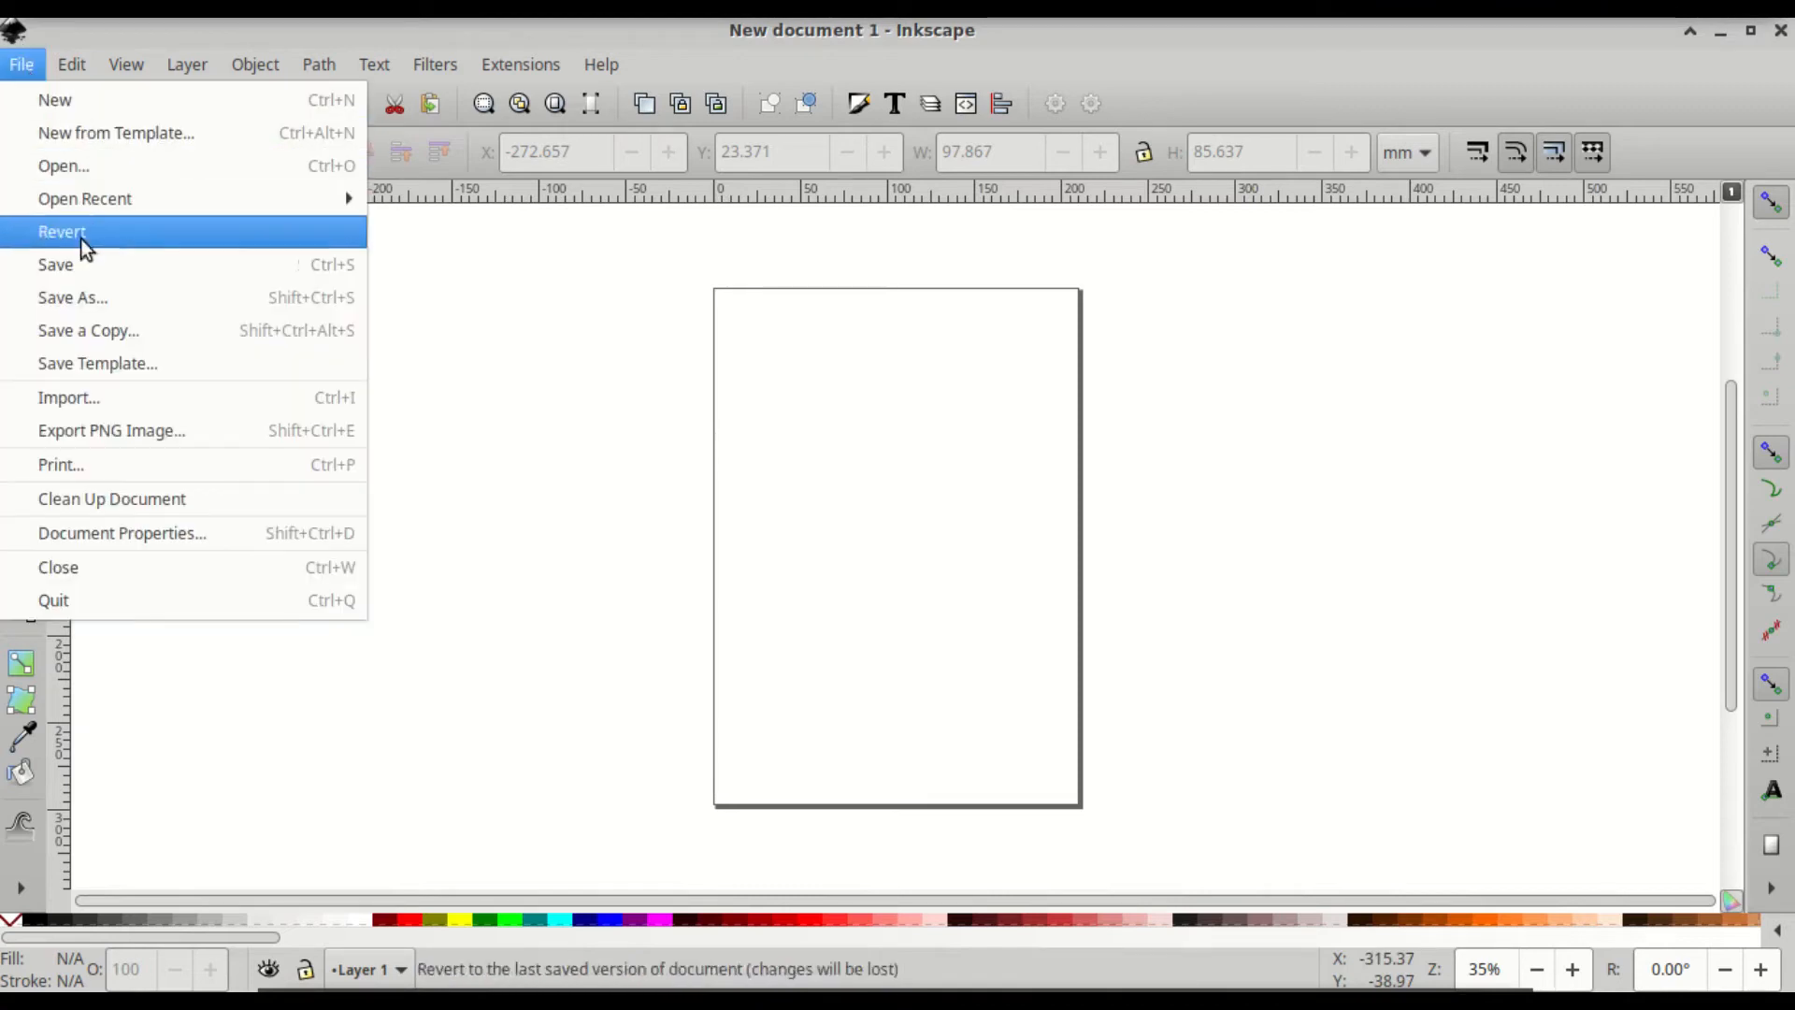
click(122, 532)
click(1206, 187)
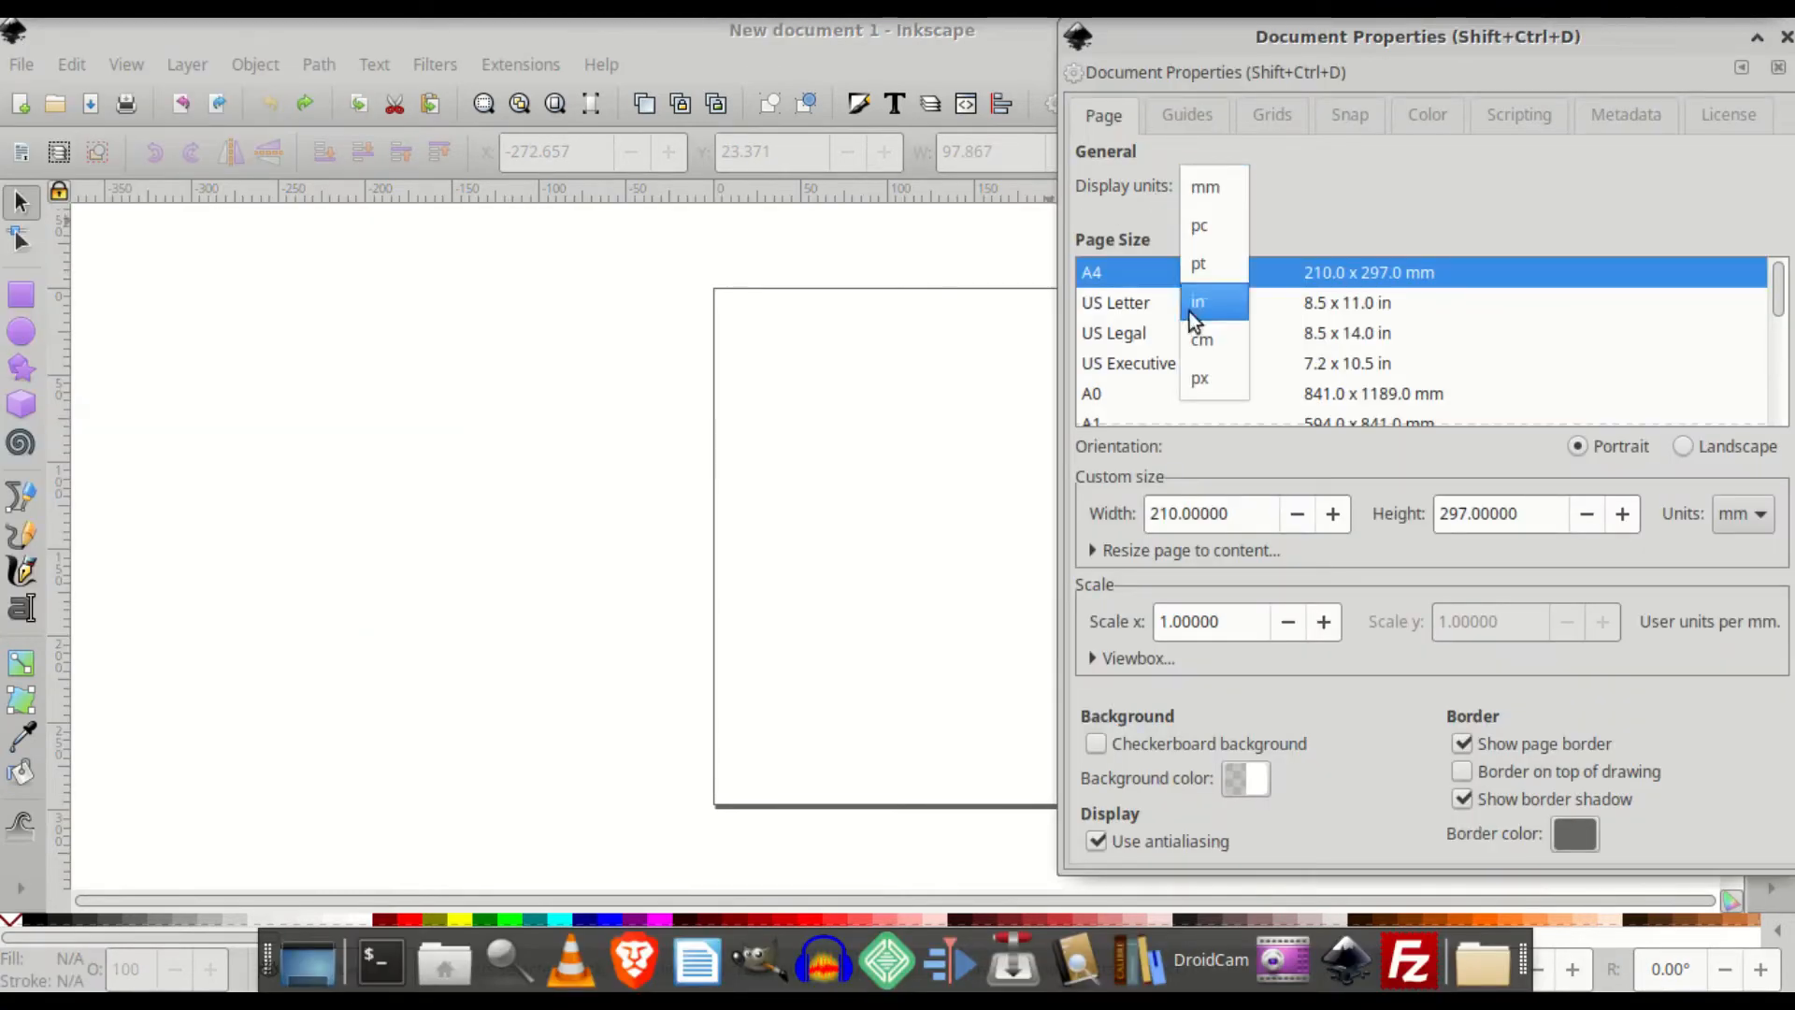
click(1200, 378)
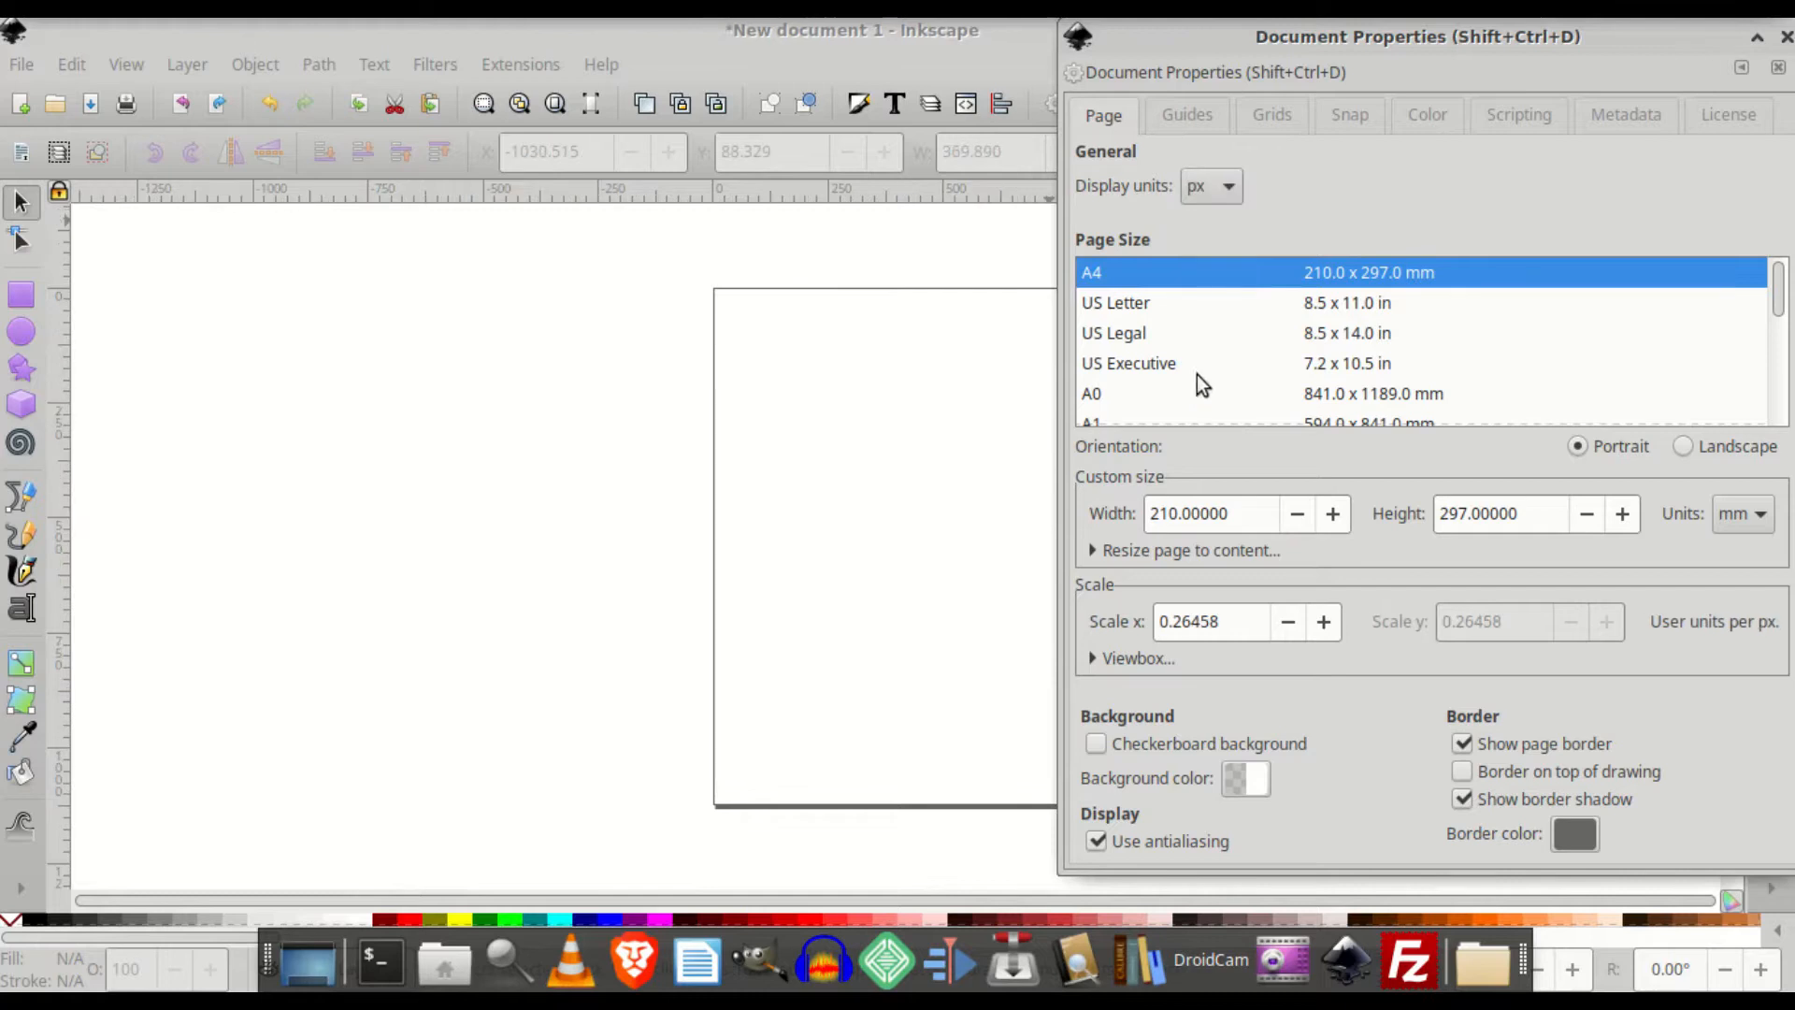
click(1467, 739)
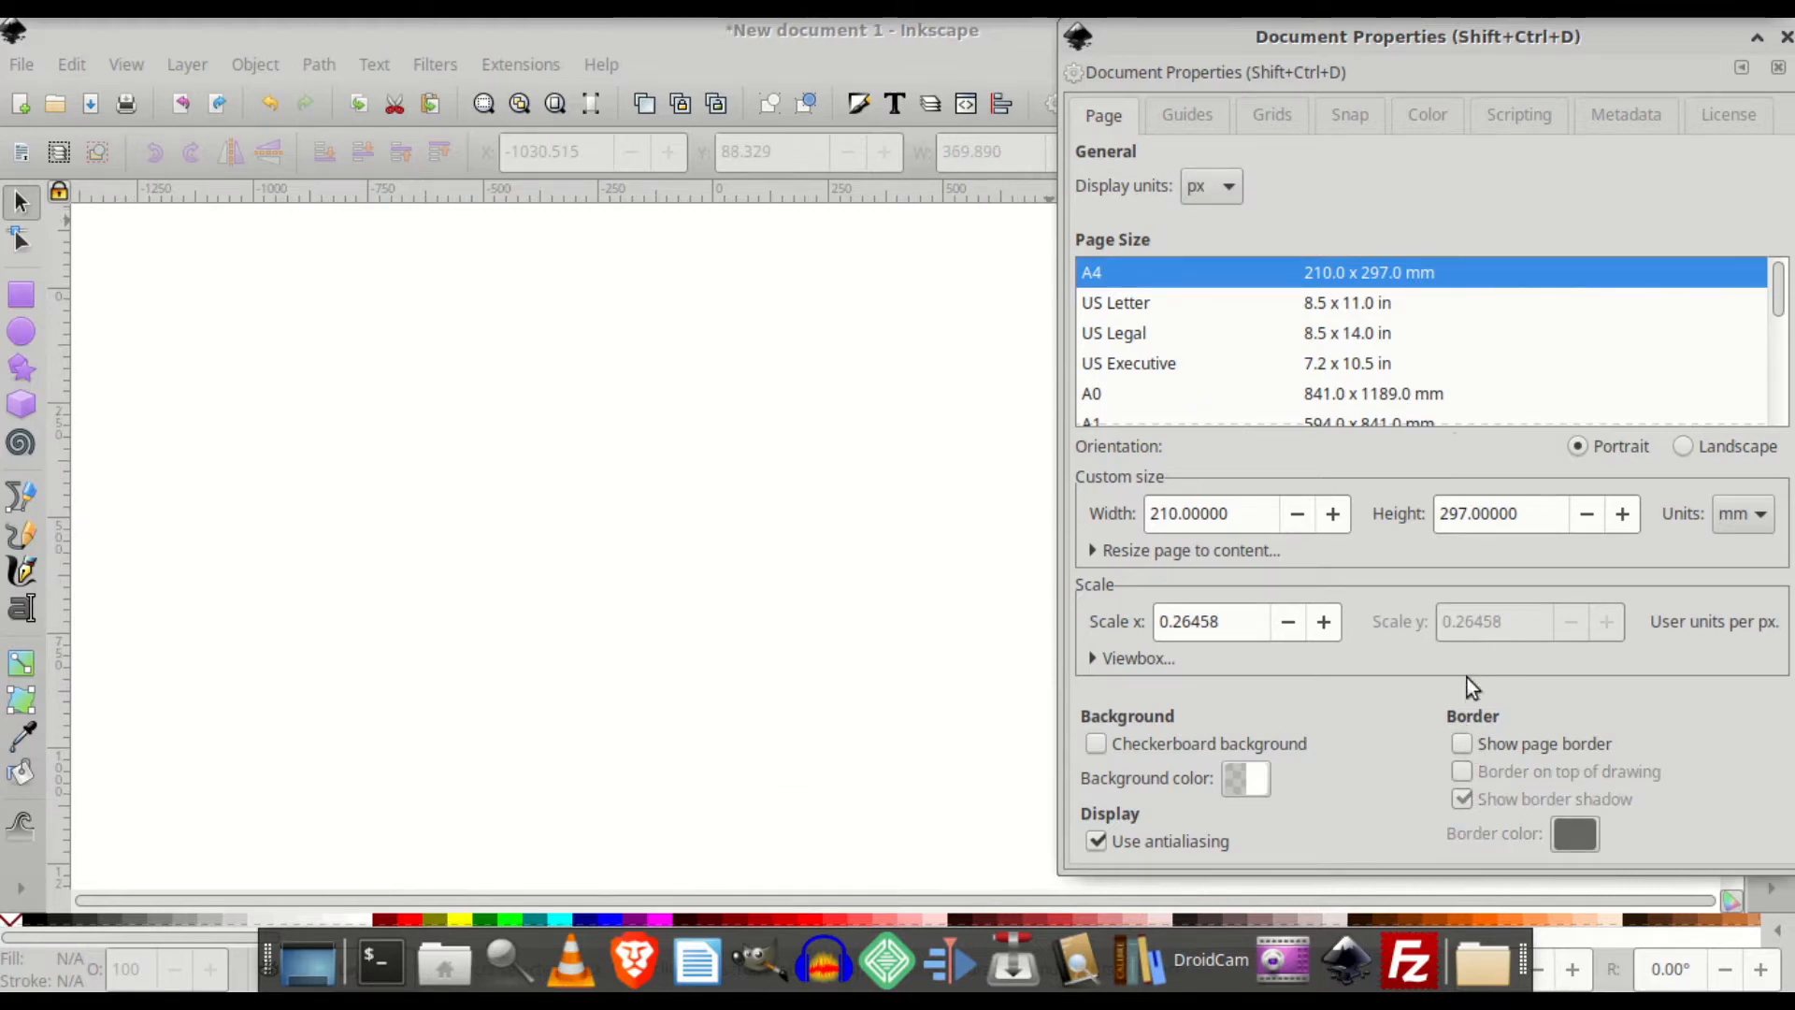
click(1785, 38)
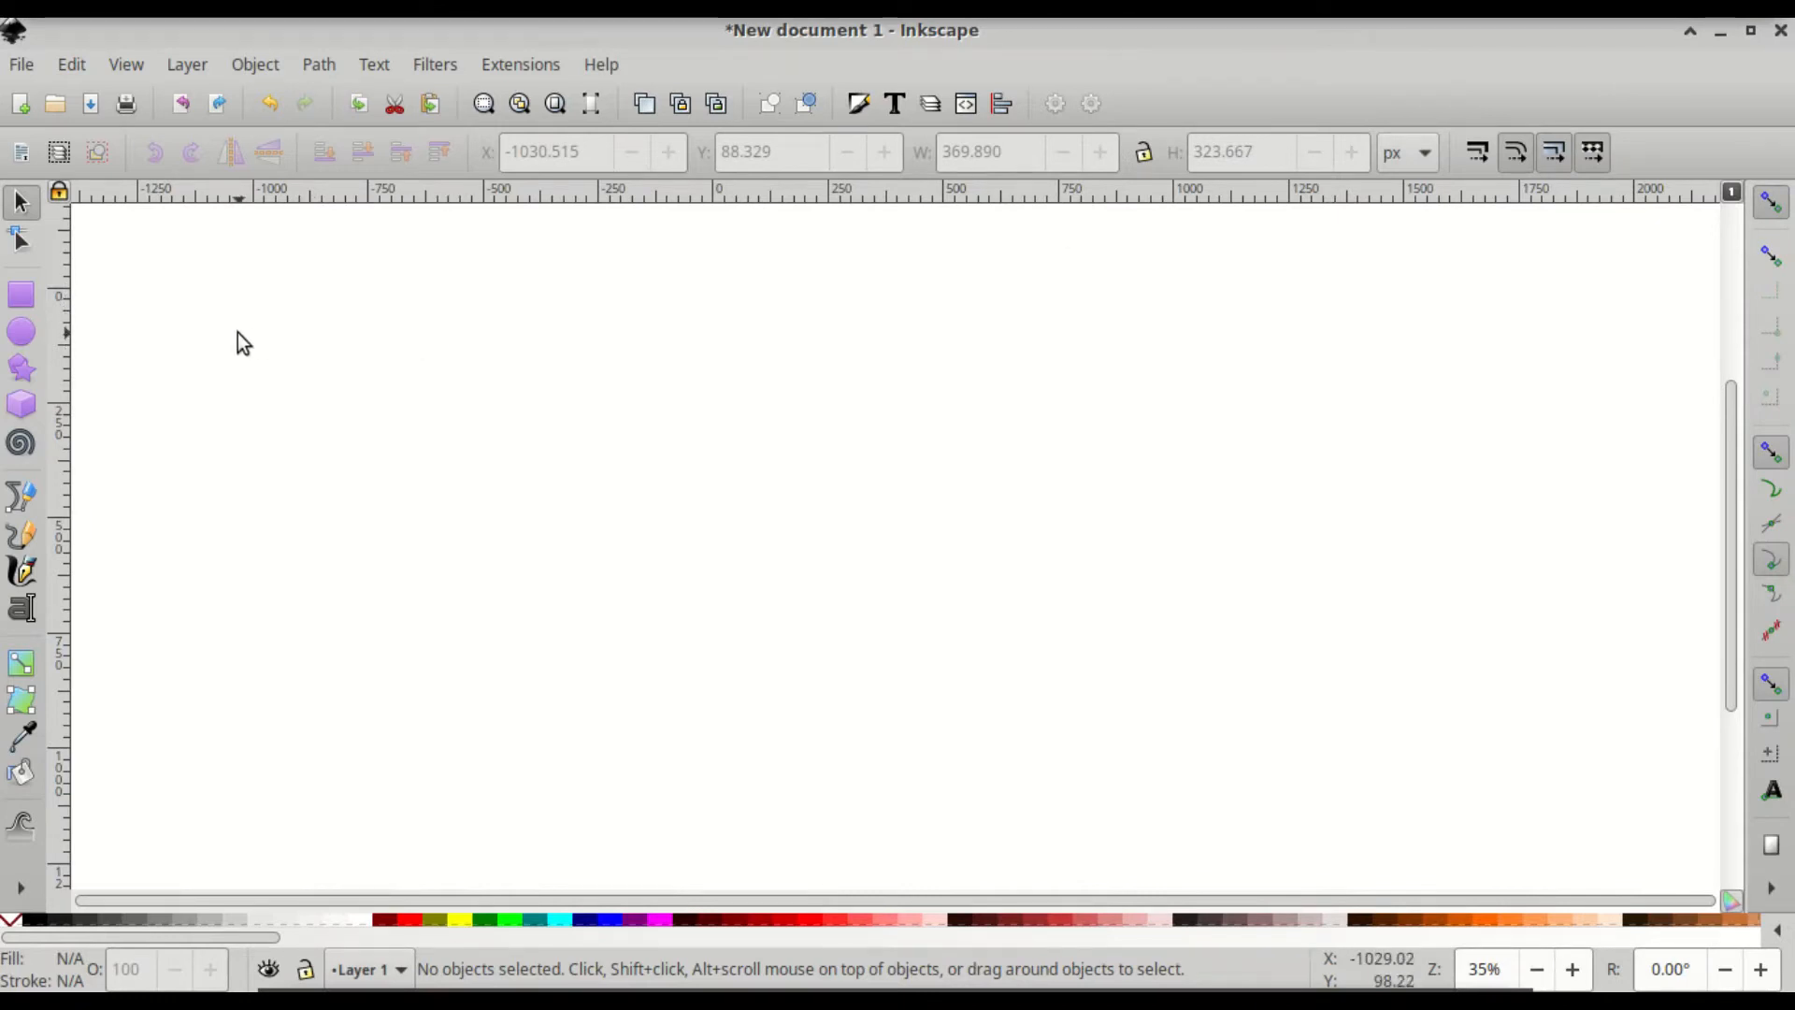
Draw a regular six-corner polygon about 466 px wide and 538 px high with a vertex pointing straight down
click(21, 371)
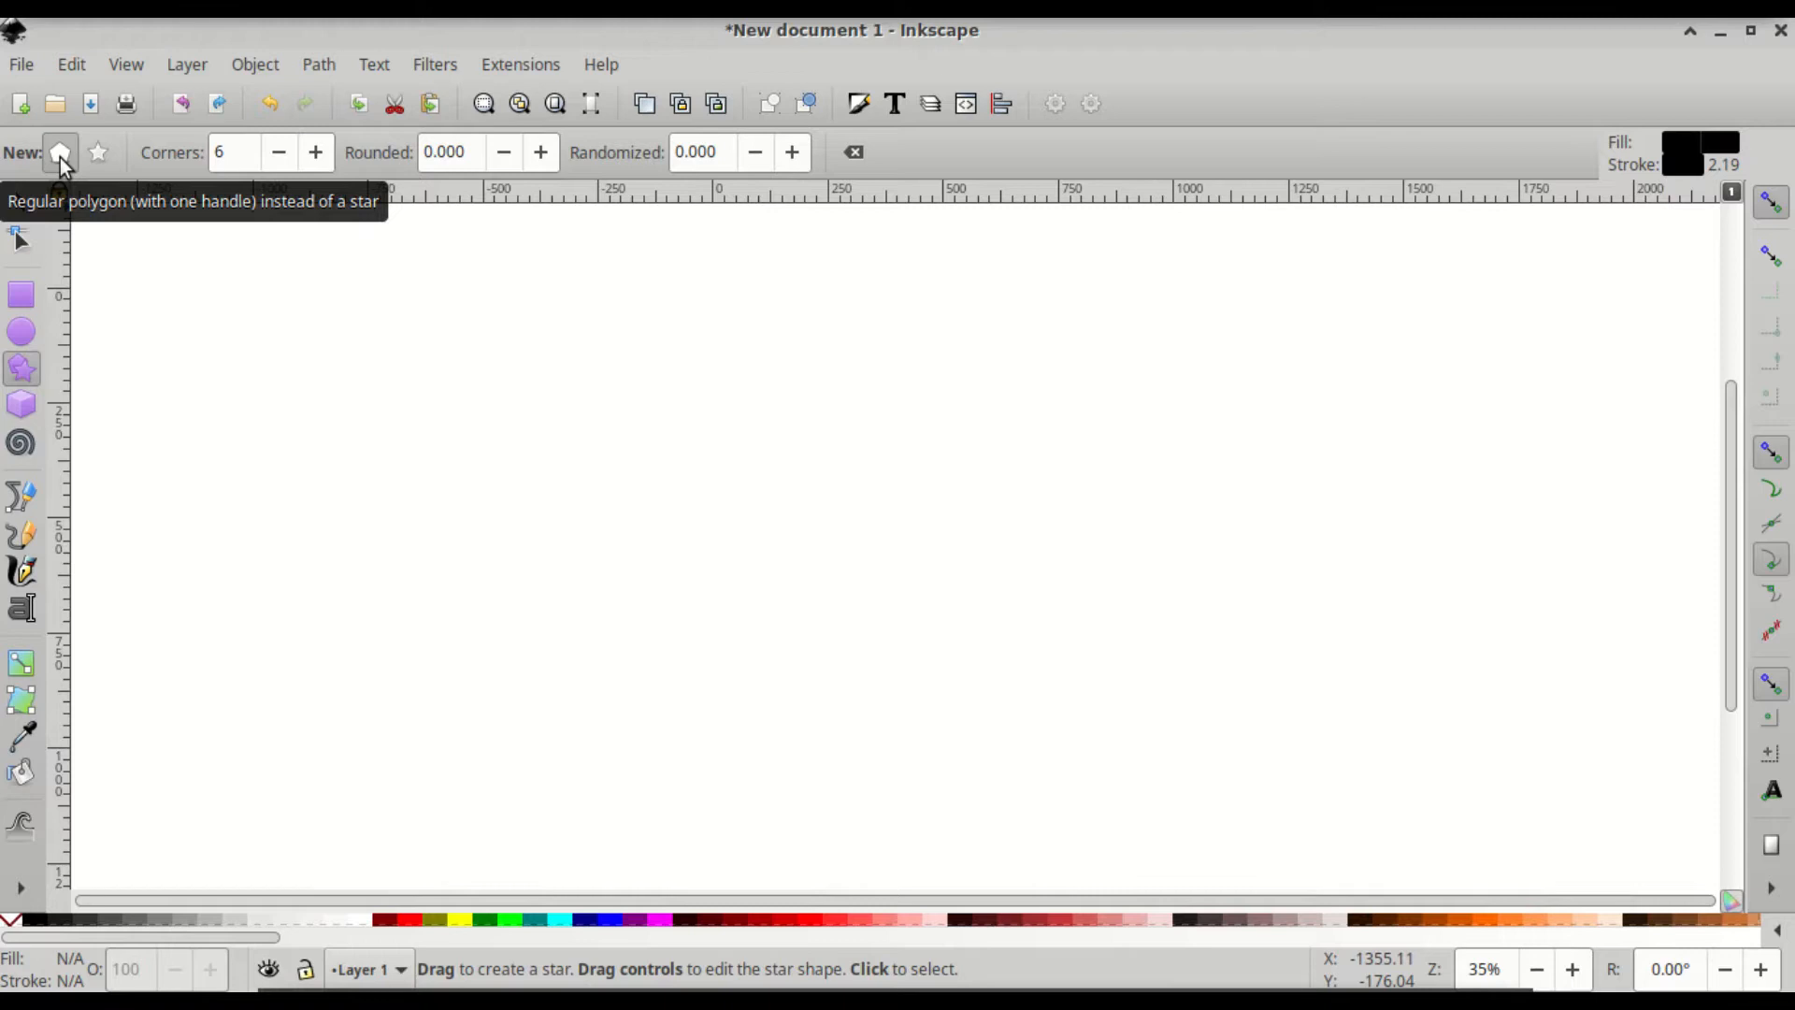
click(234, 155)
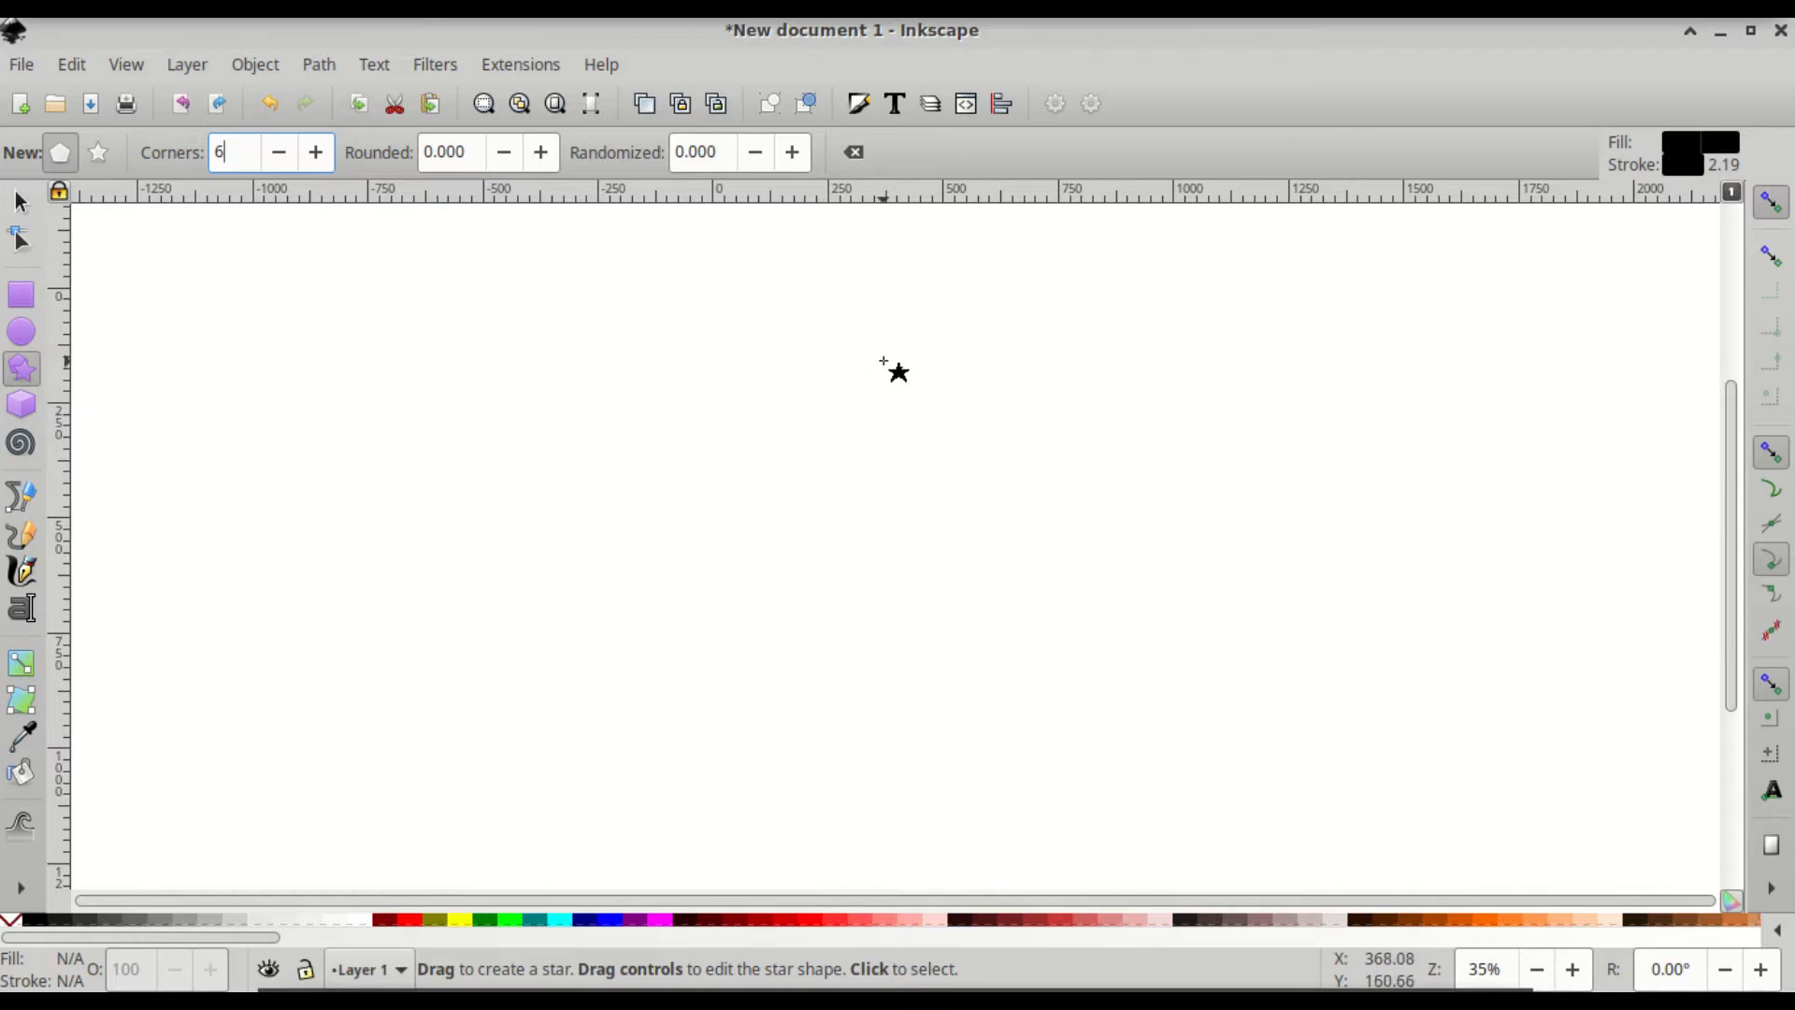
drag(862, 336, 859, 458)
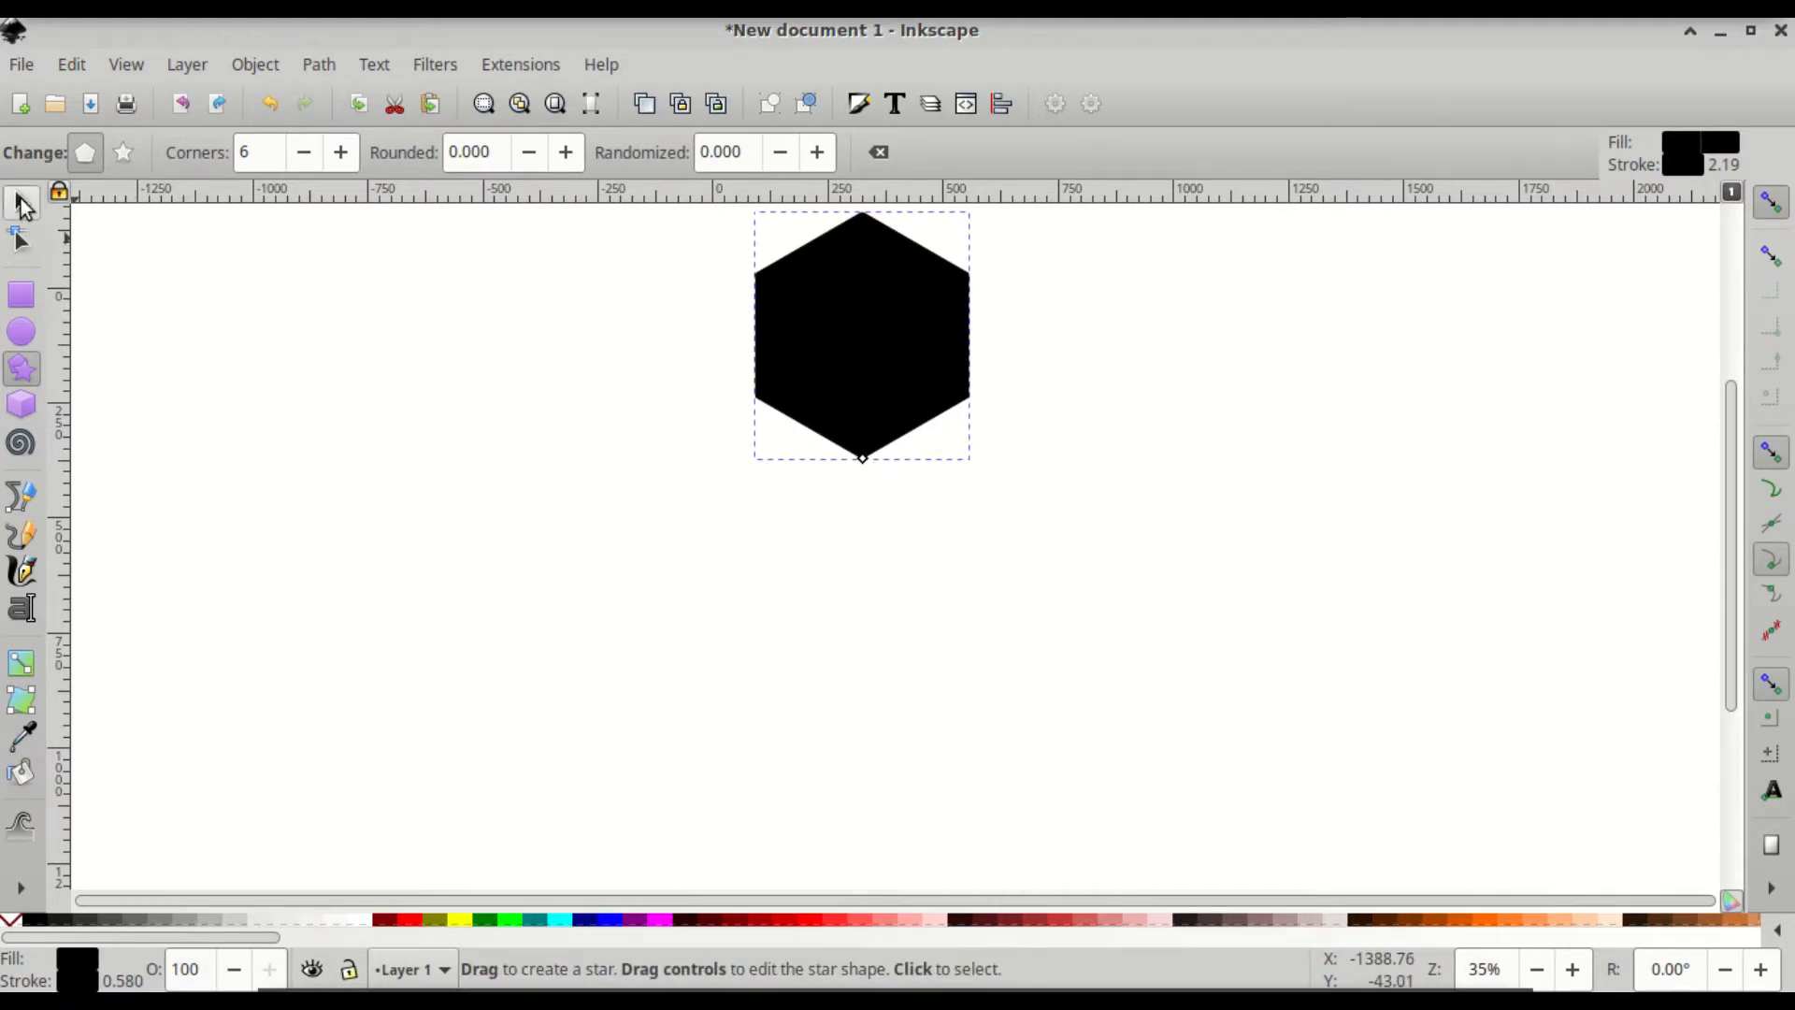
Duplicate the hexagon, rotate the copy 90° clockwise, and snap its upper-right corner to the original's bottom vertex
click(21, 203)
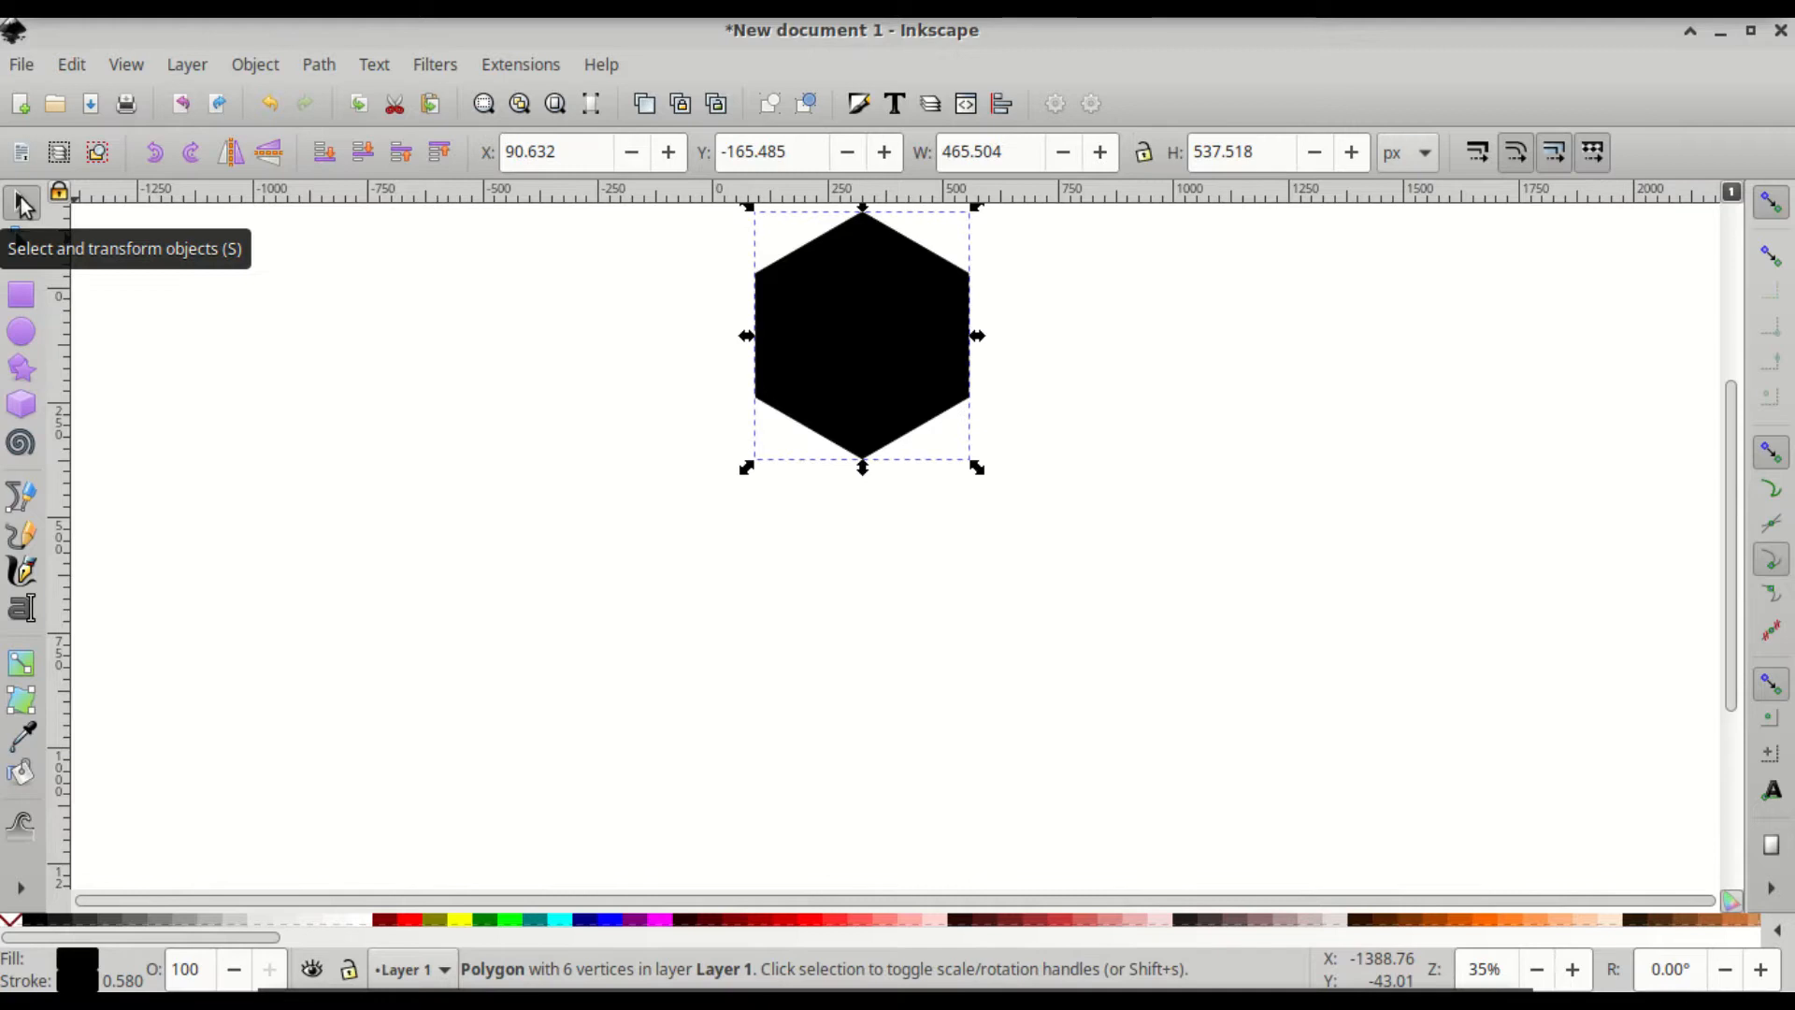
key(ctrl)
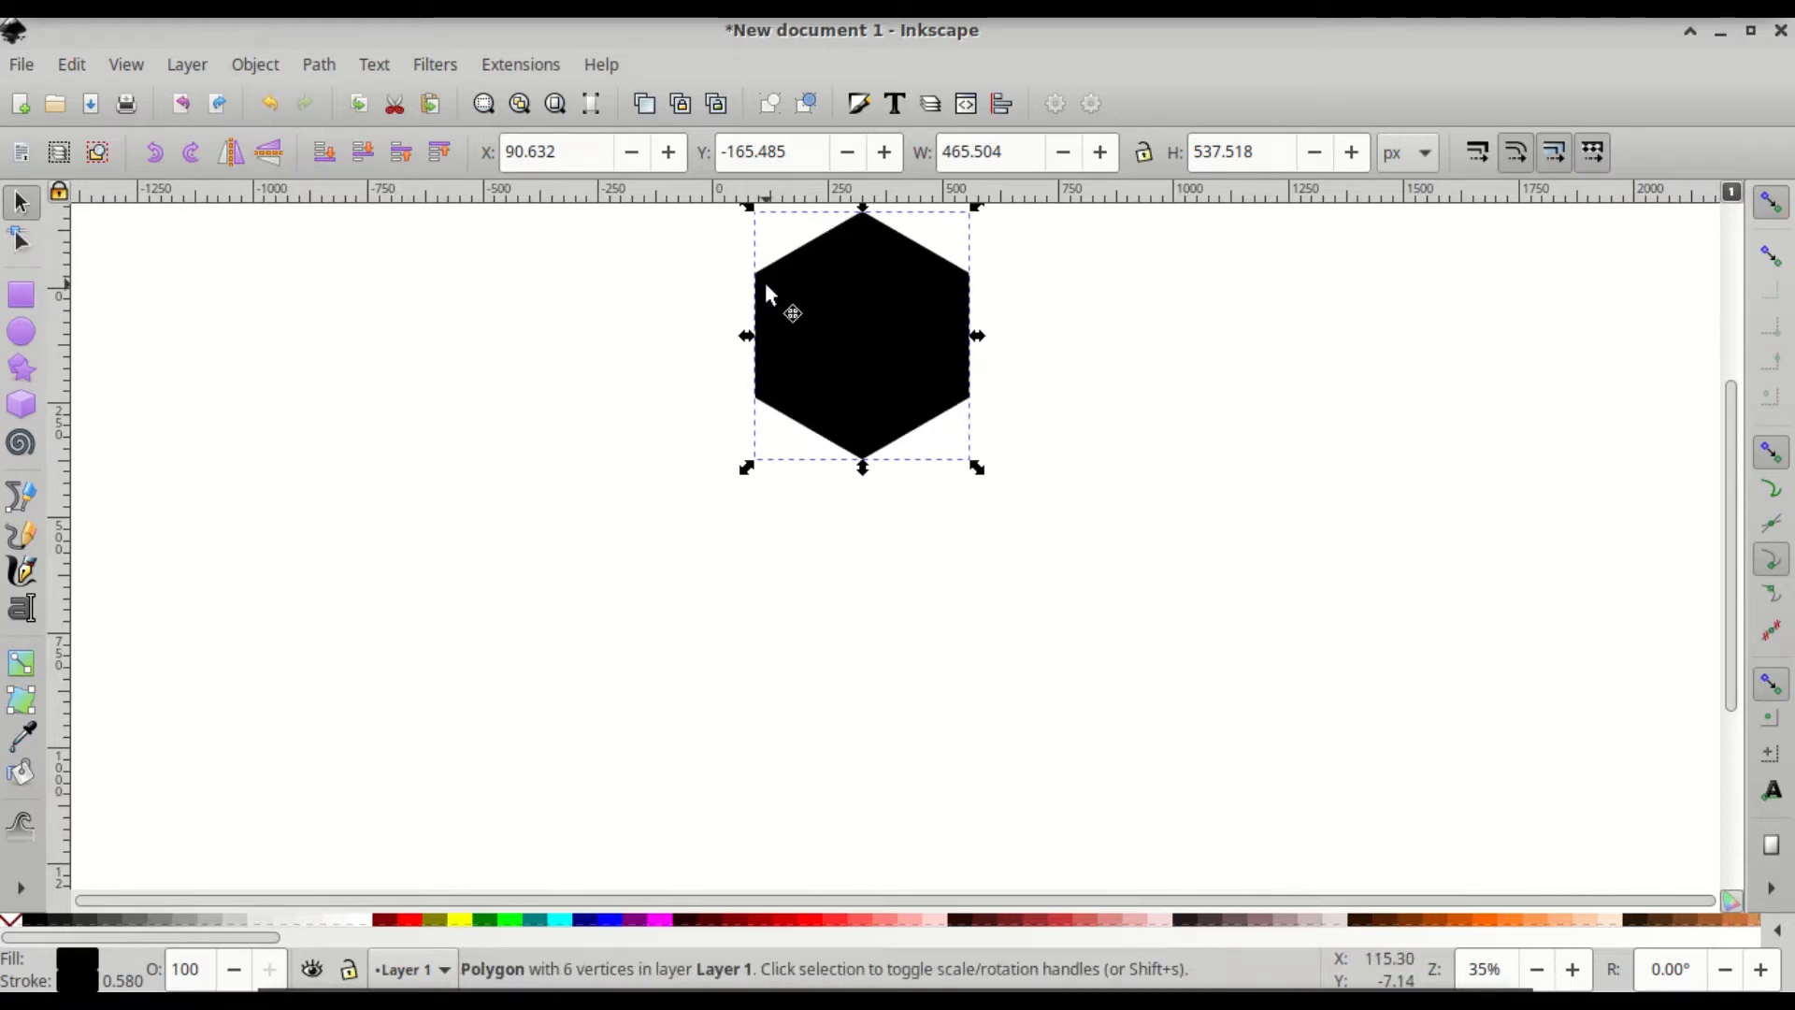
click(191, 155)
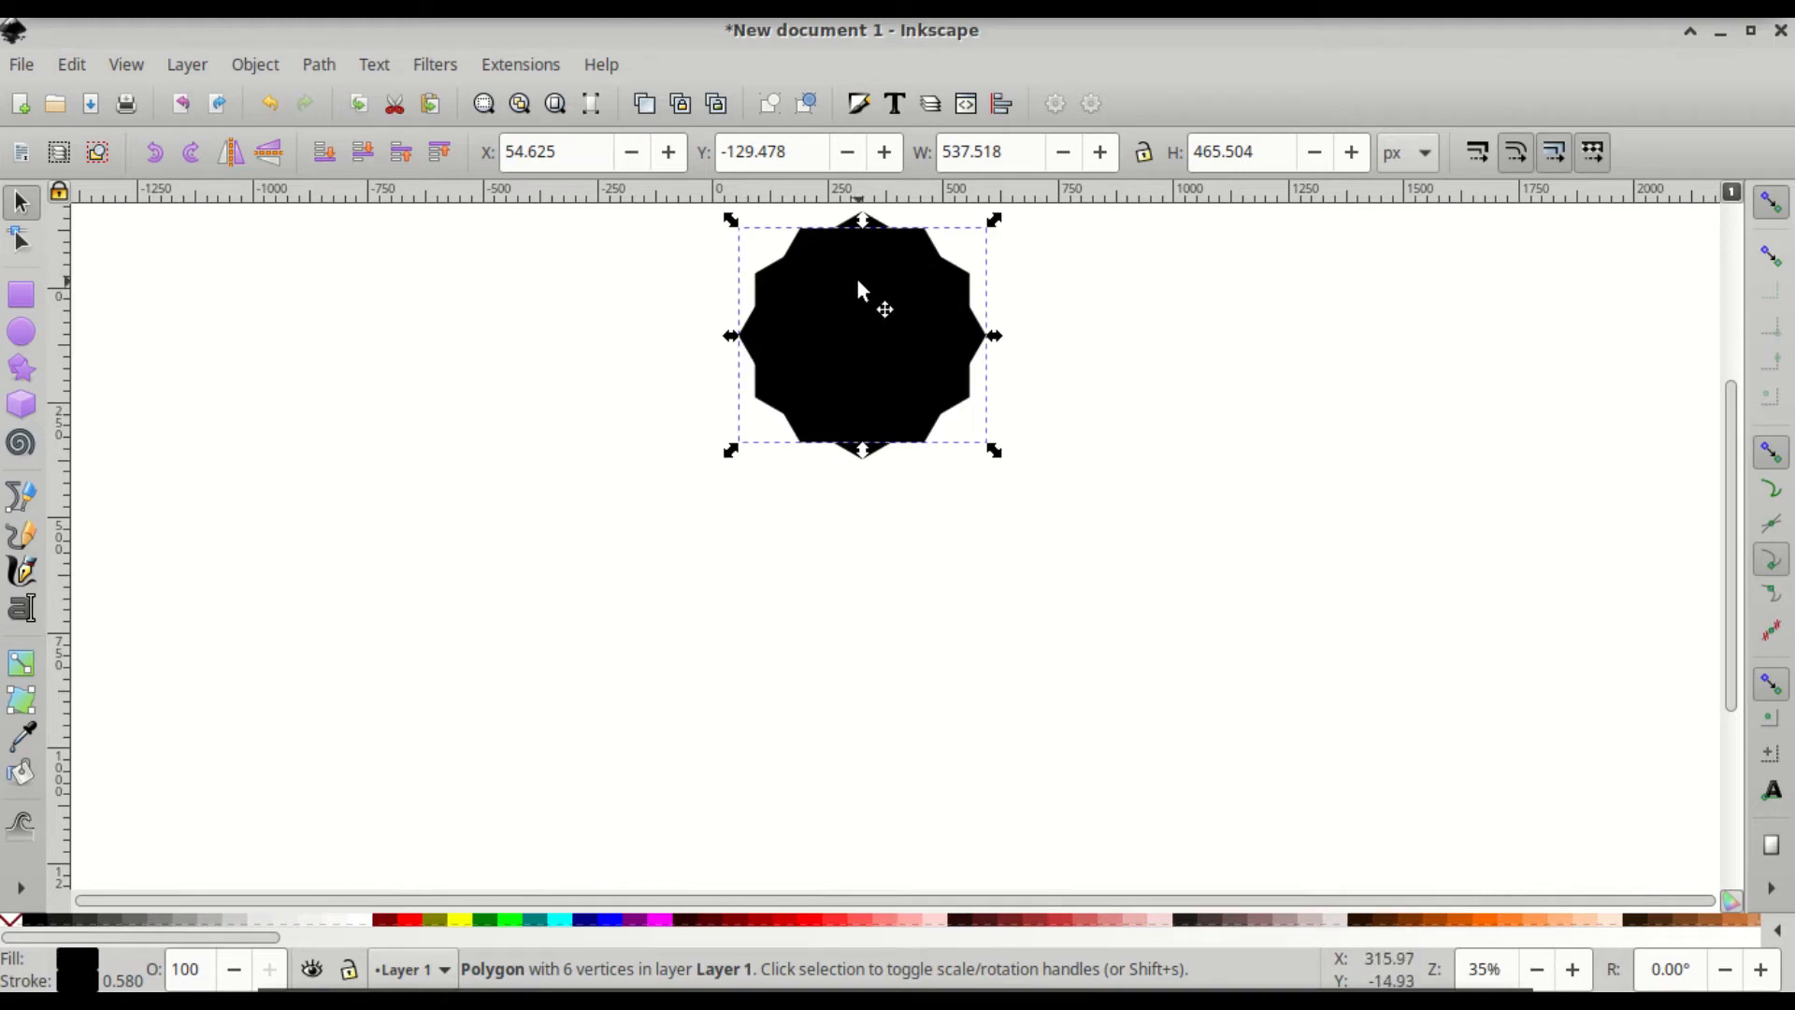
drag(858, 281, 810, 503)
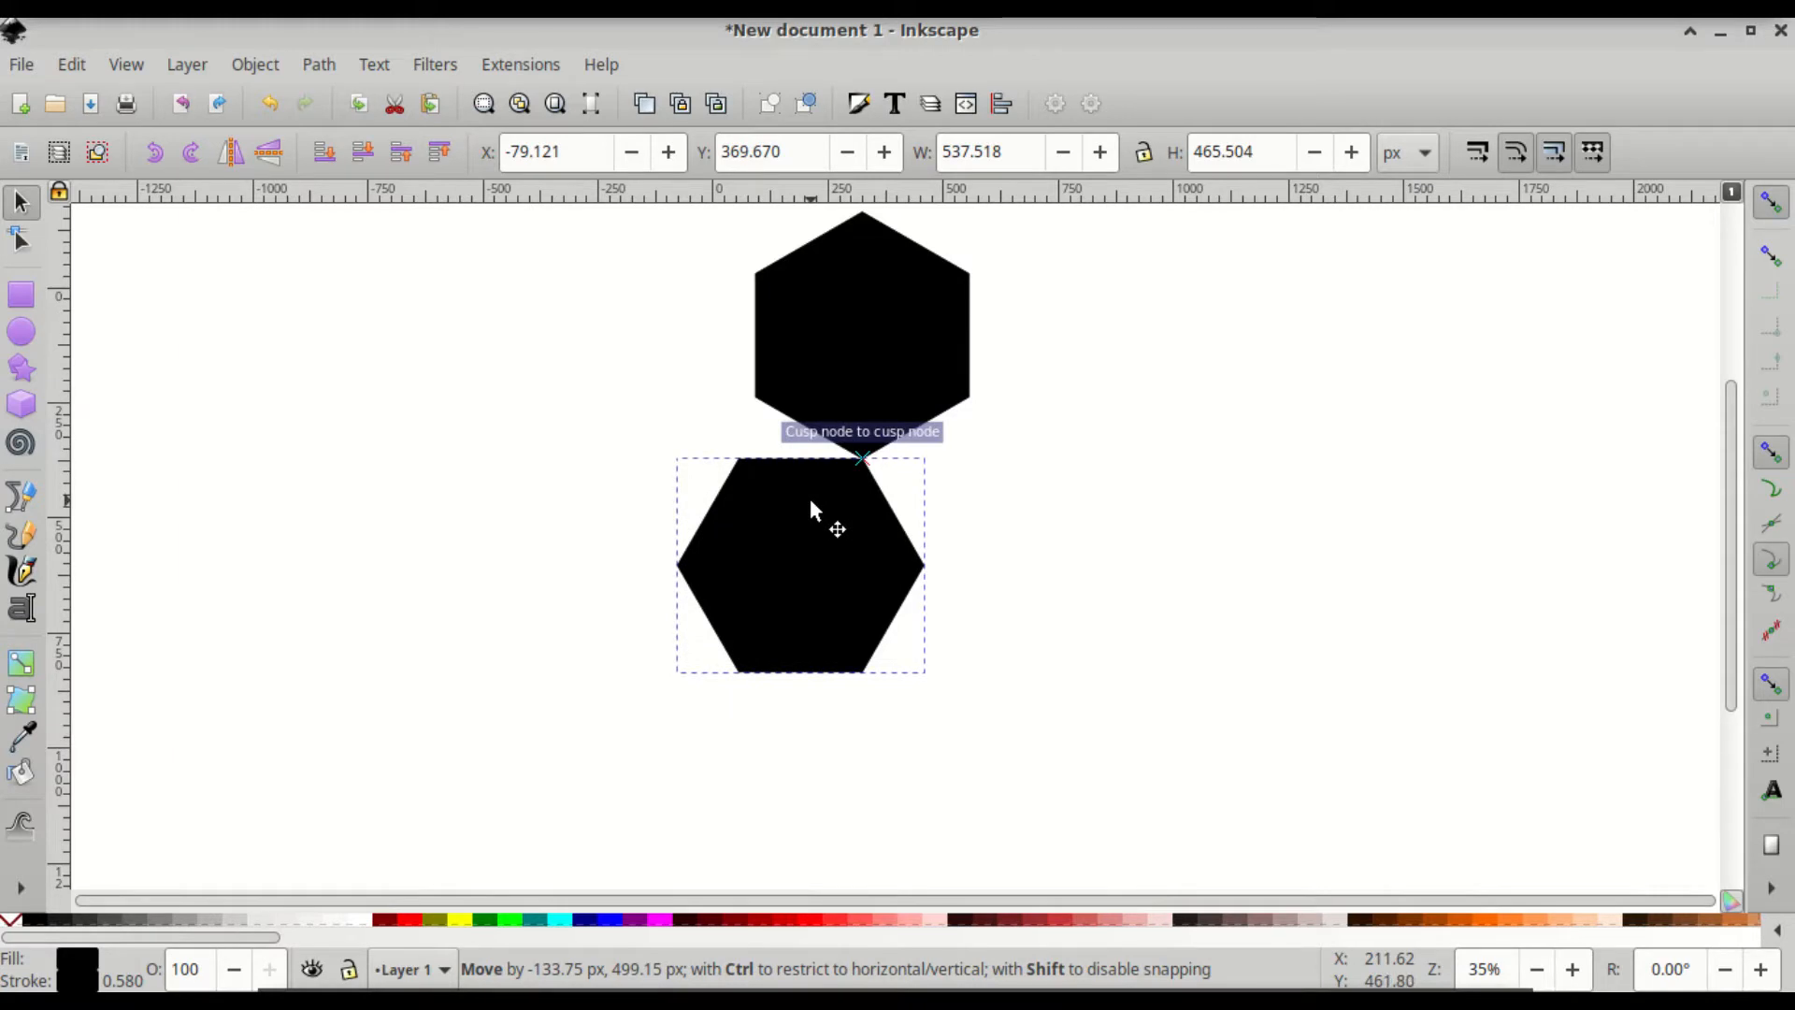
drag(810, 501, 811, 501)
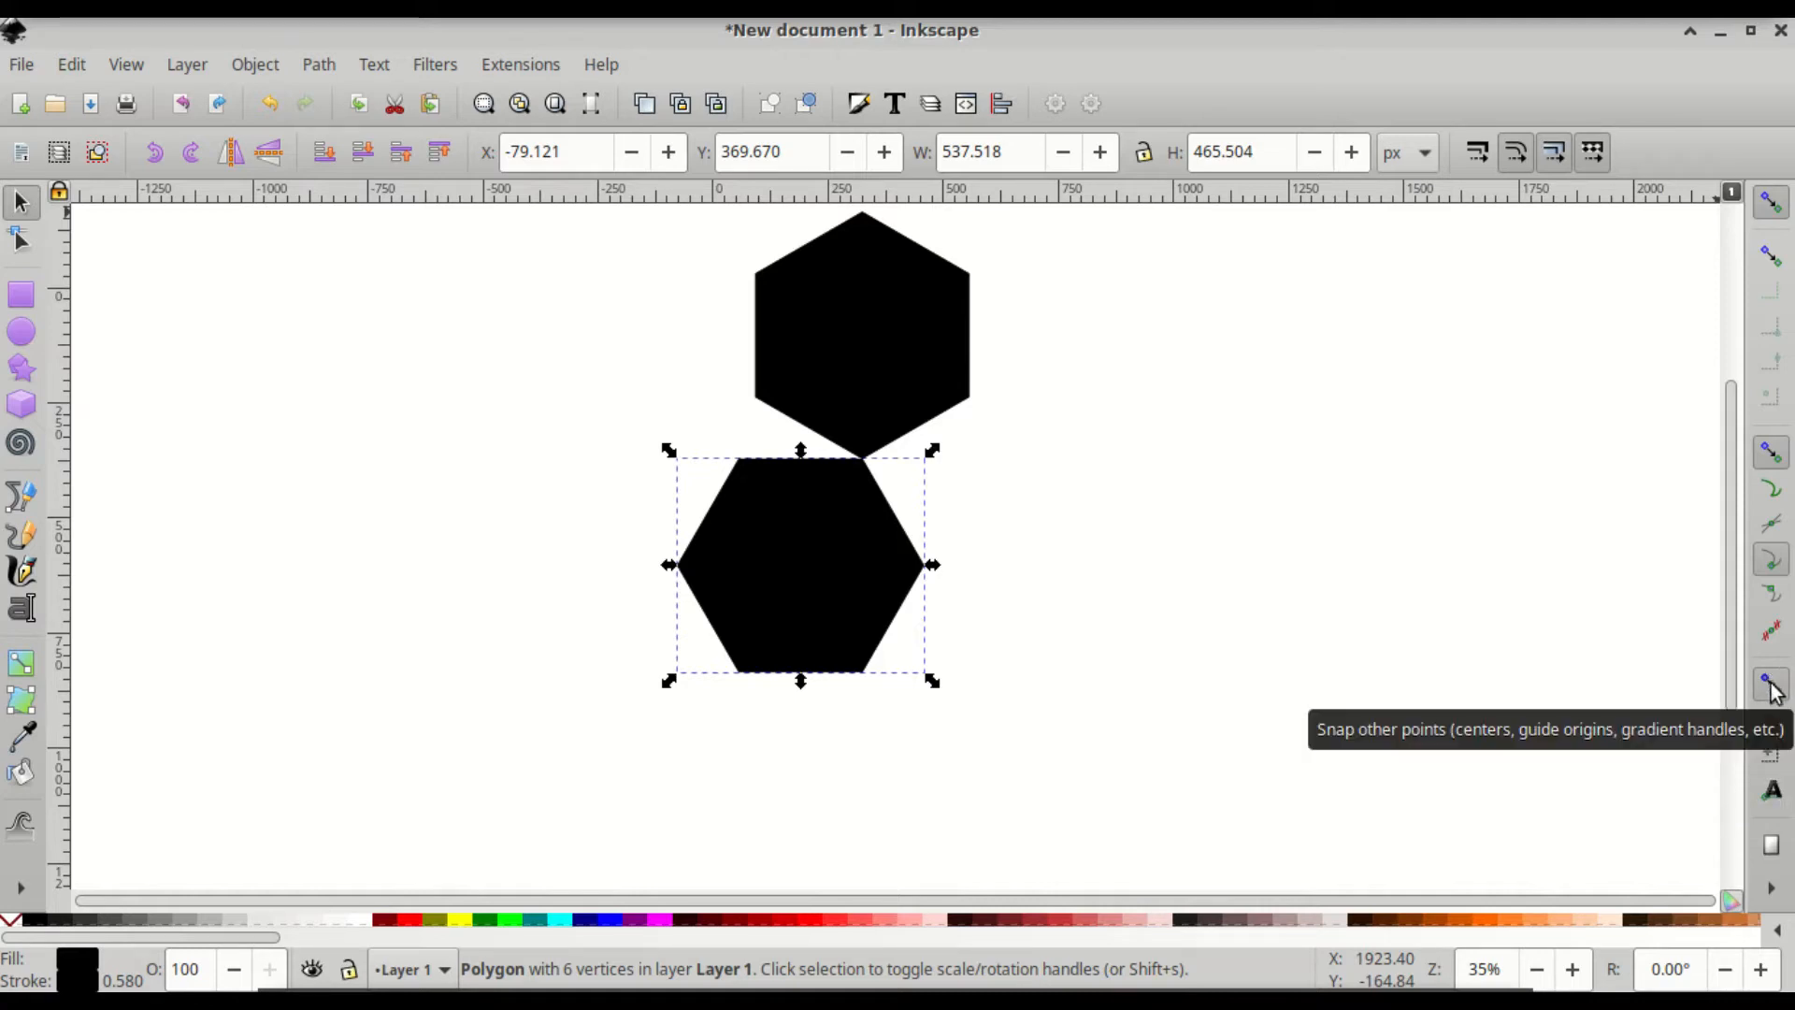
Enable snapping to object rotation centers
click(1773, 689)
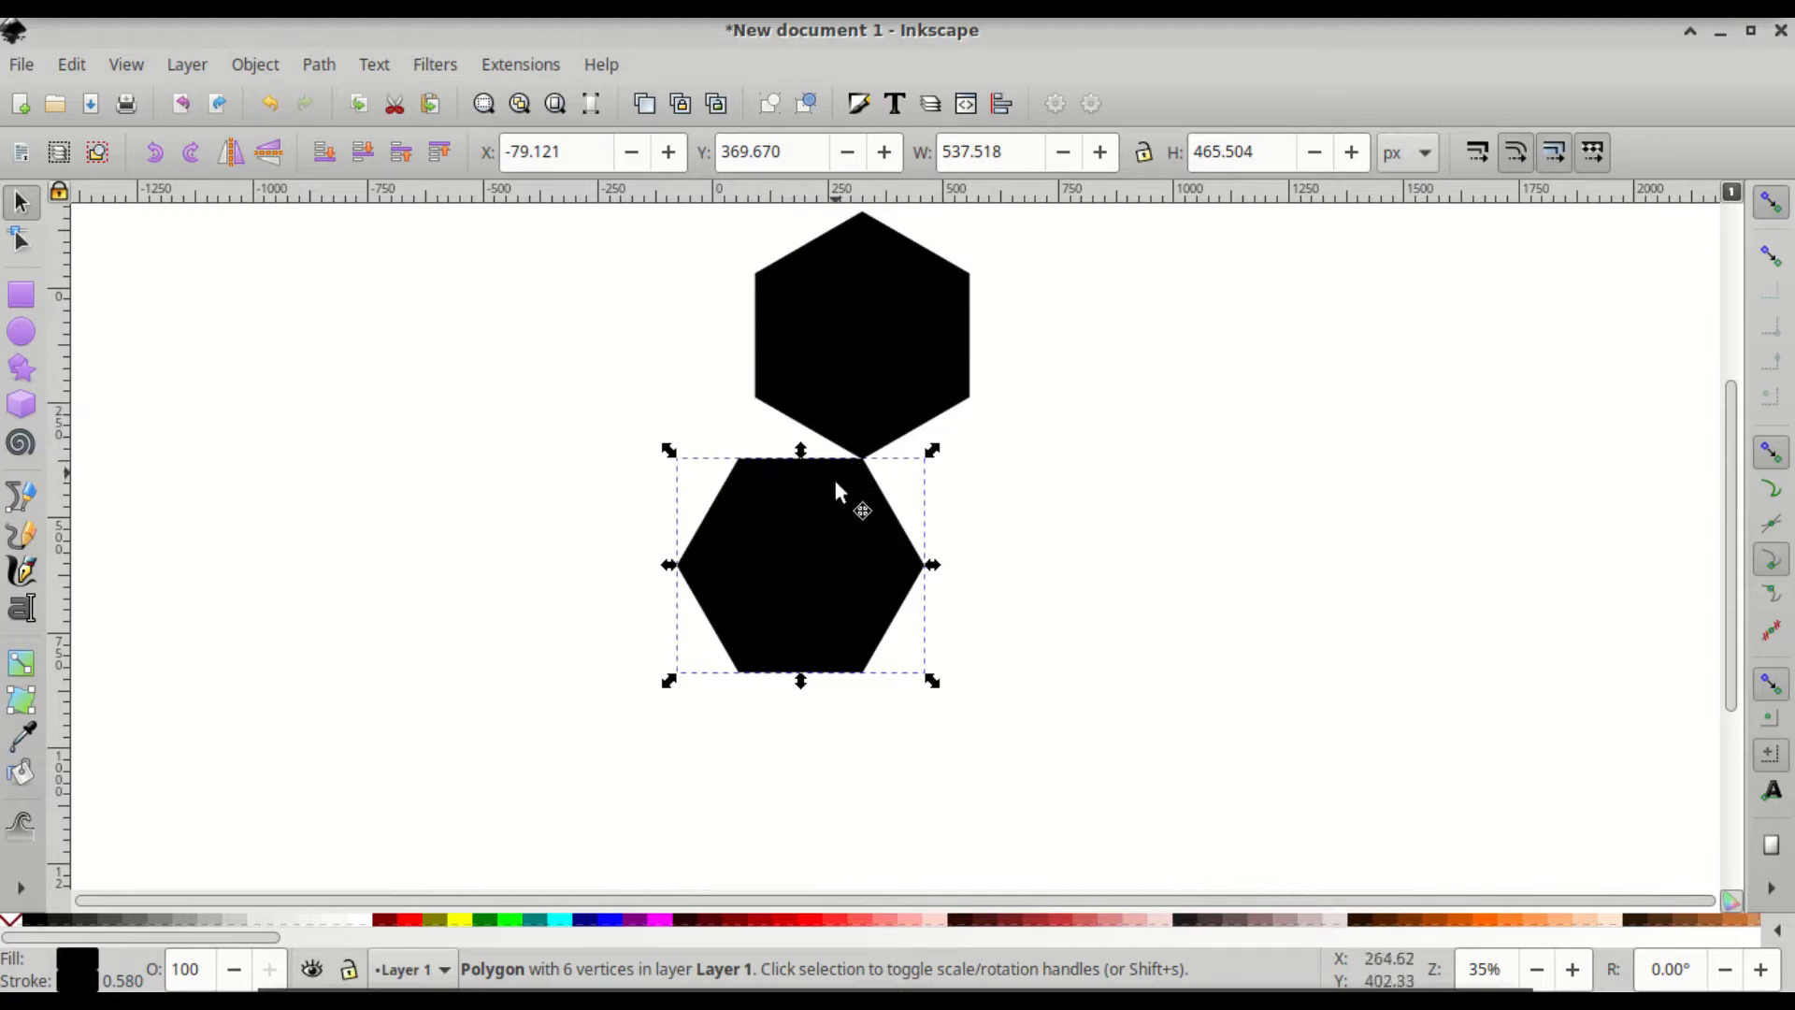
mouse_move(849, 496)
mouse_down()
mouse_move(822, 533)
mouse_move(838, 514)
mouse_up()
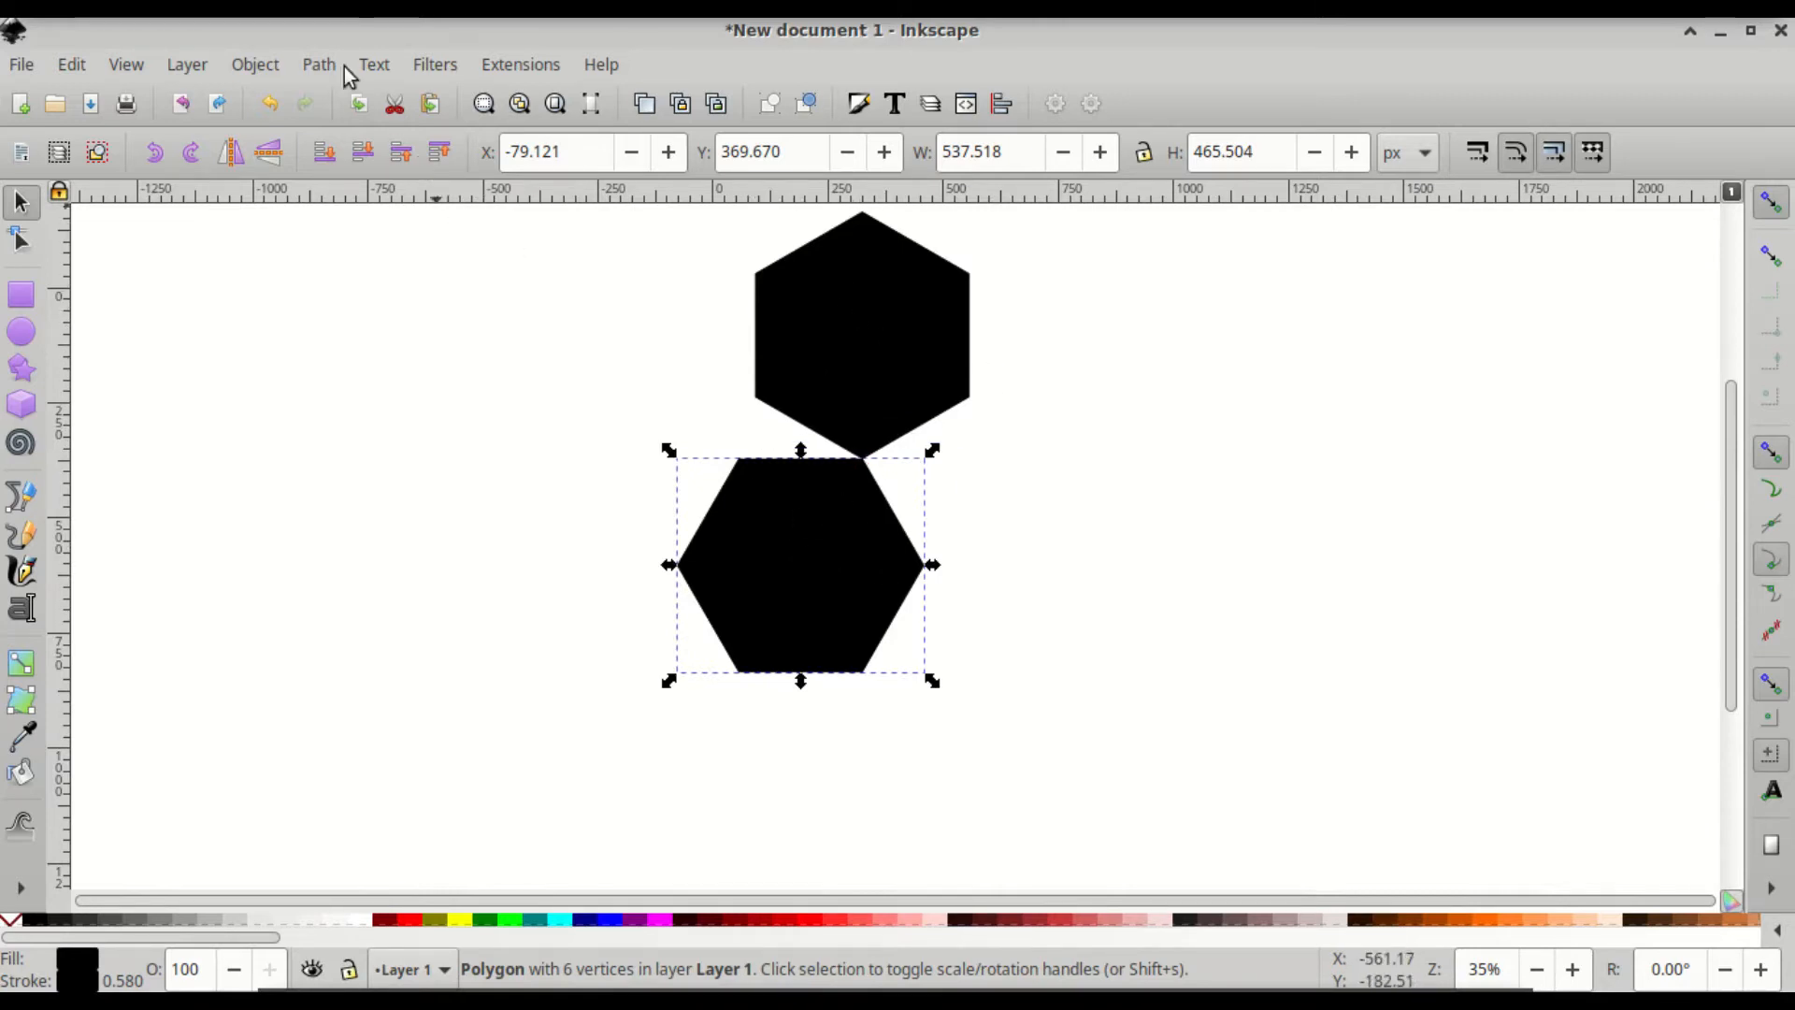
Remove the fill from the rotated hexagon, keeping its outline, and show its stroke style settings
click(256, 65)
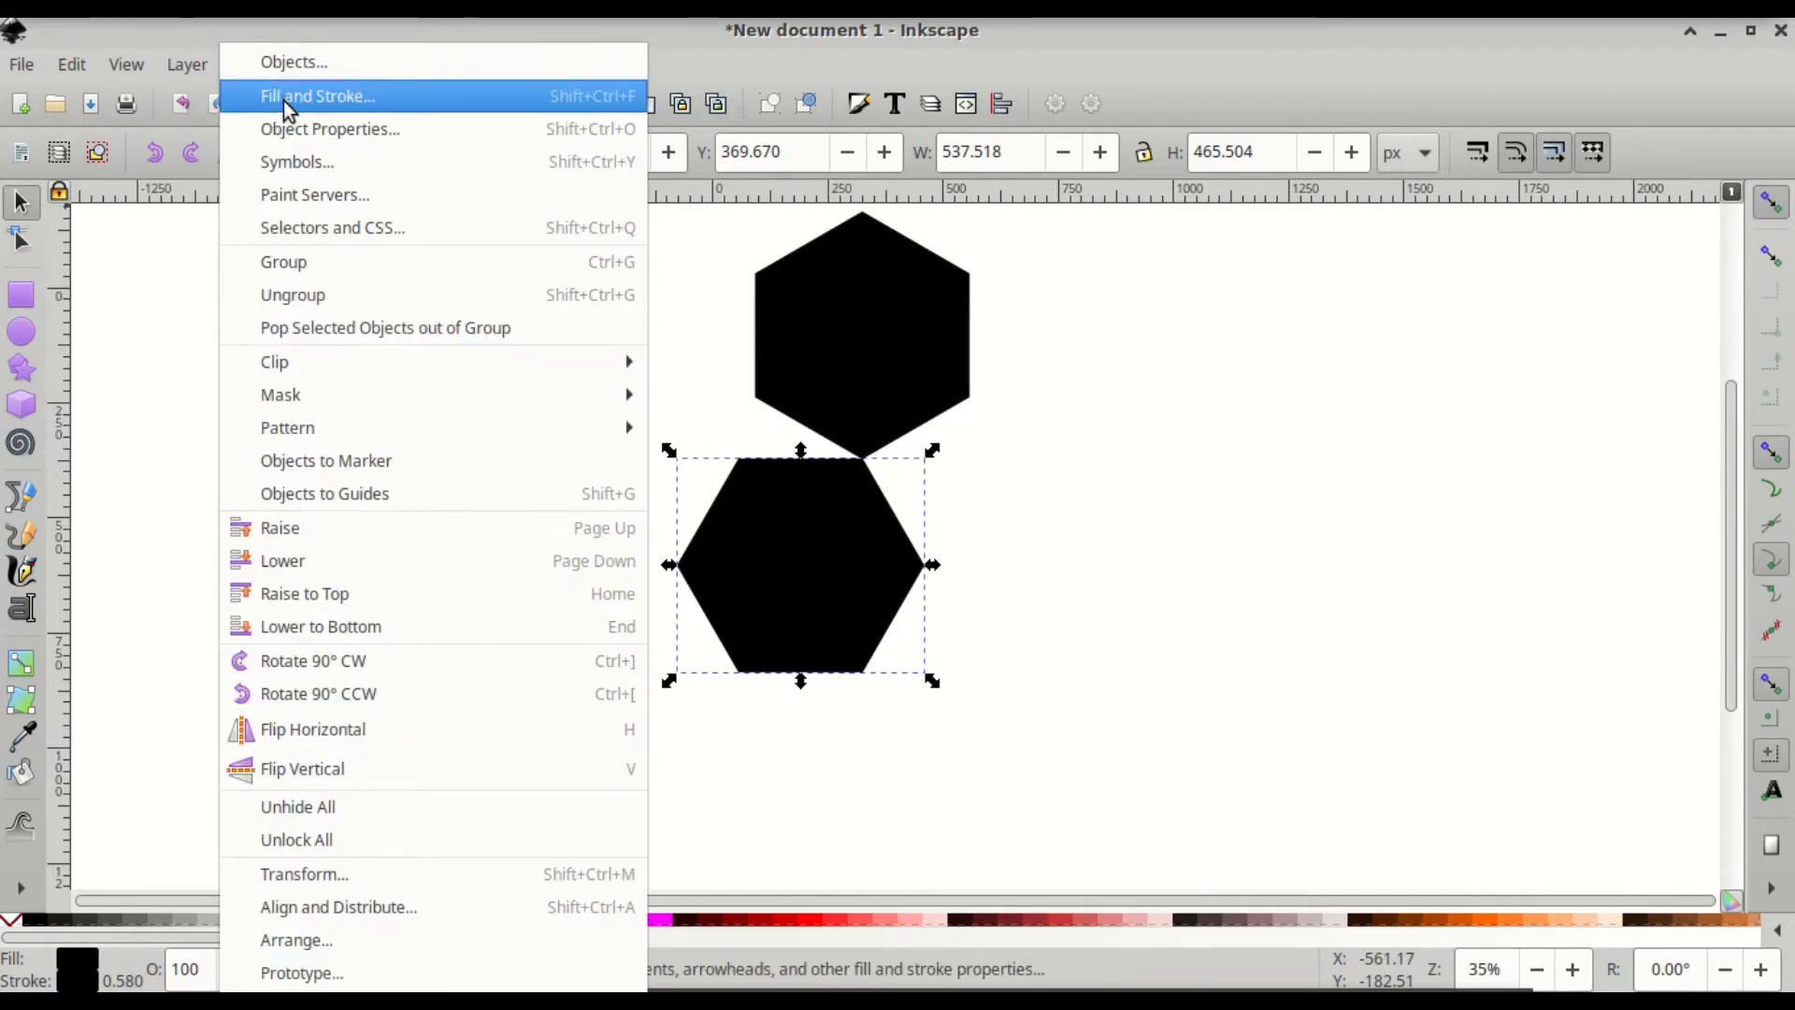
click(284, 101)
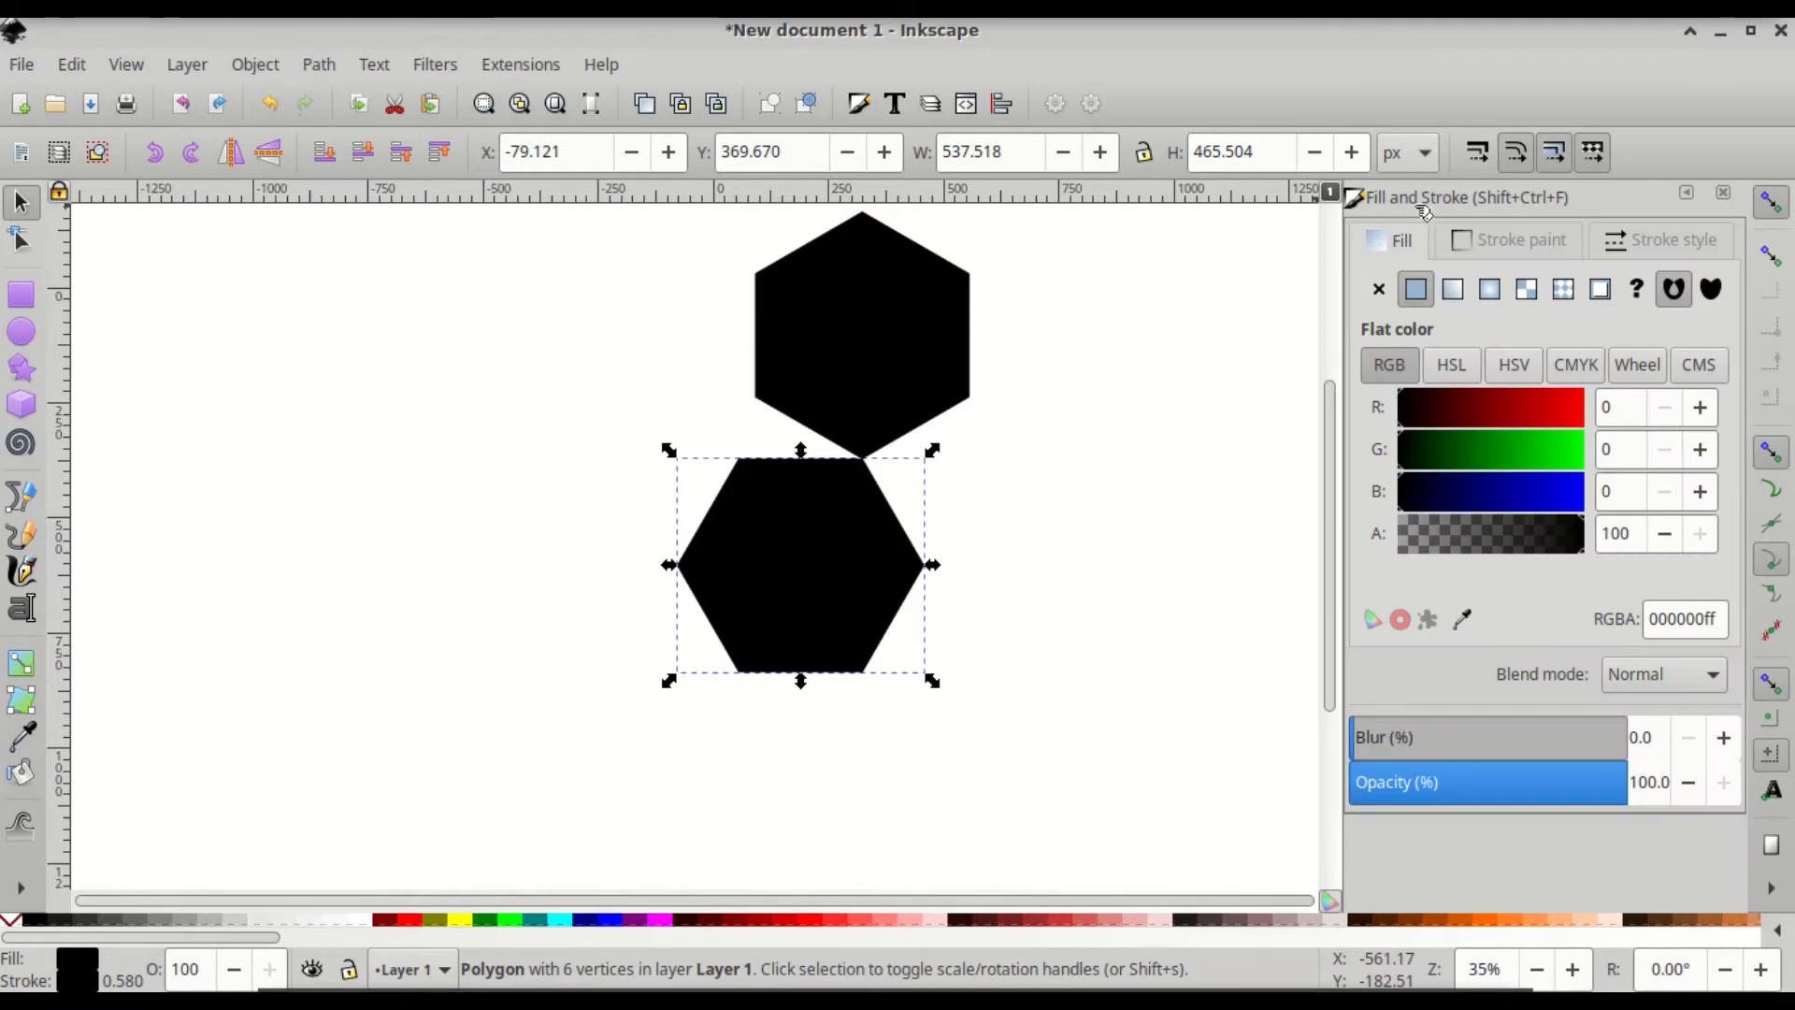
click(1380, 292)
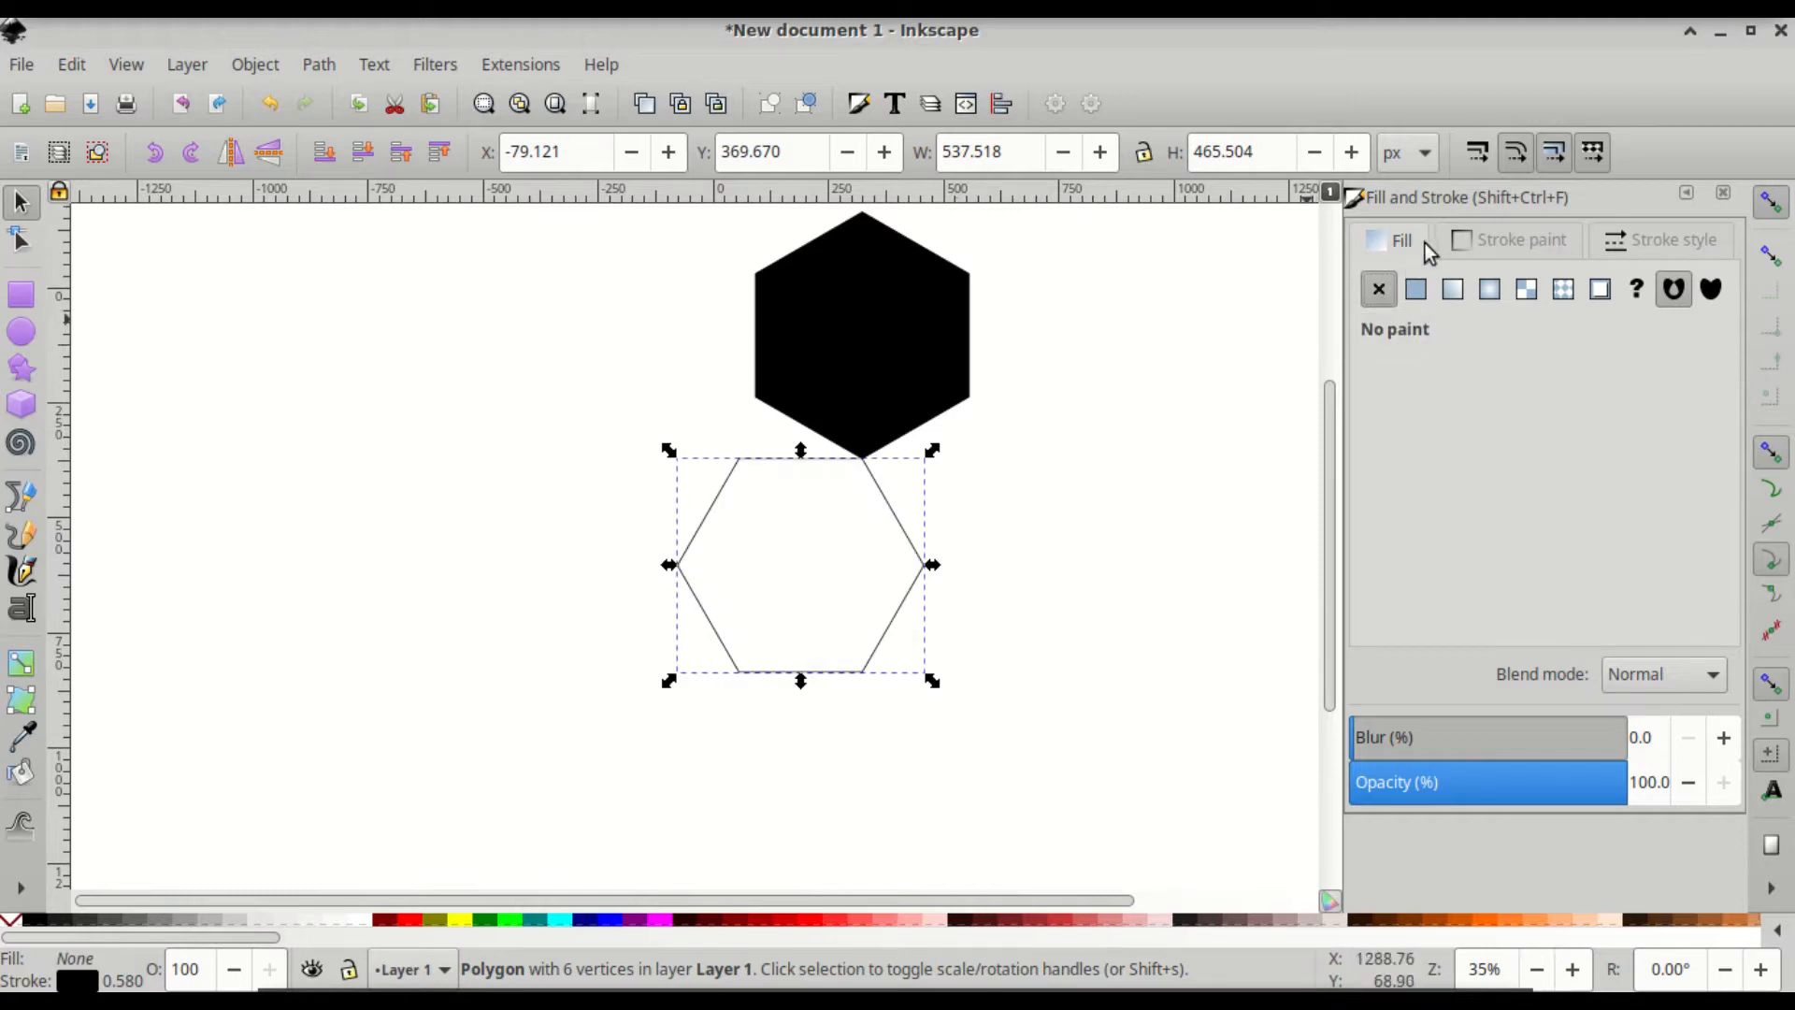
click(1627, 234)
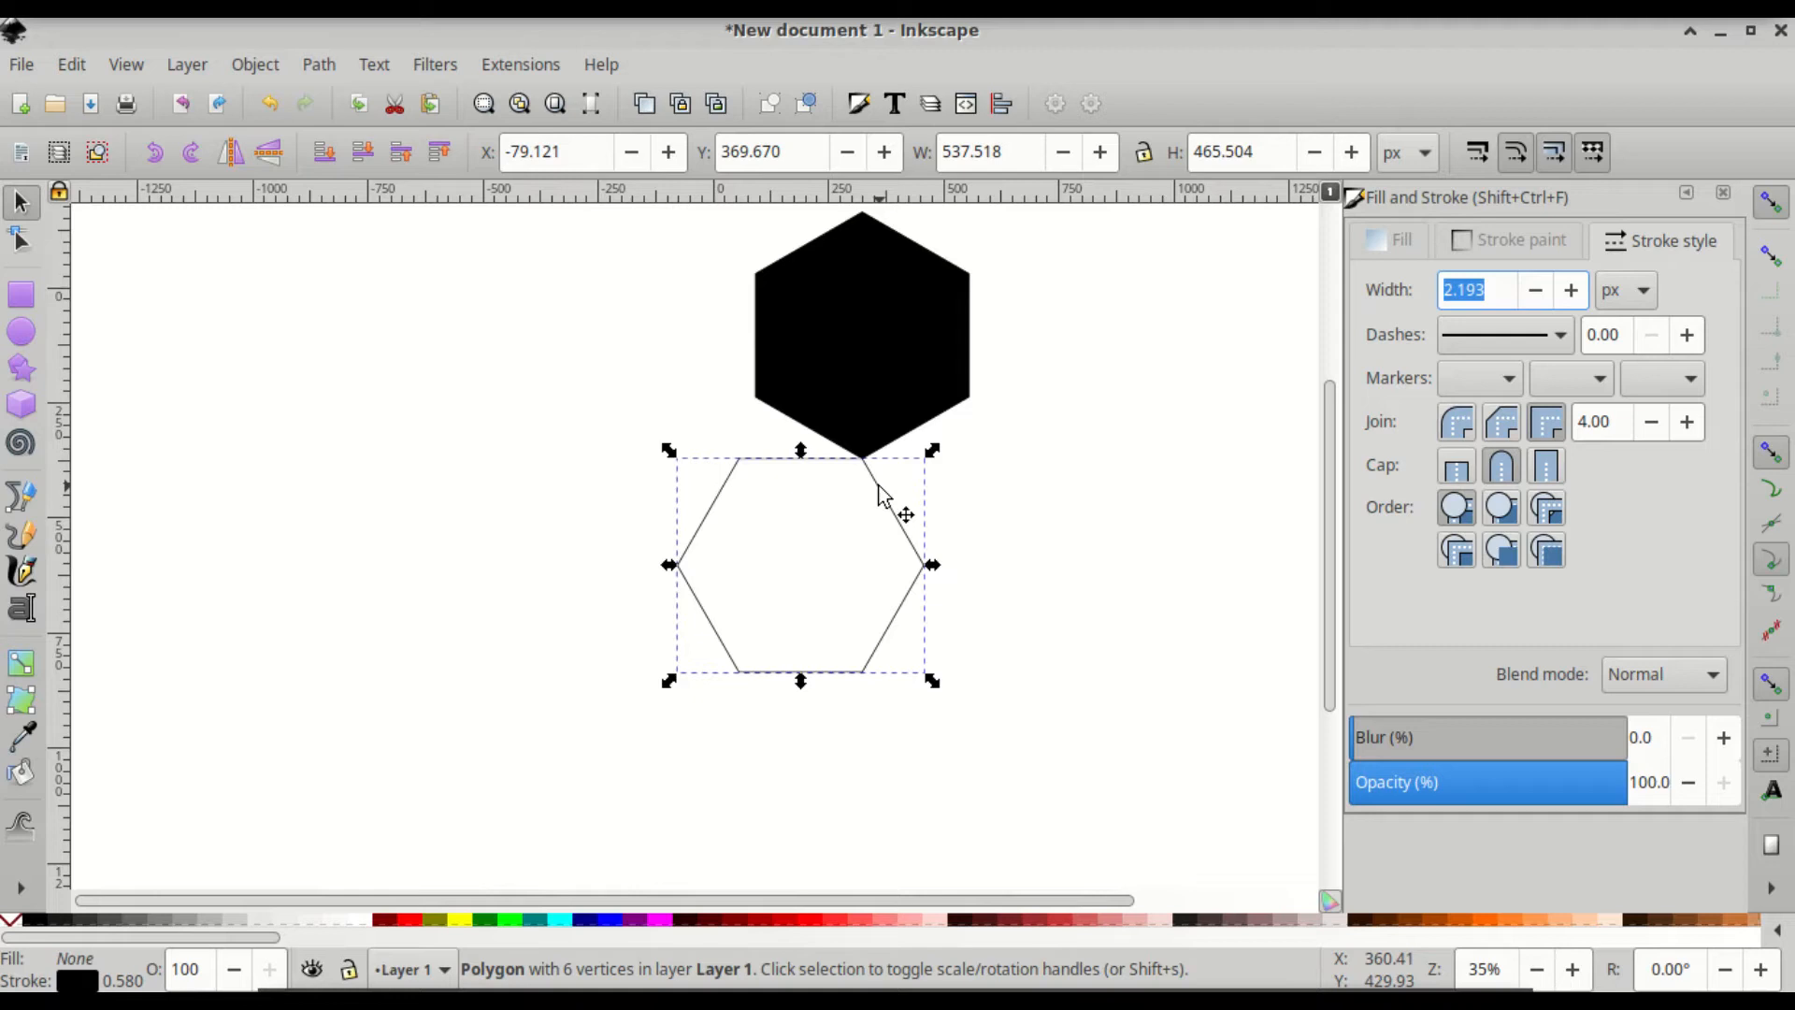
Place two outline hexagon copies, one centered on the first outline's right vertex, one with its upper-left corner at the black hexagon's lower-right vertex
drag(878, 495, 1008, 506)
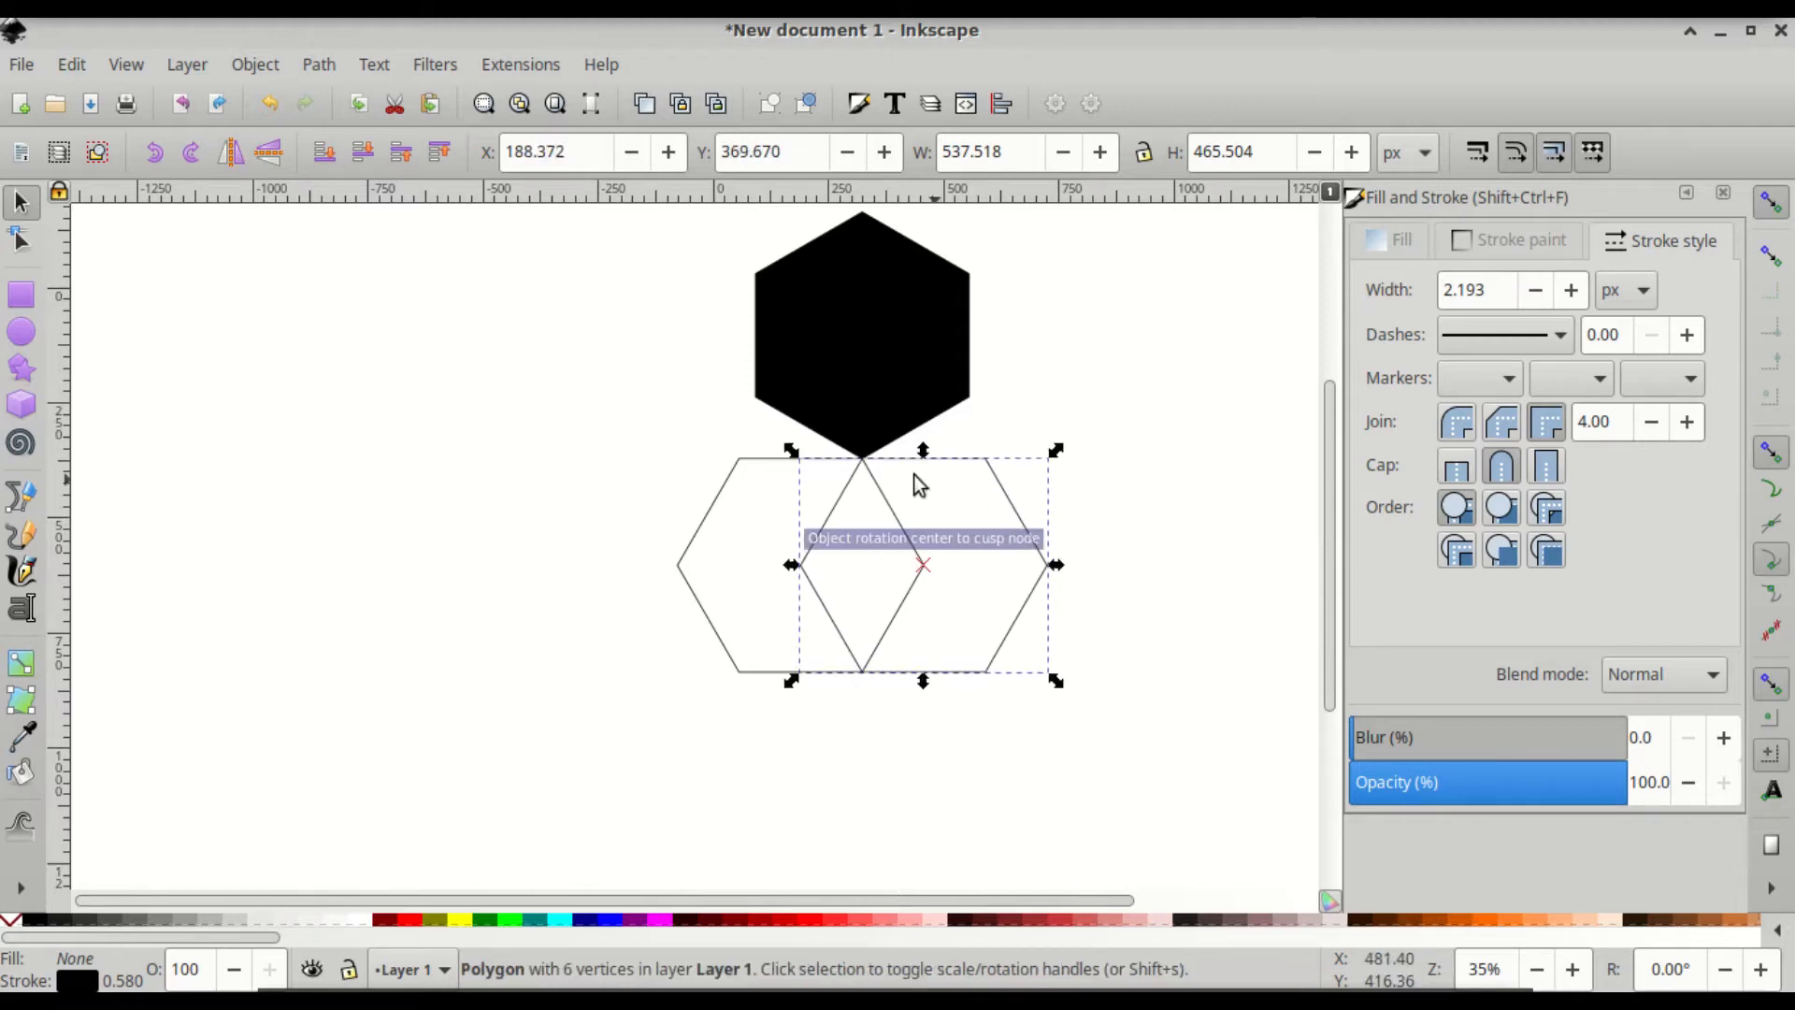
click(861, 468)
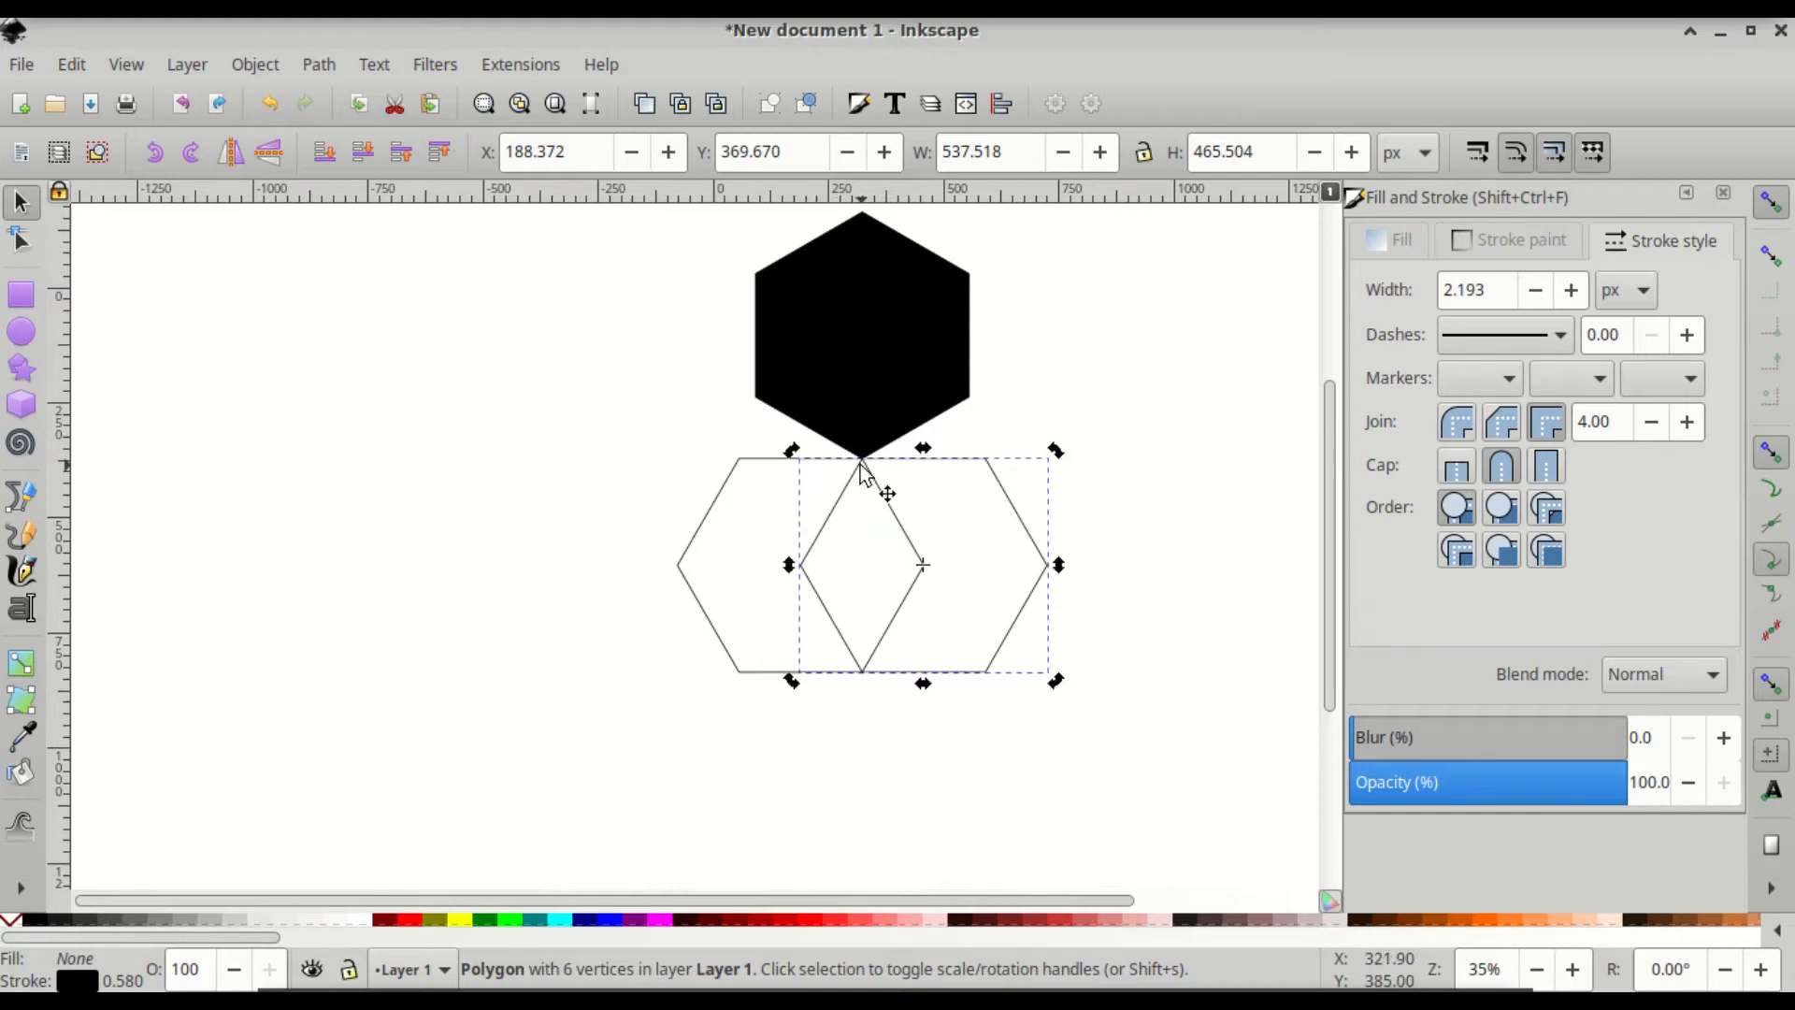
key(ctrl)
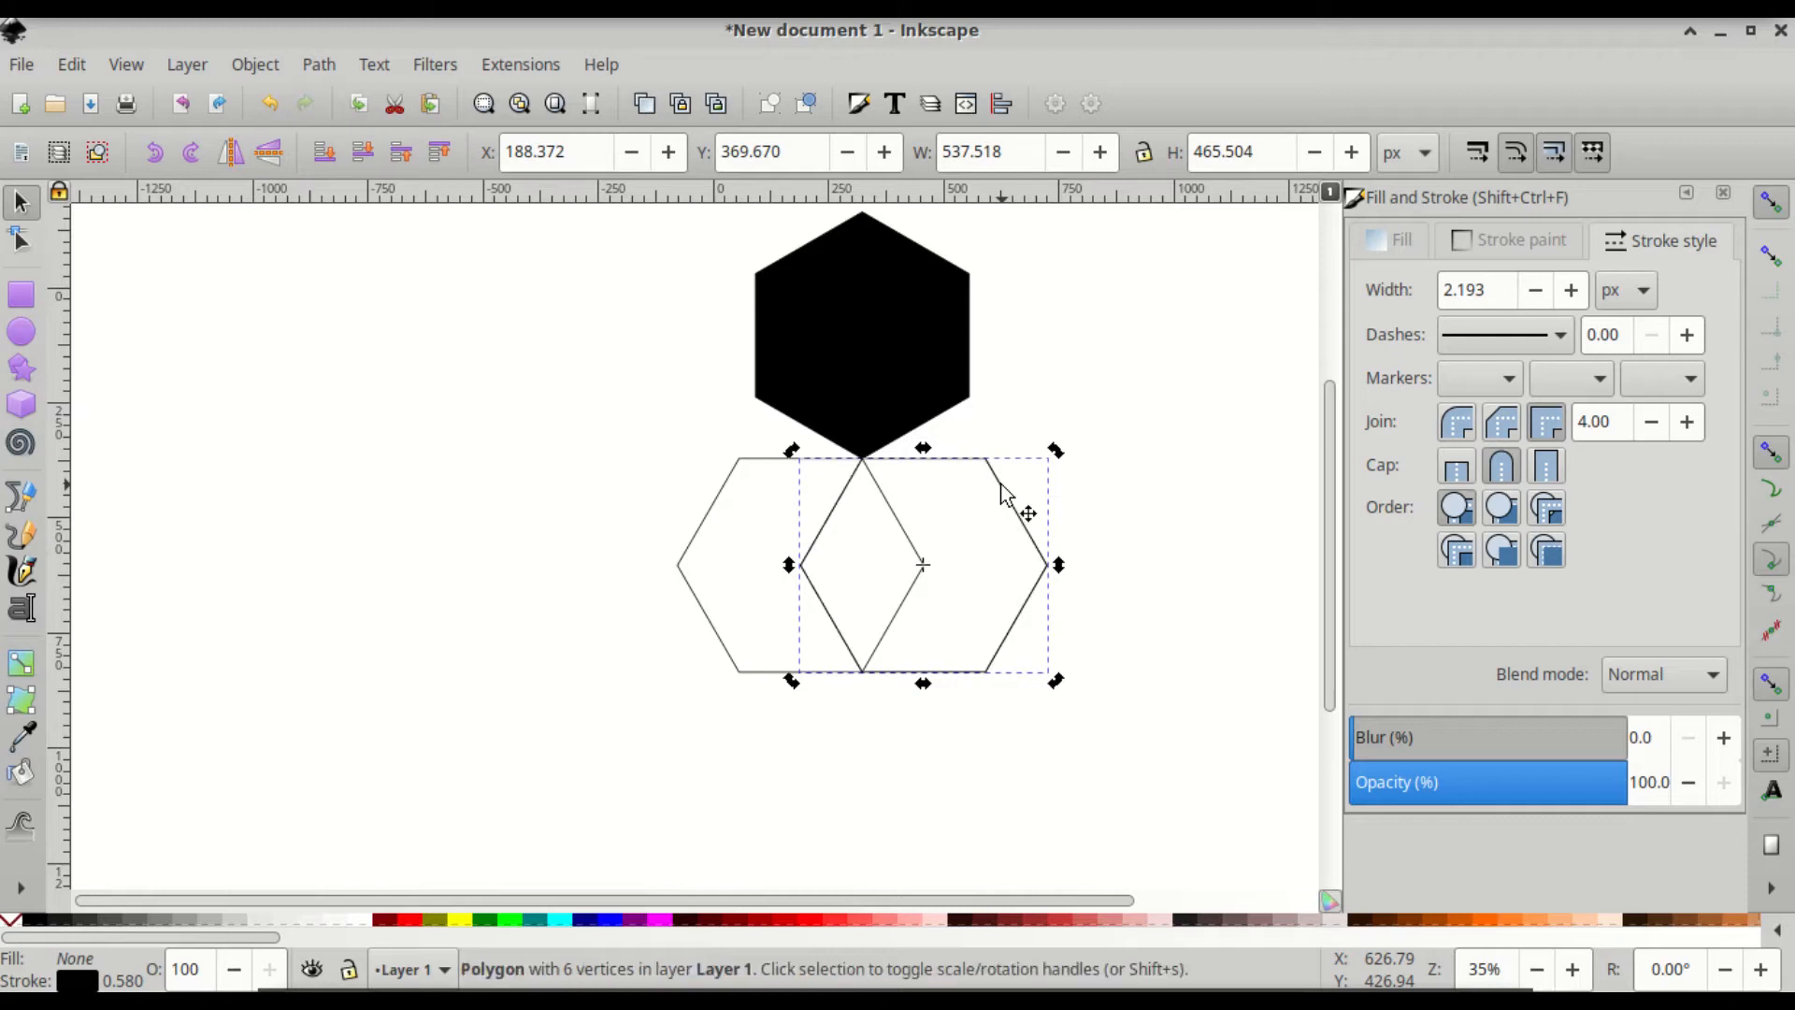
drag(1004, 495, 1129, 430)
click(890, 292)
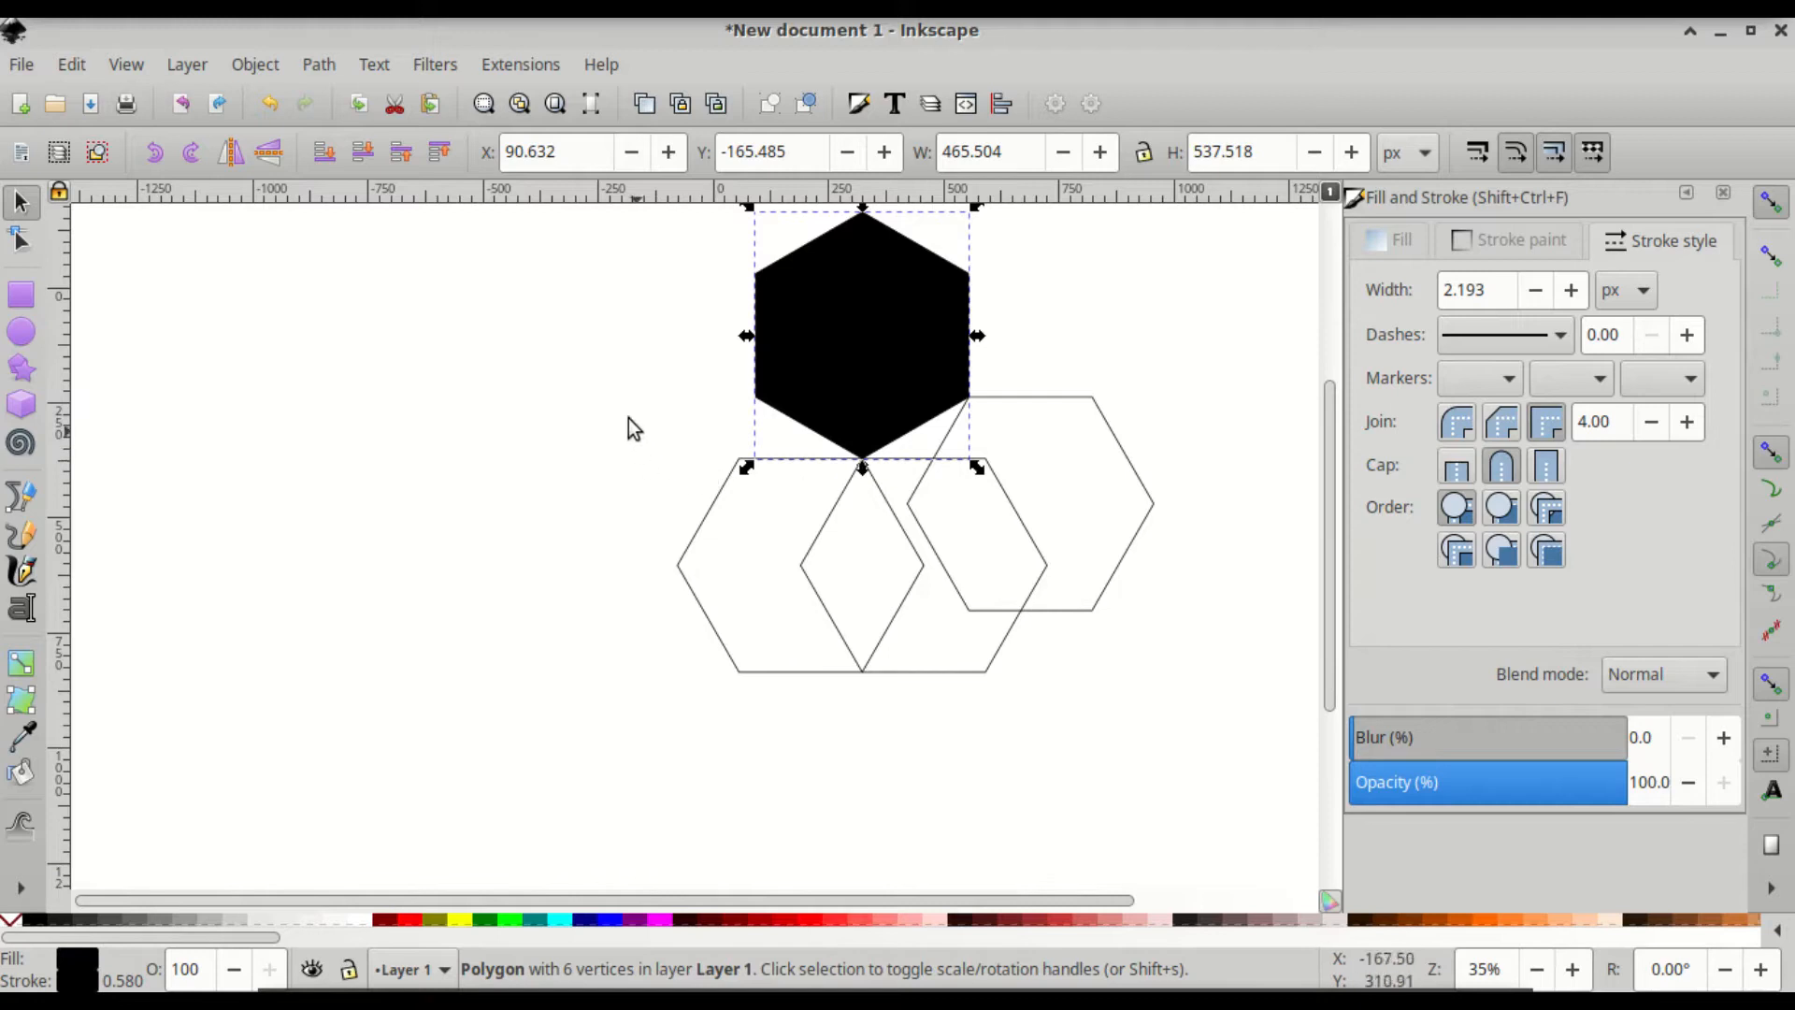
drag(1226, 314, 576, 771)
click(509, 748)
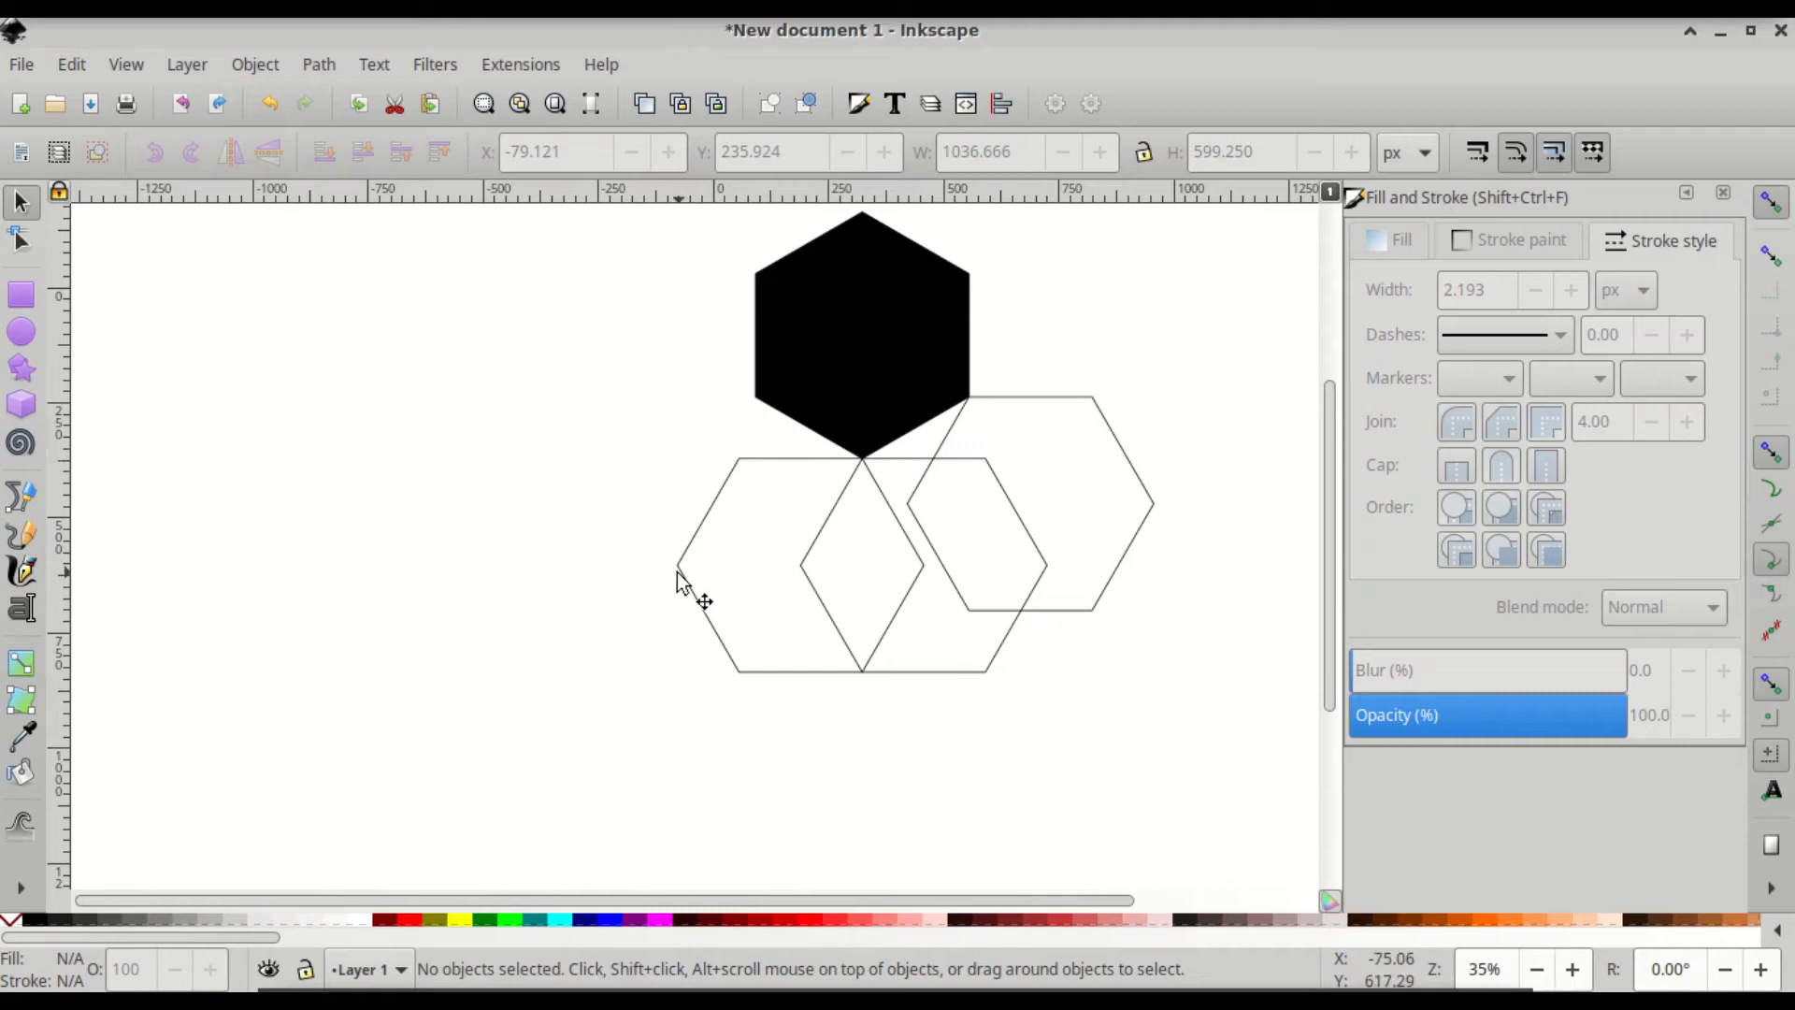
Draw a closed rhombus with the Pen tool over the leftmost outline hexagon's upper-left part, snapping to its corners and center
click(19, 498)
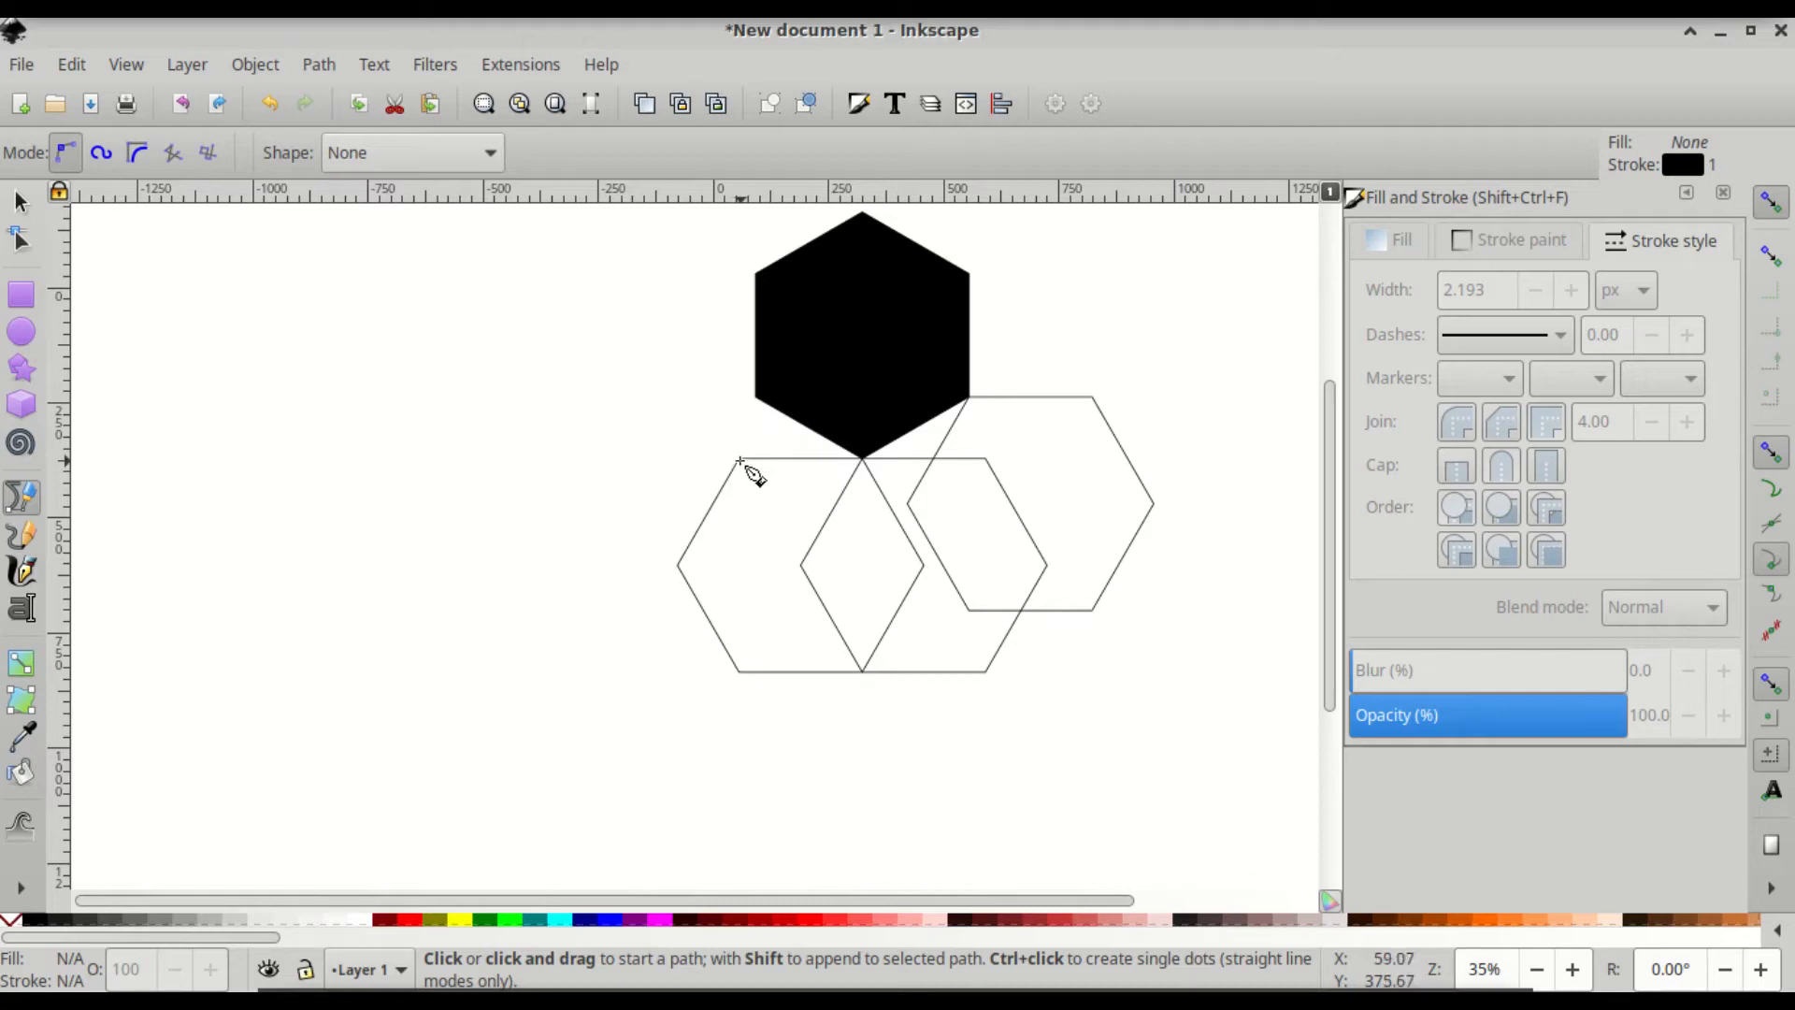
click(740, 458)
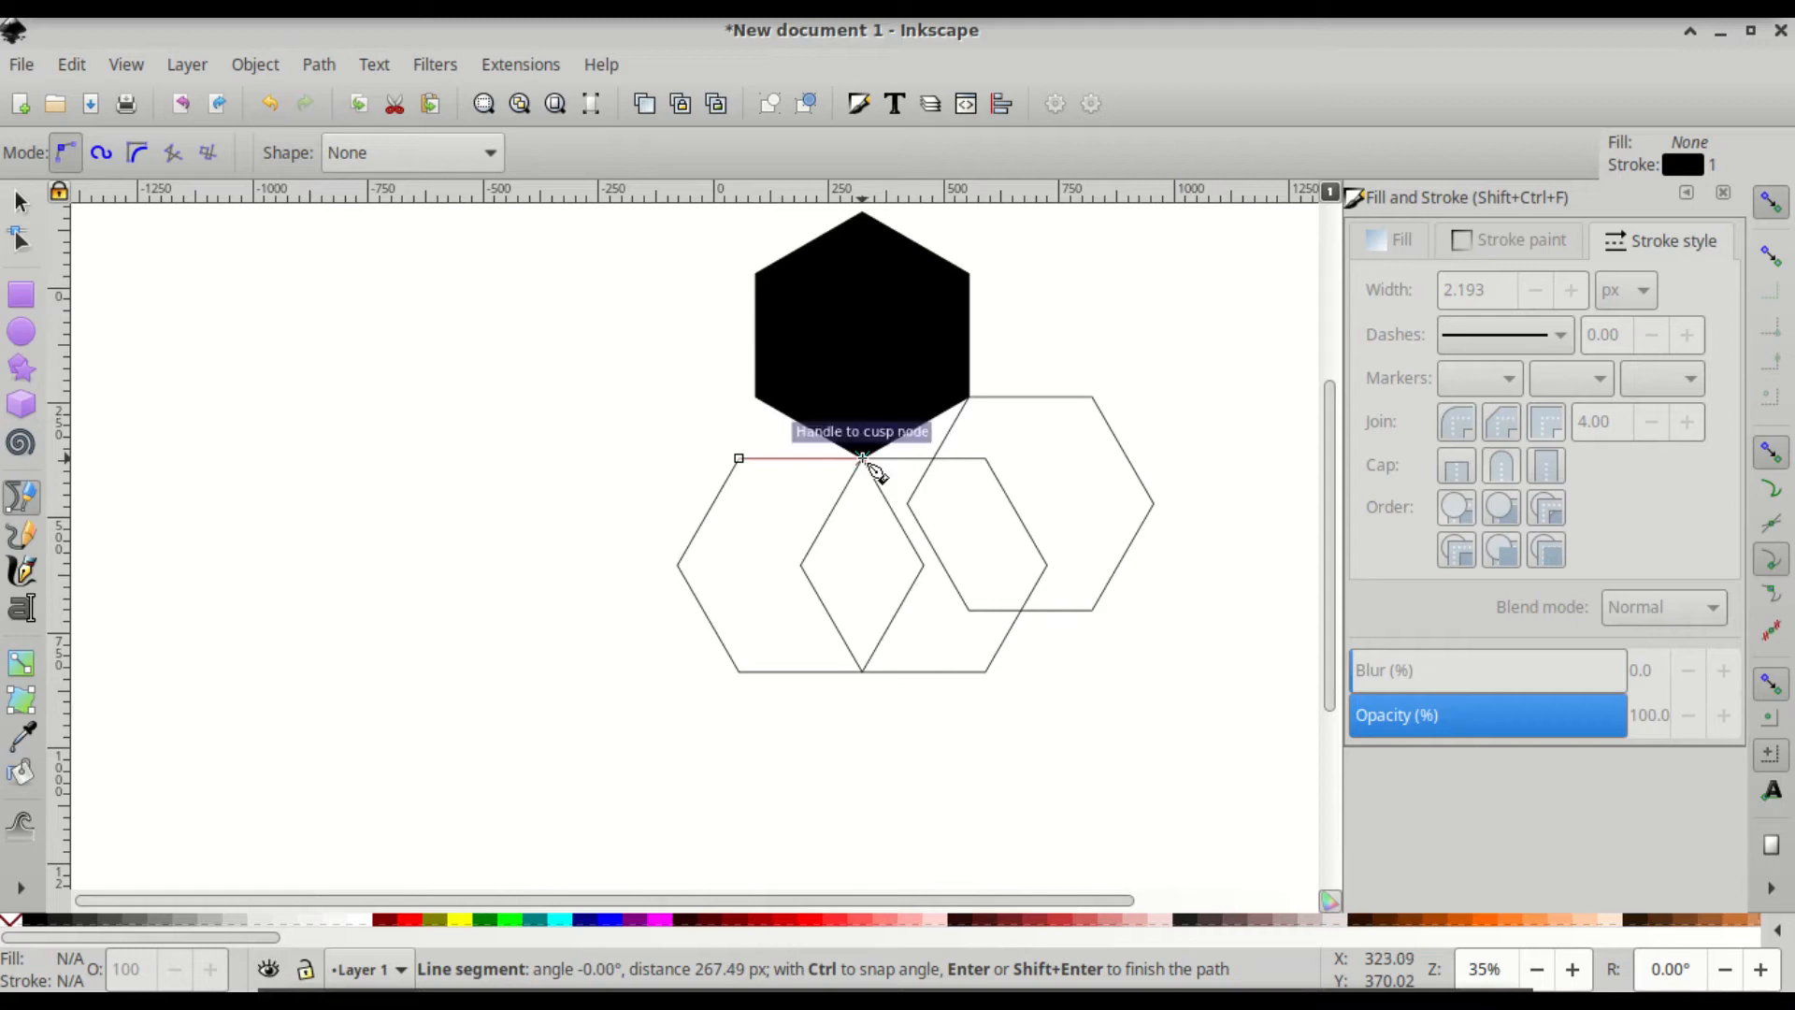
click(862, 458)
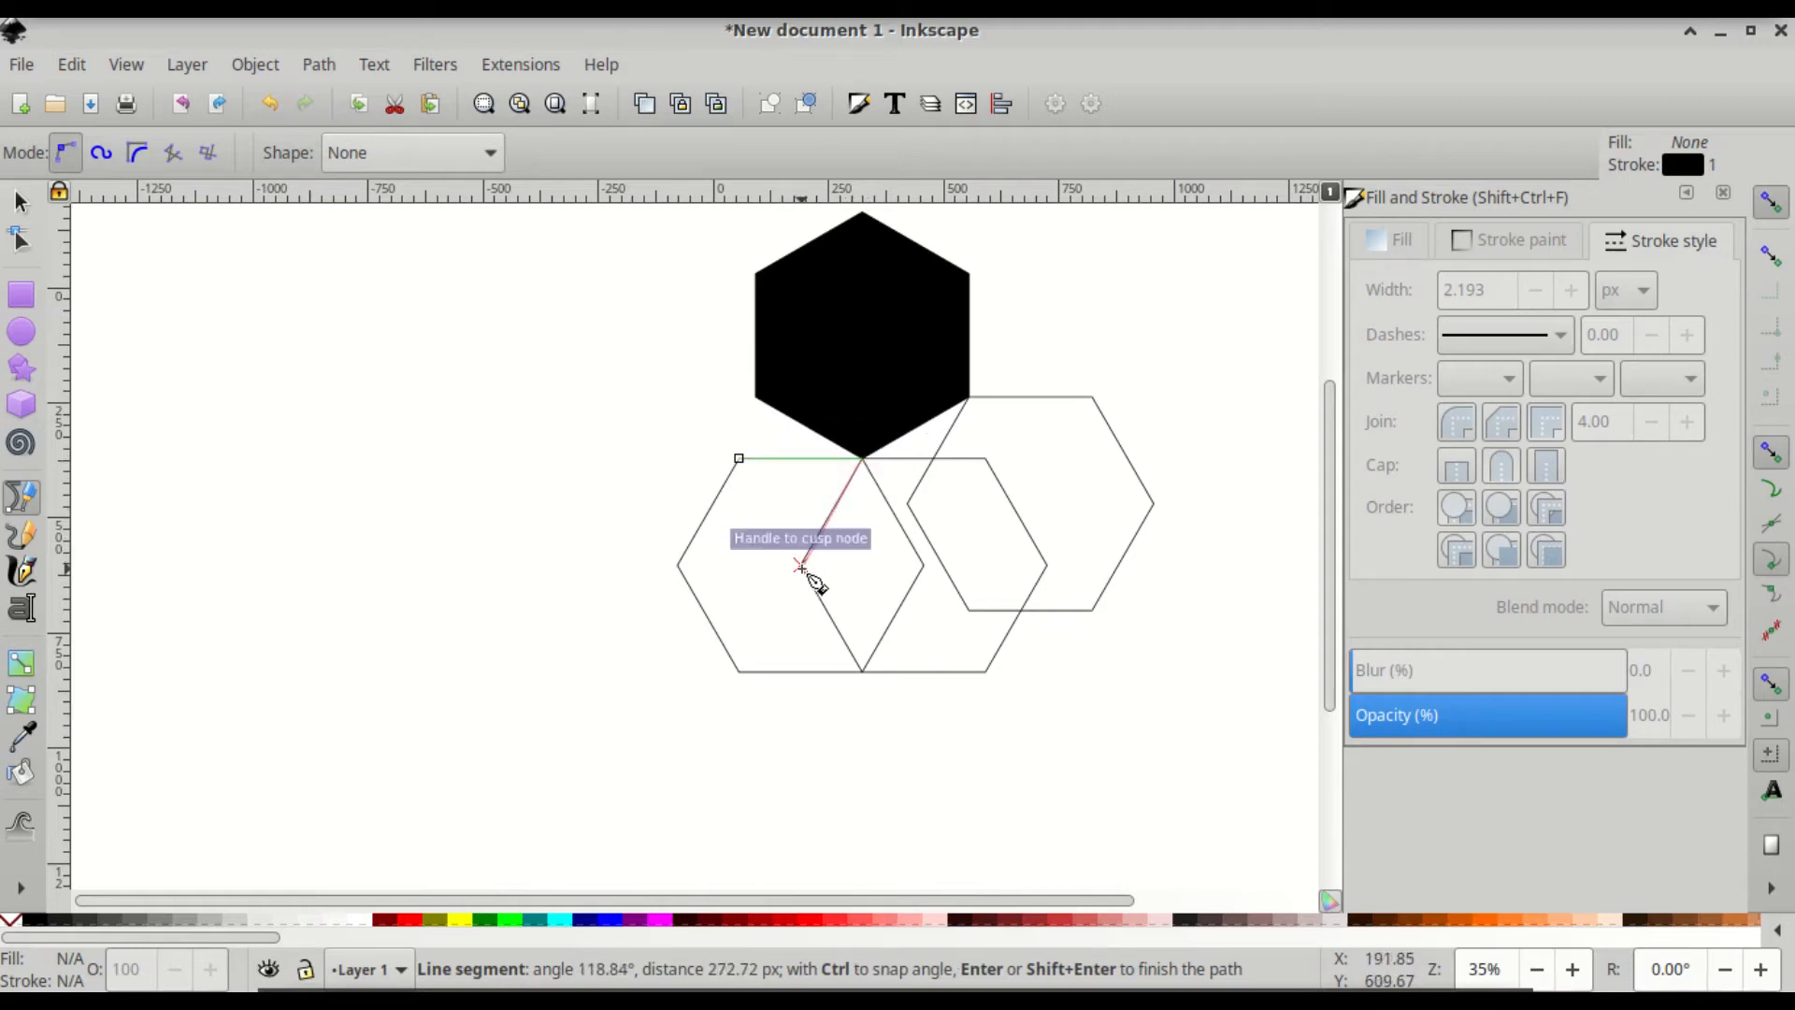
click(801, 566)
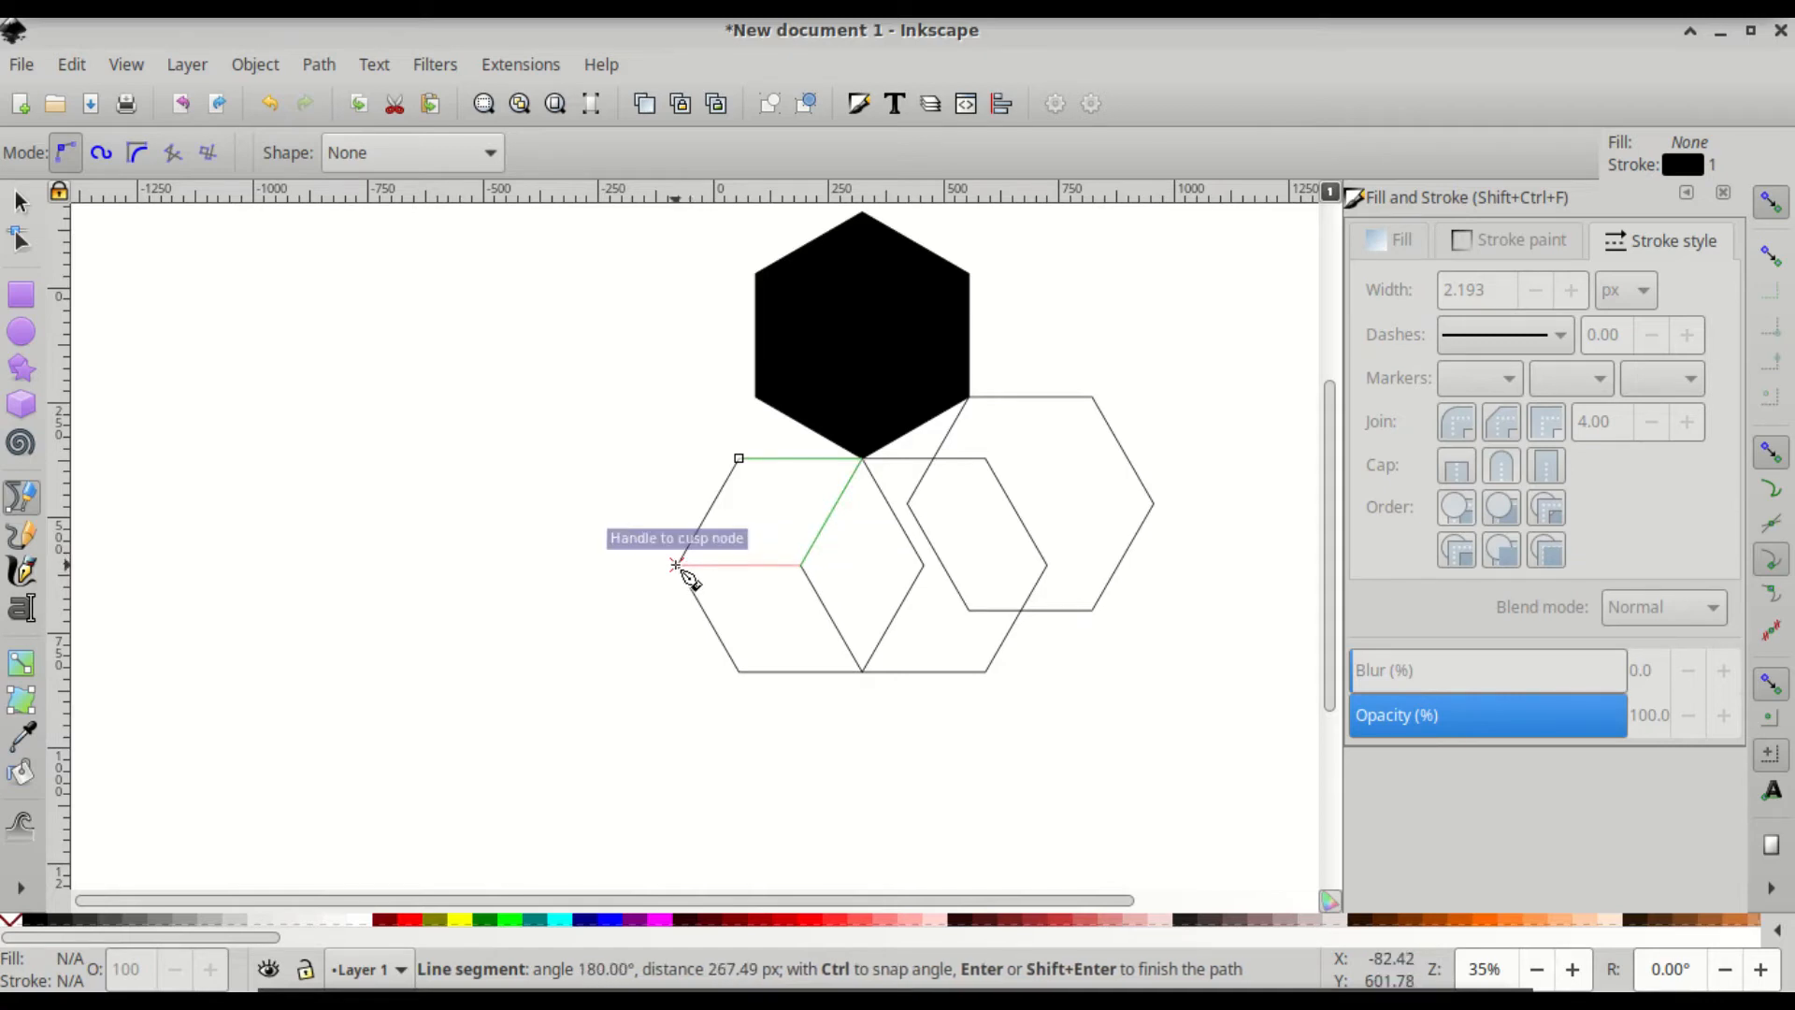
click(676, 565)
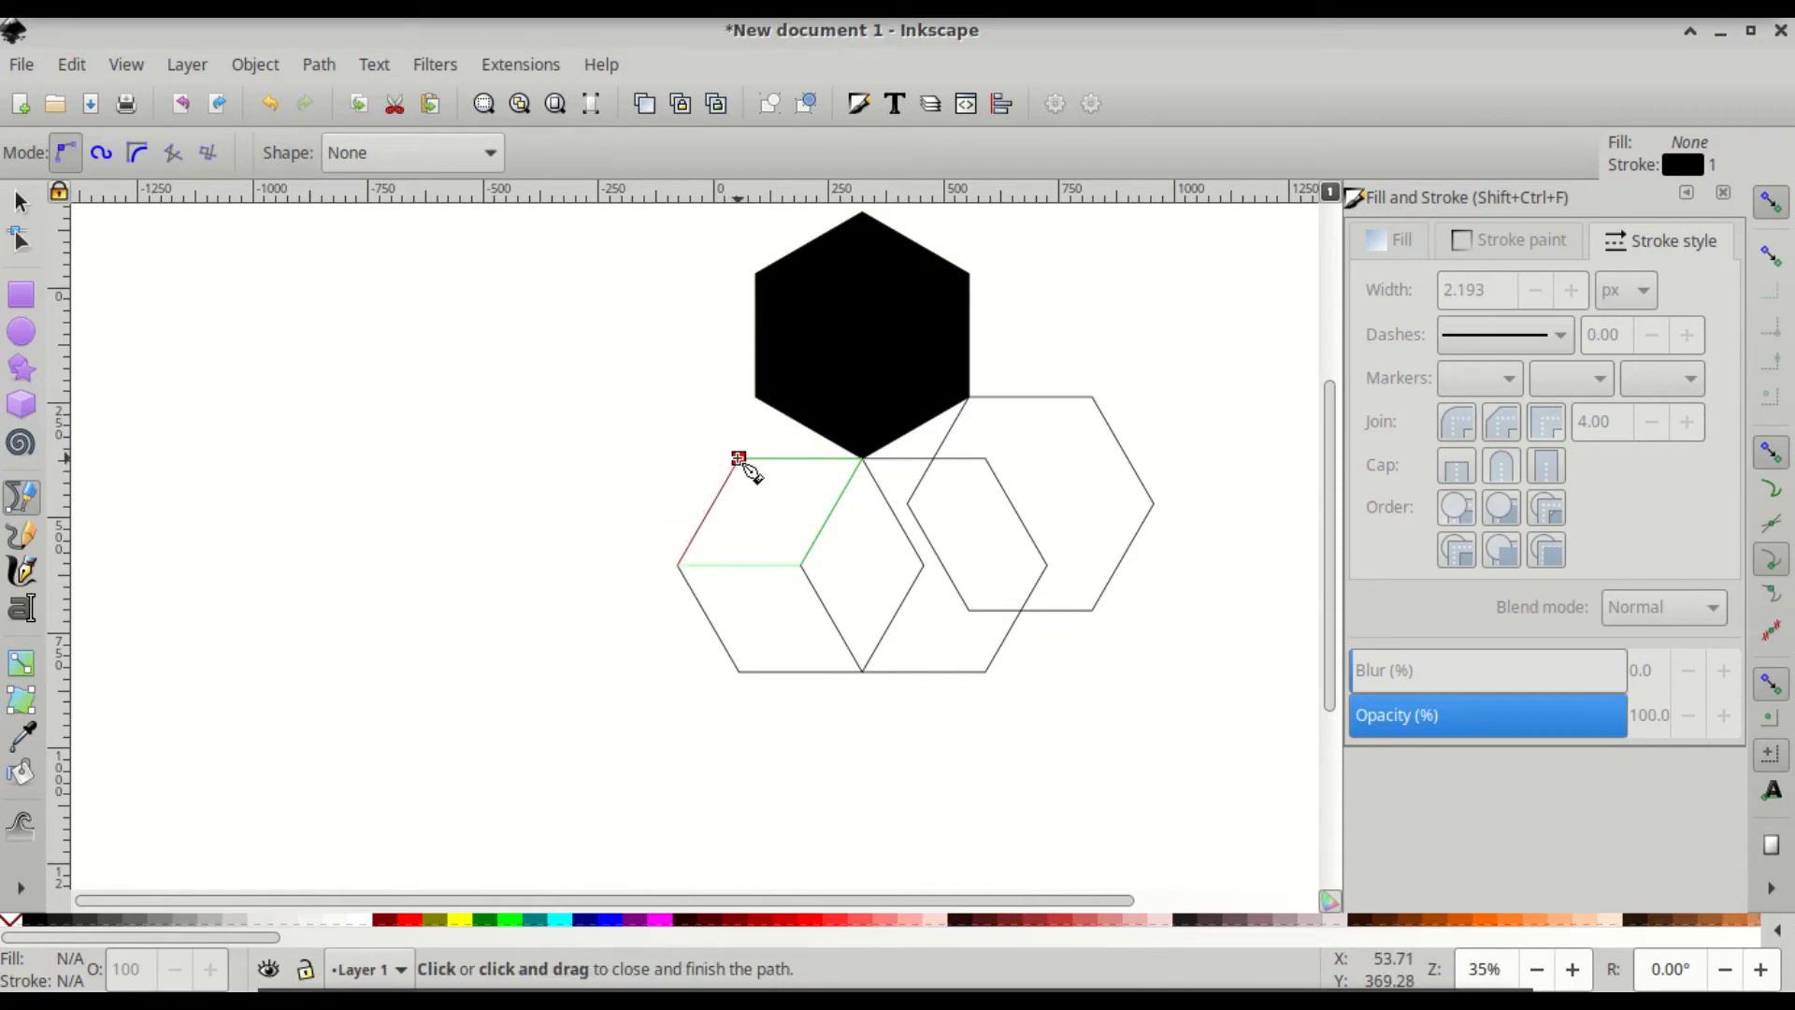
click(738, 458)
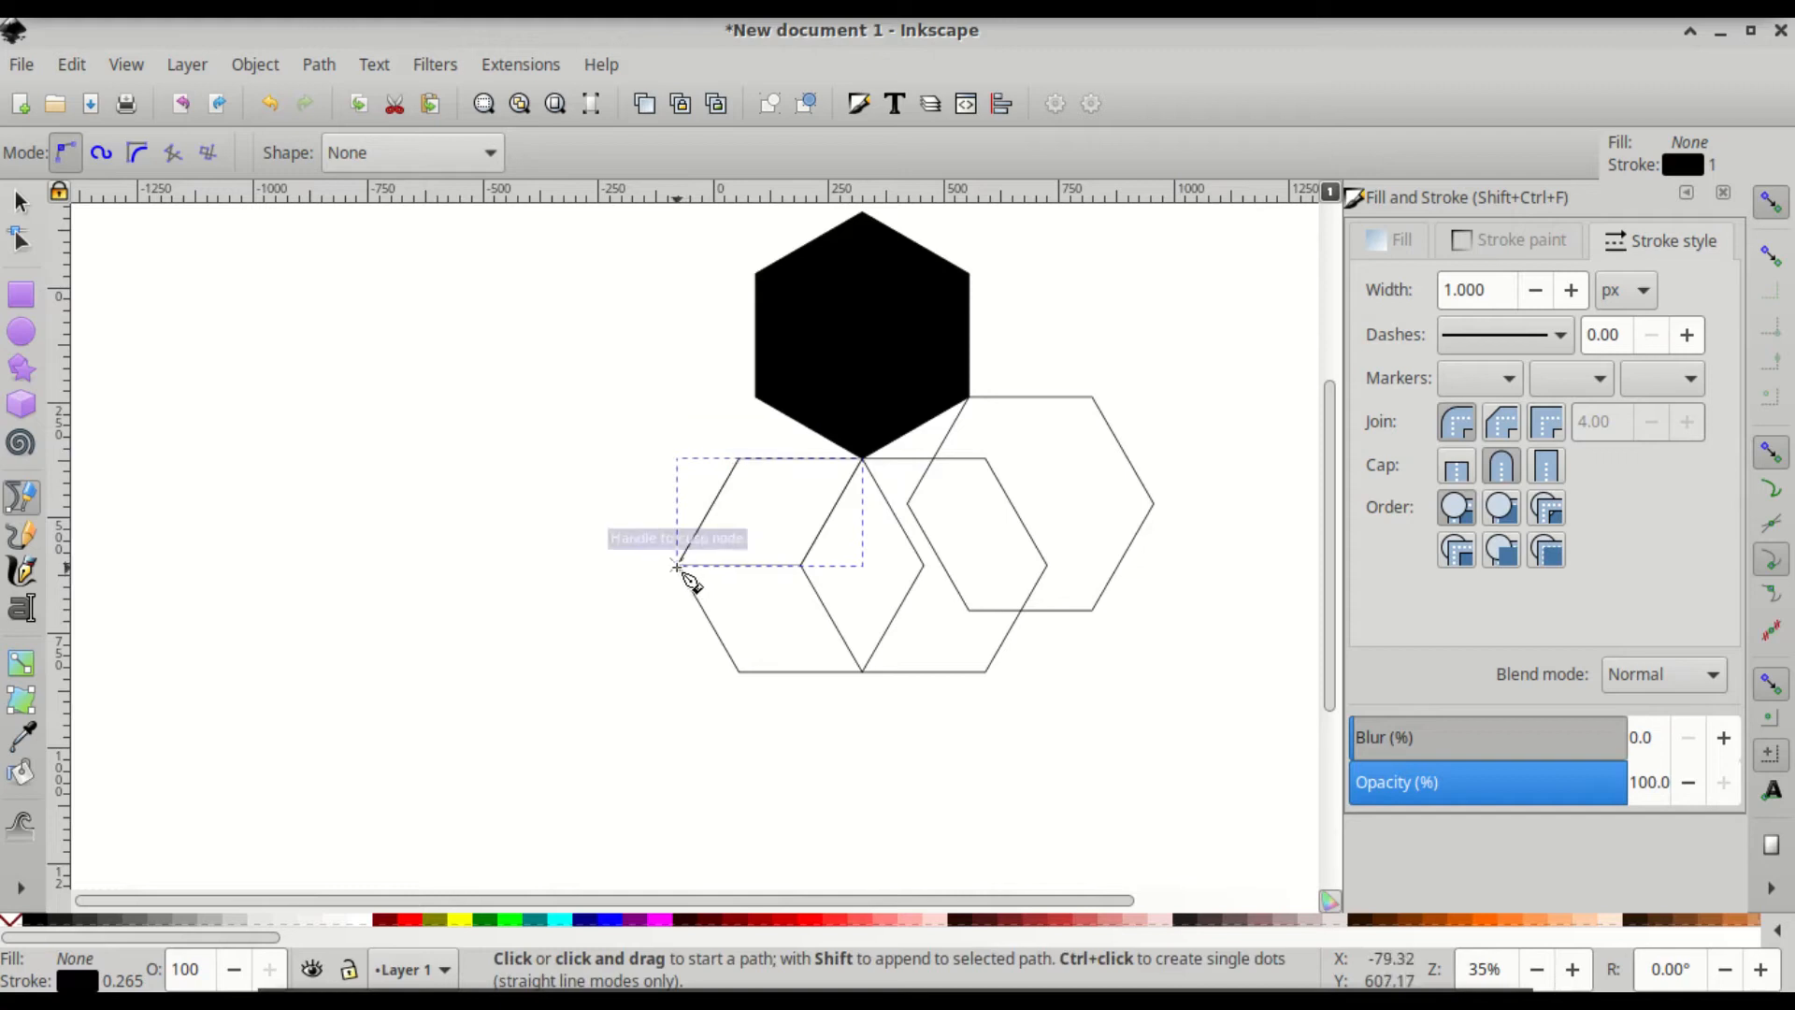
Draw a second closed rhombus over the leftmost outline hexagon's lower-left part, from its left vertex through its center and two bottom corners
click(675, 565)
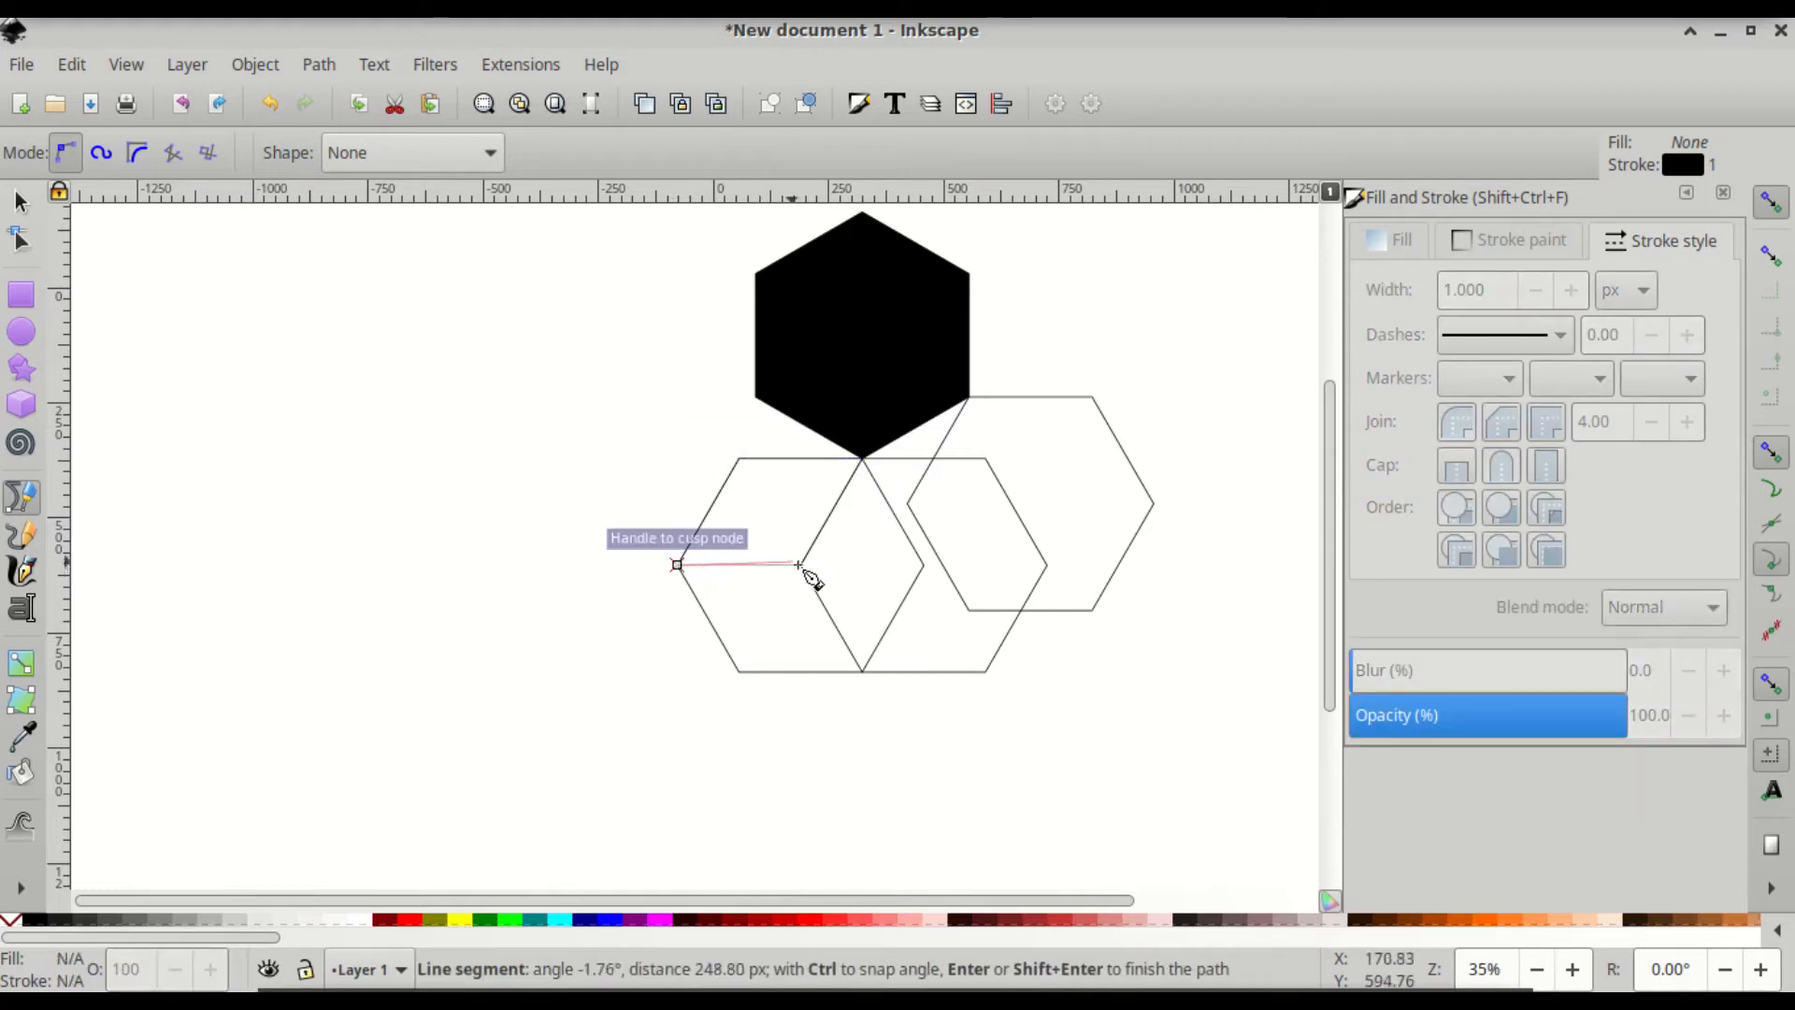
click(799, 564)
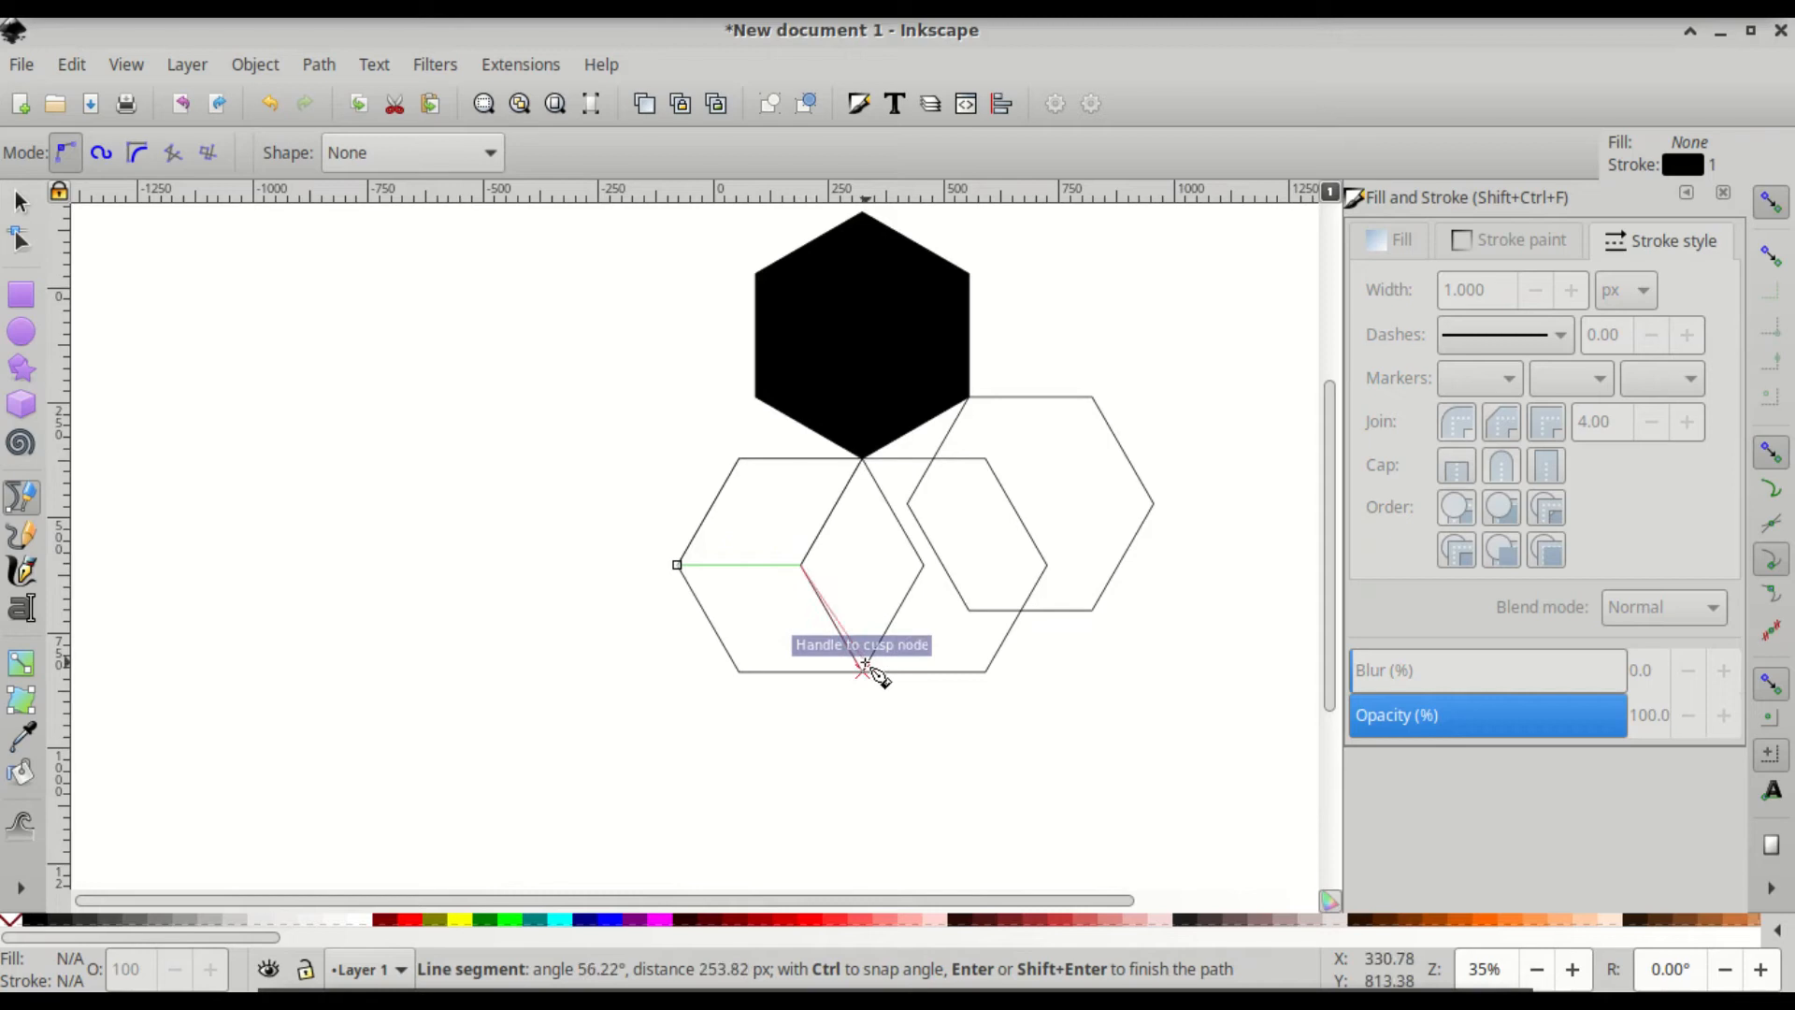
click(861, 670)
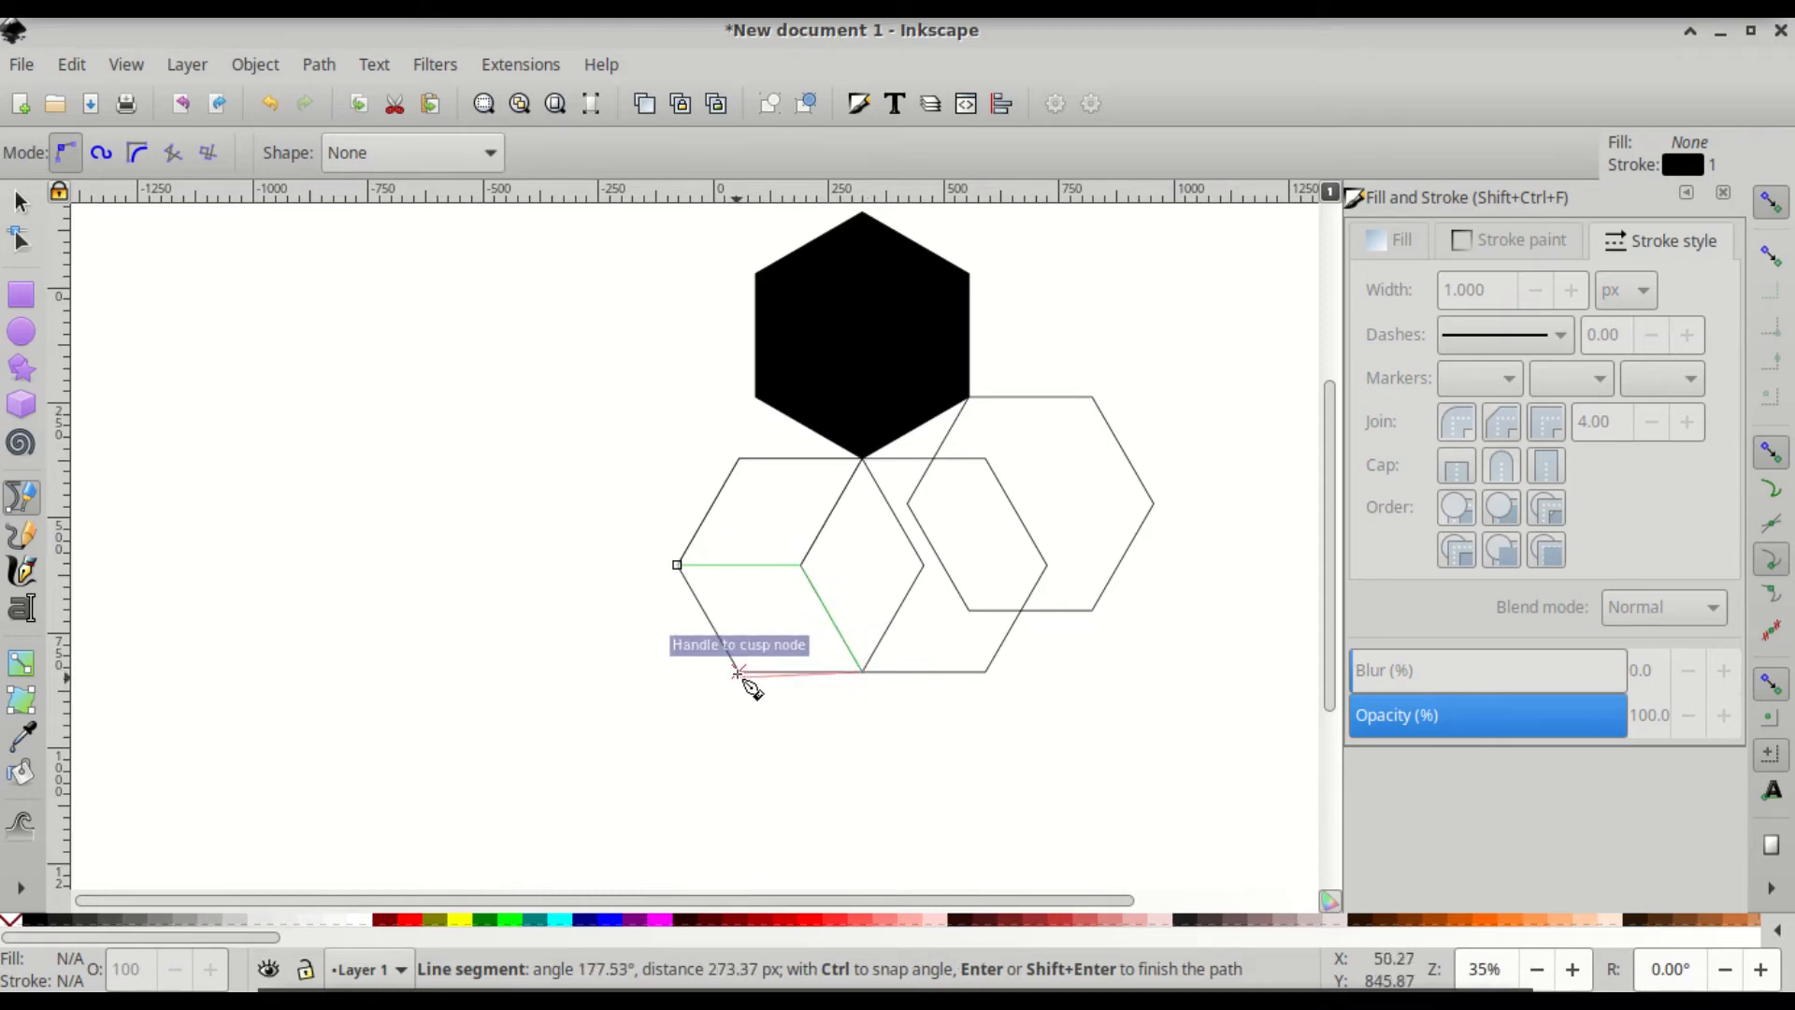
click(739, 670)
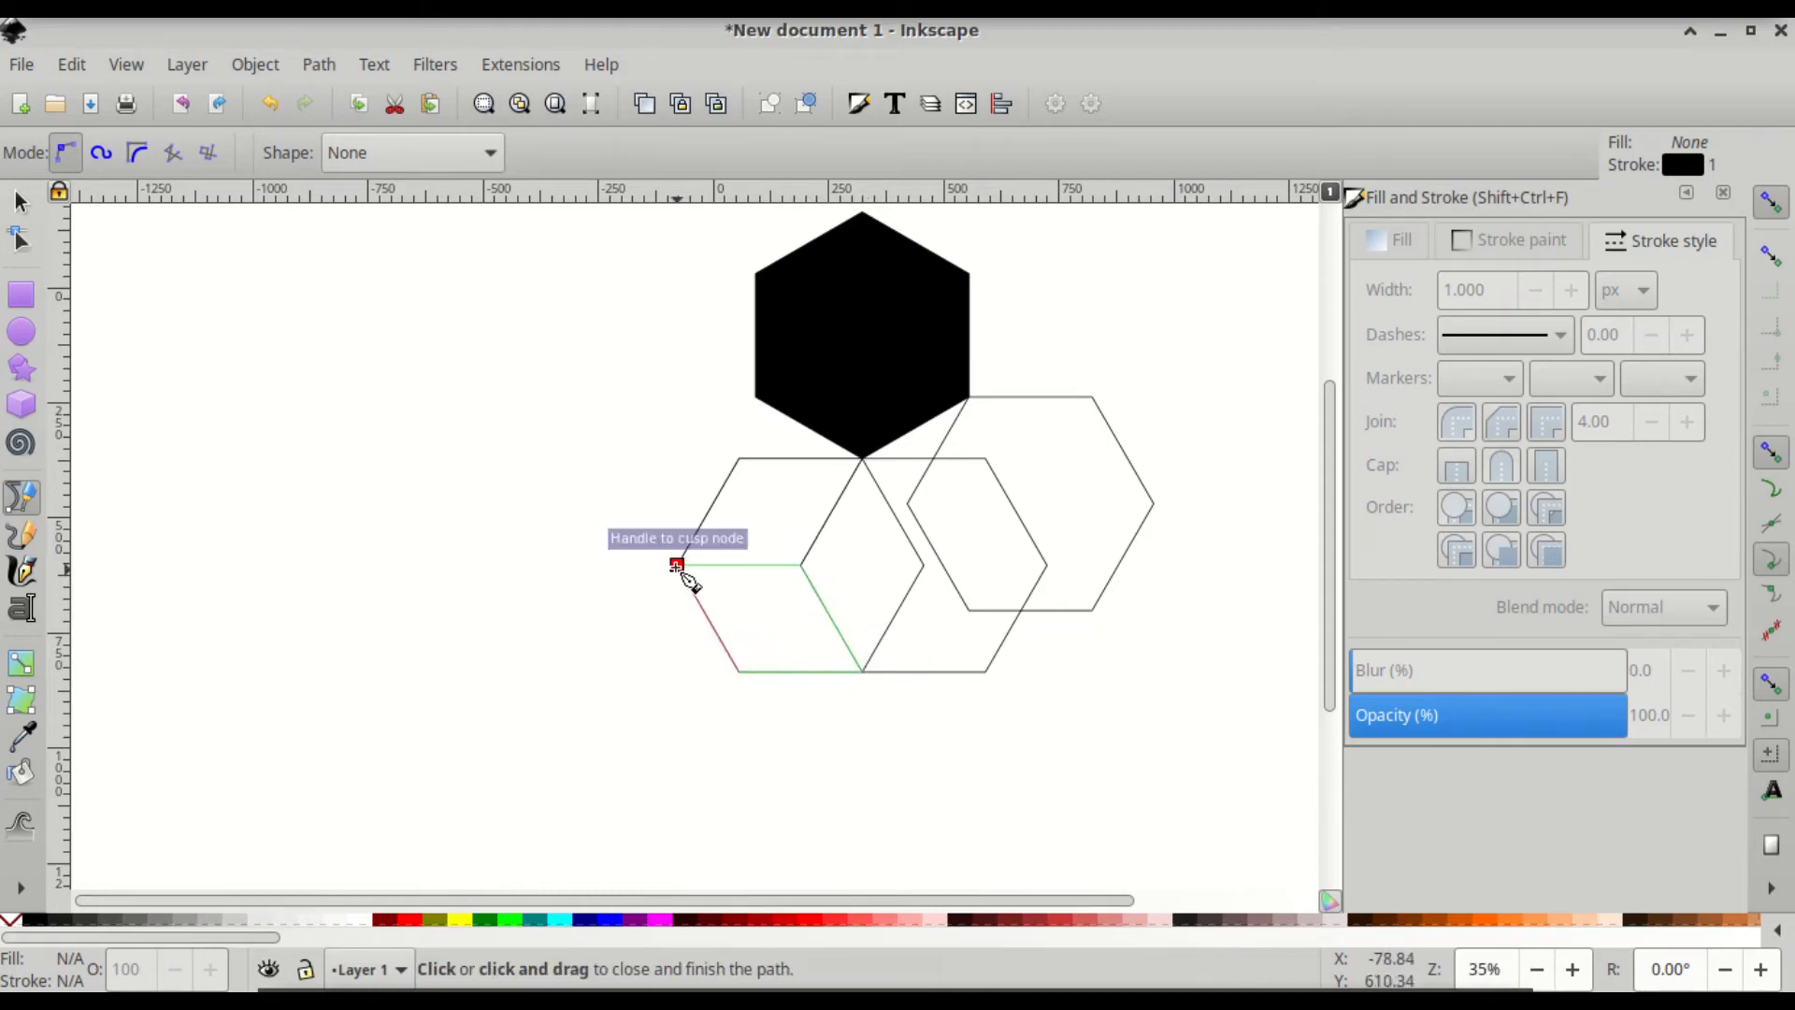
click(677, 564)
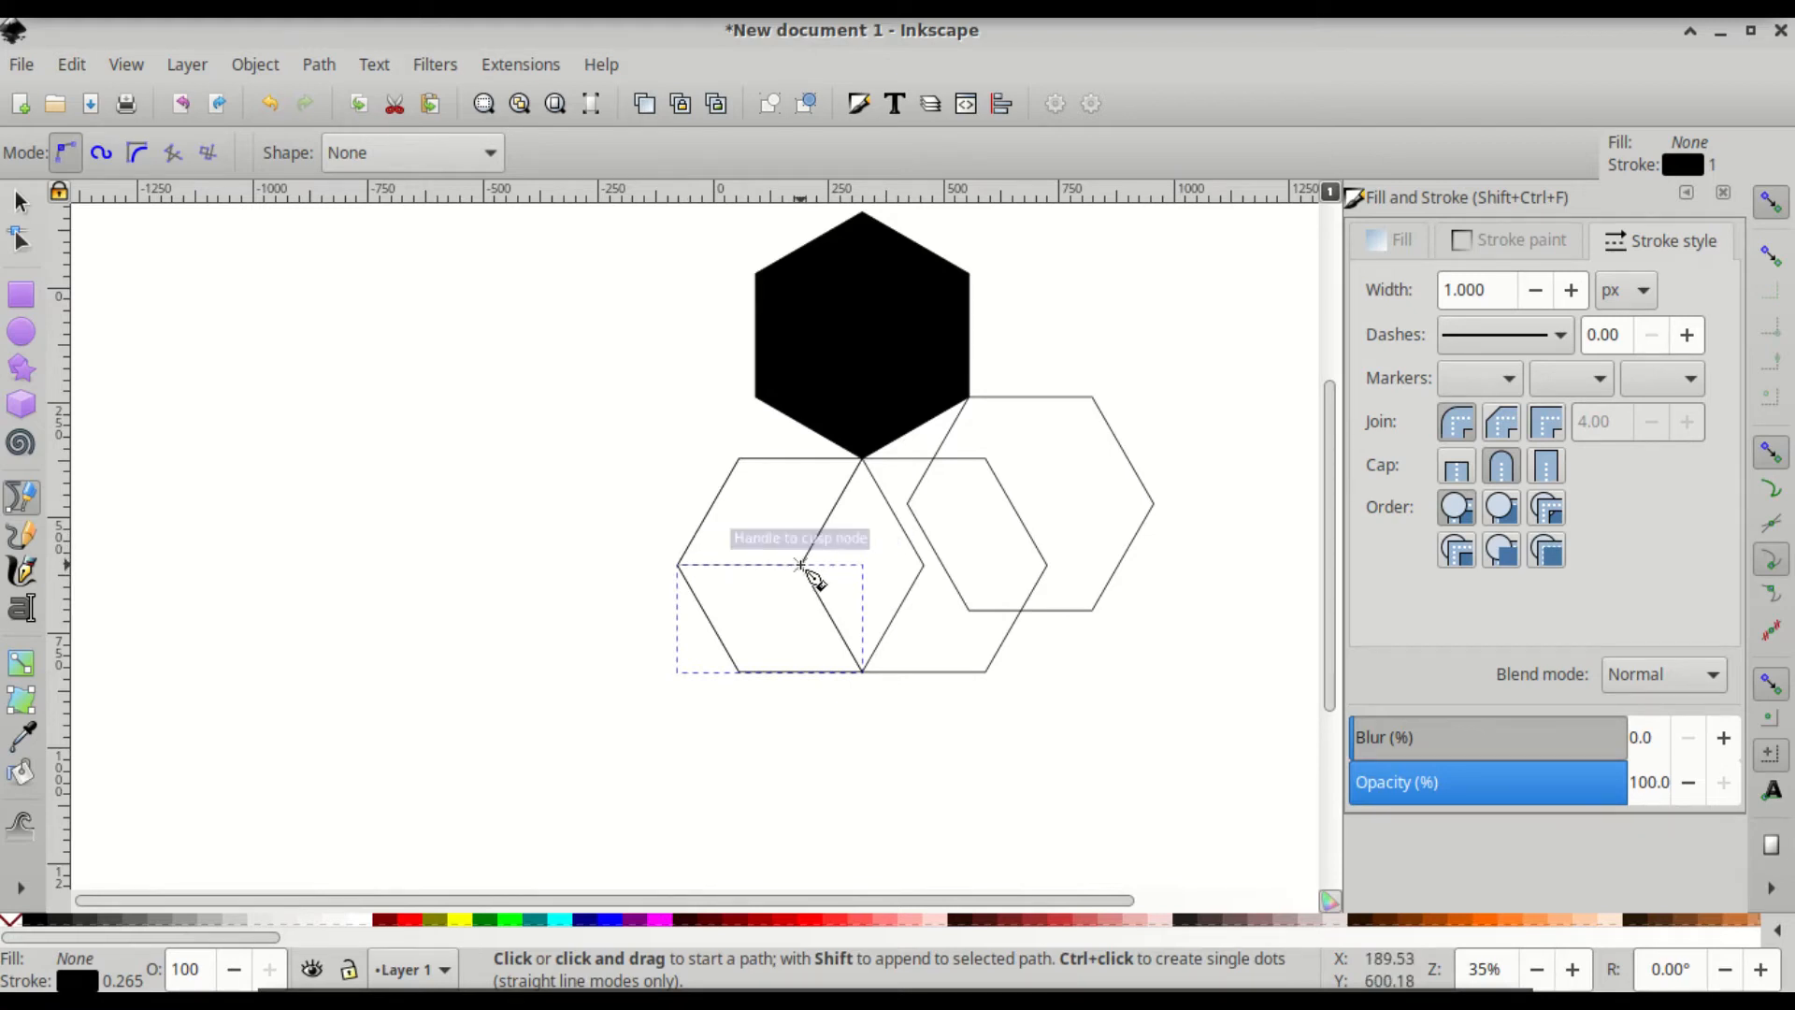
Draw a closed narrow rhombus from the leftmost outline hexagon's center through the upper-right outline hexagon's left vertex and the black hexagon's lower-right and bottom vertices
click(801, 565)
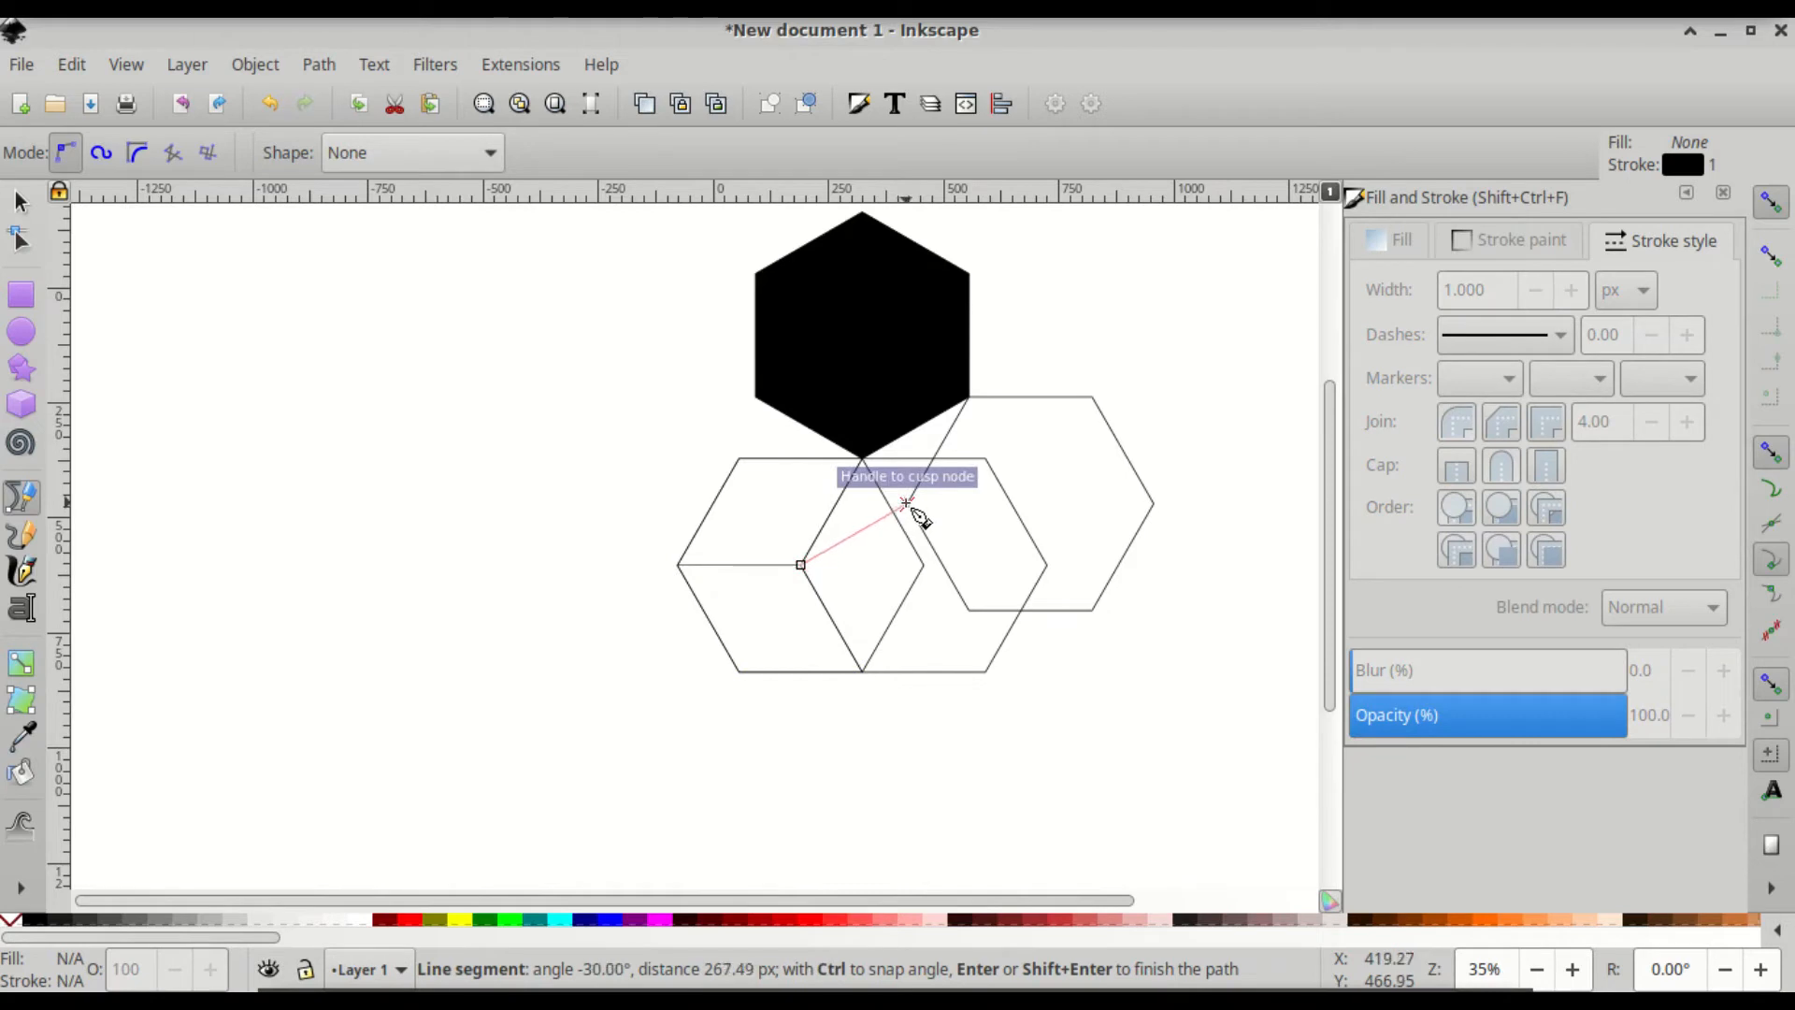
click(906, 505)
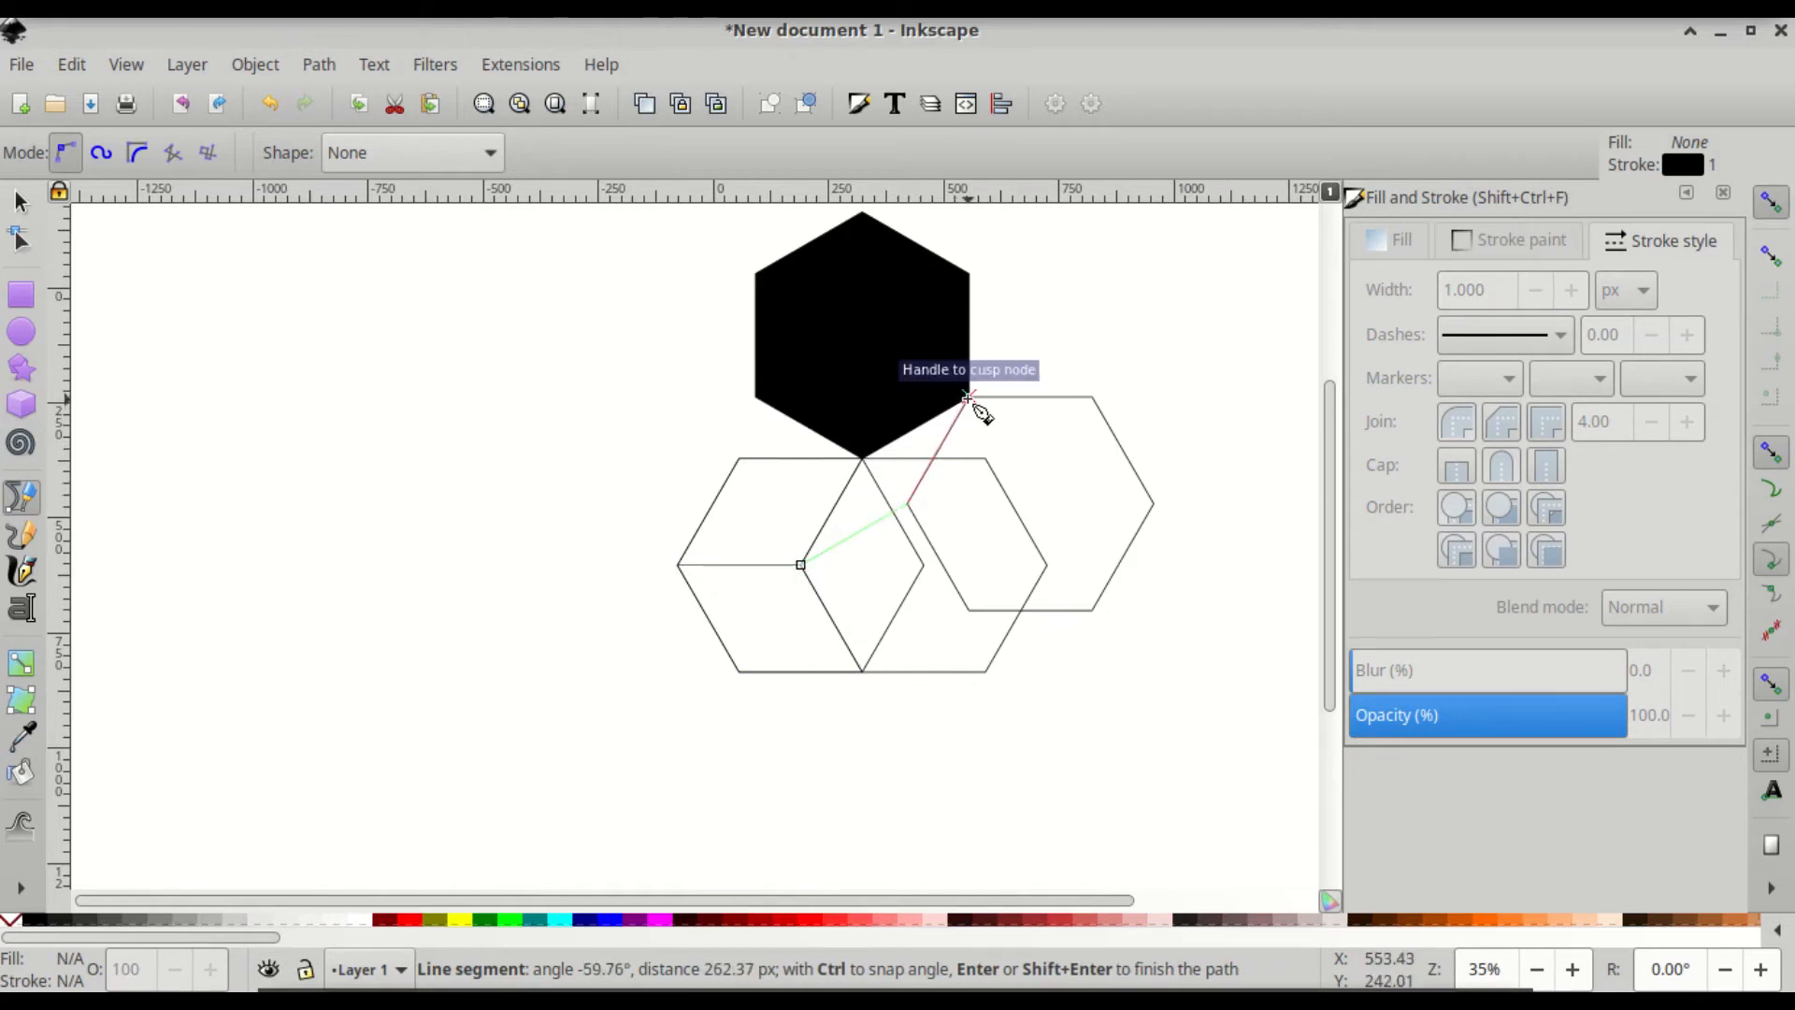
click(967, 398)
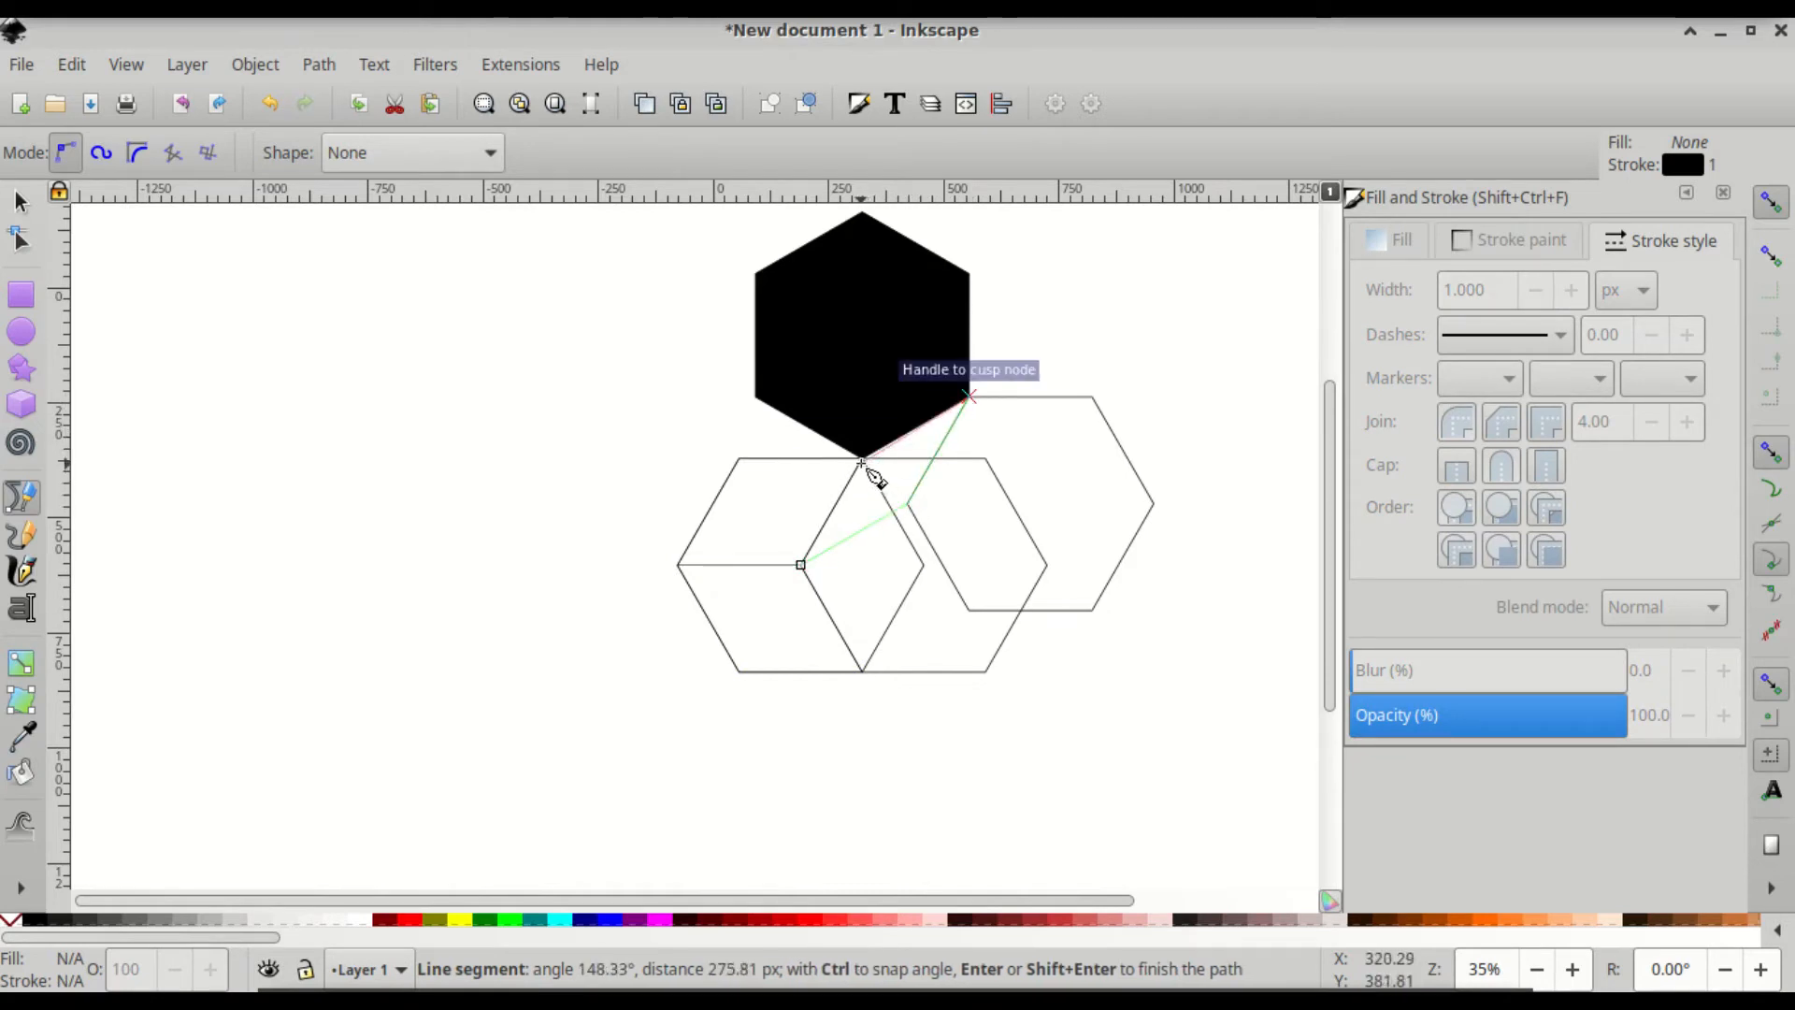
click(861, 458)
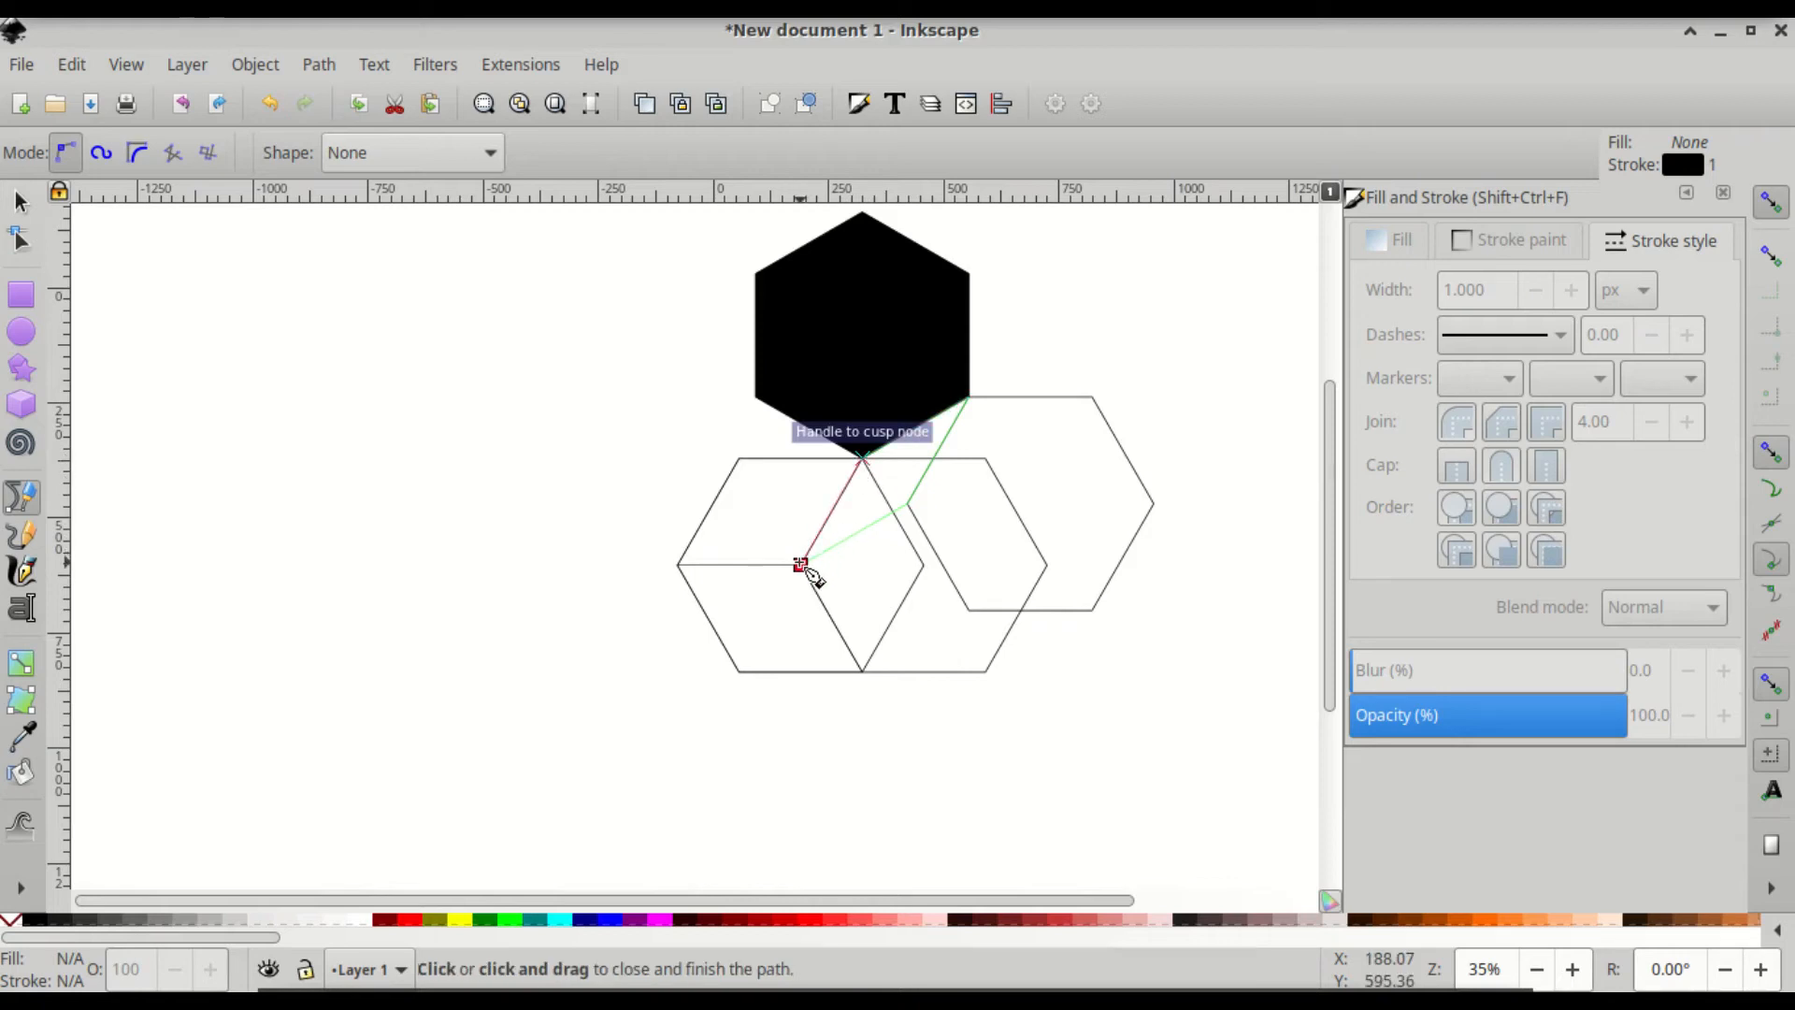
click(802, 564)
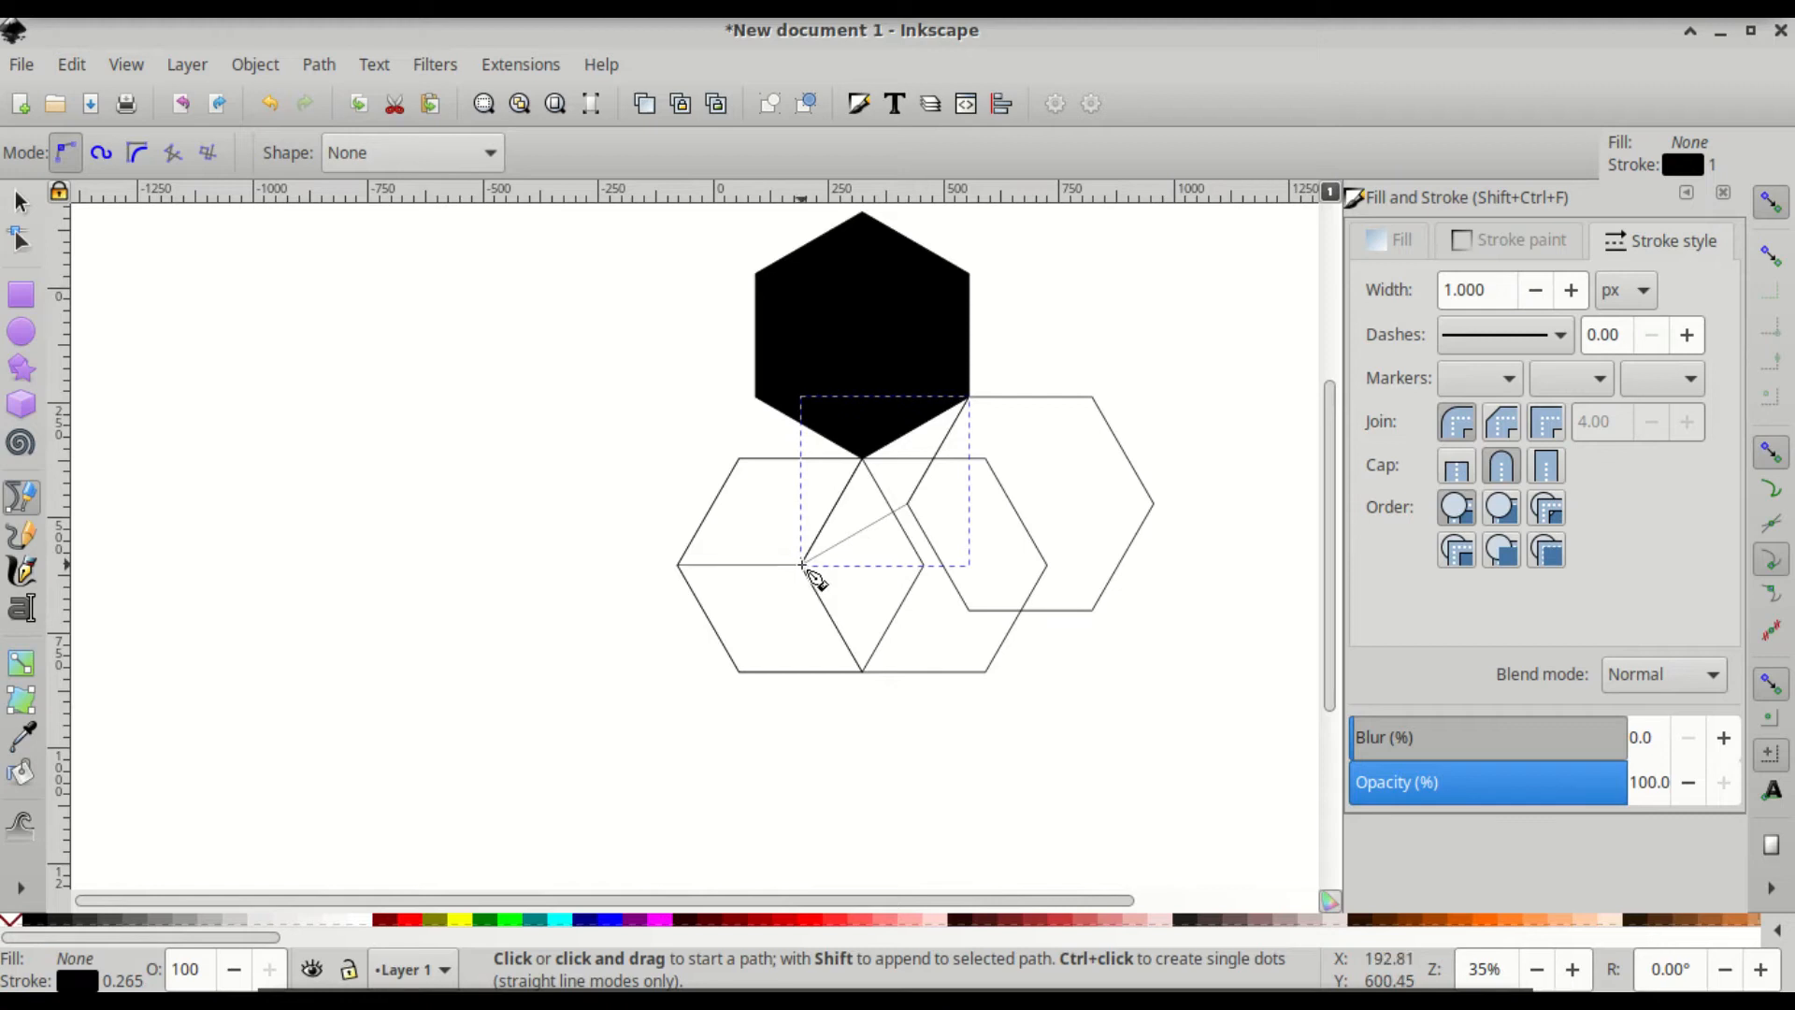
Draw a closed square from the leftmost outline hexagon's center through the upper-right hexagon's left and lower-left vertices and the leftmost hexagon's lower-right corner
click(801, 564)
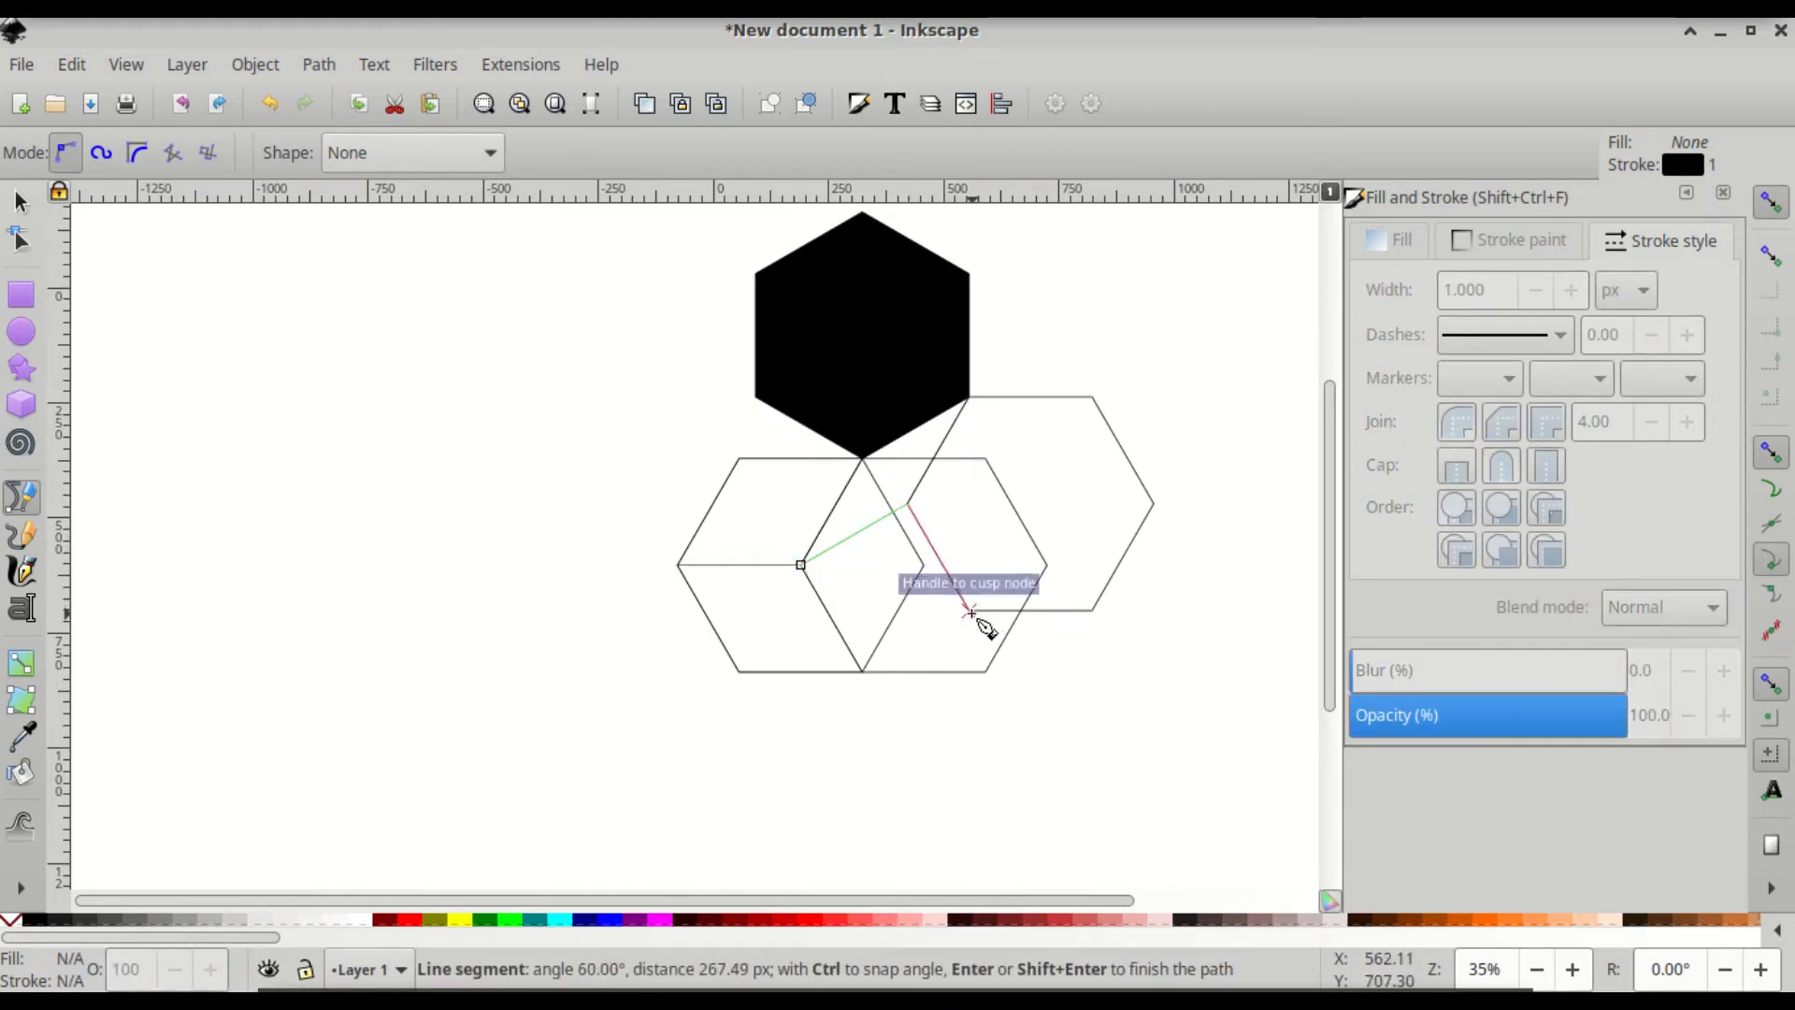
click(970, 612)
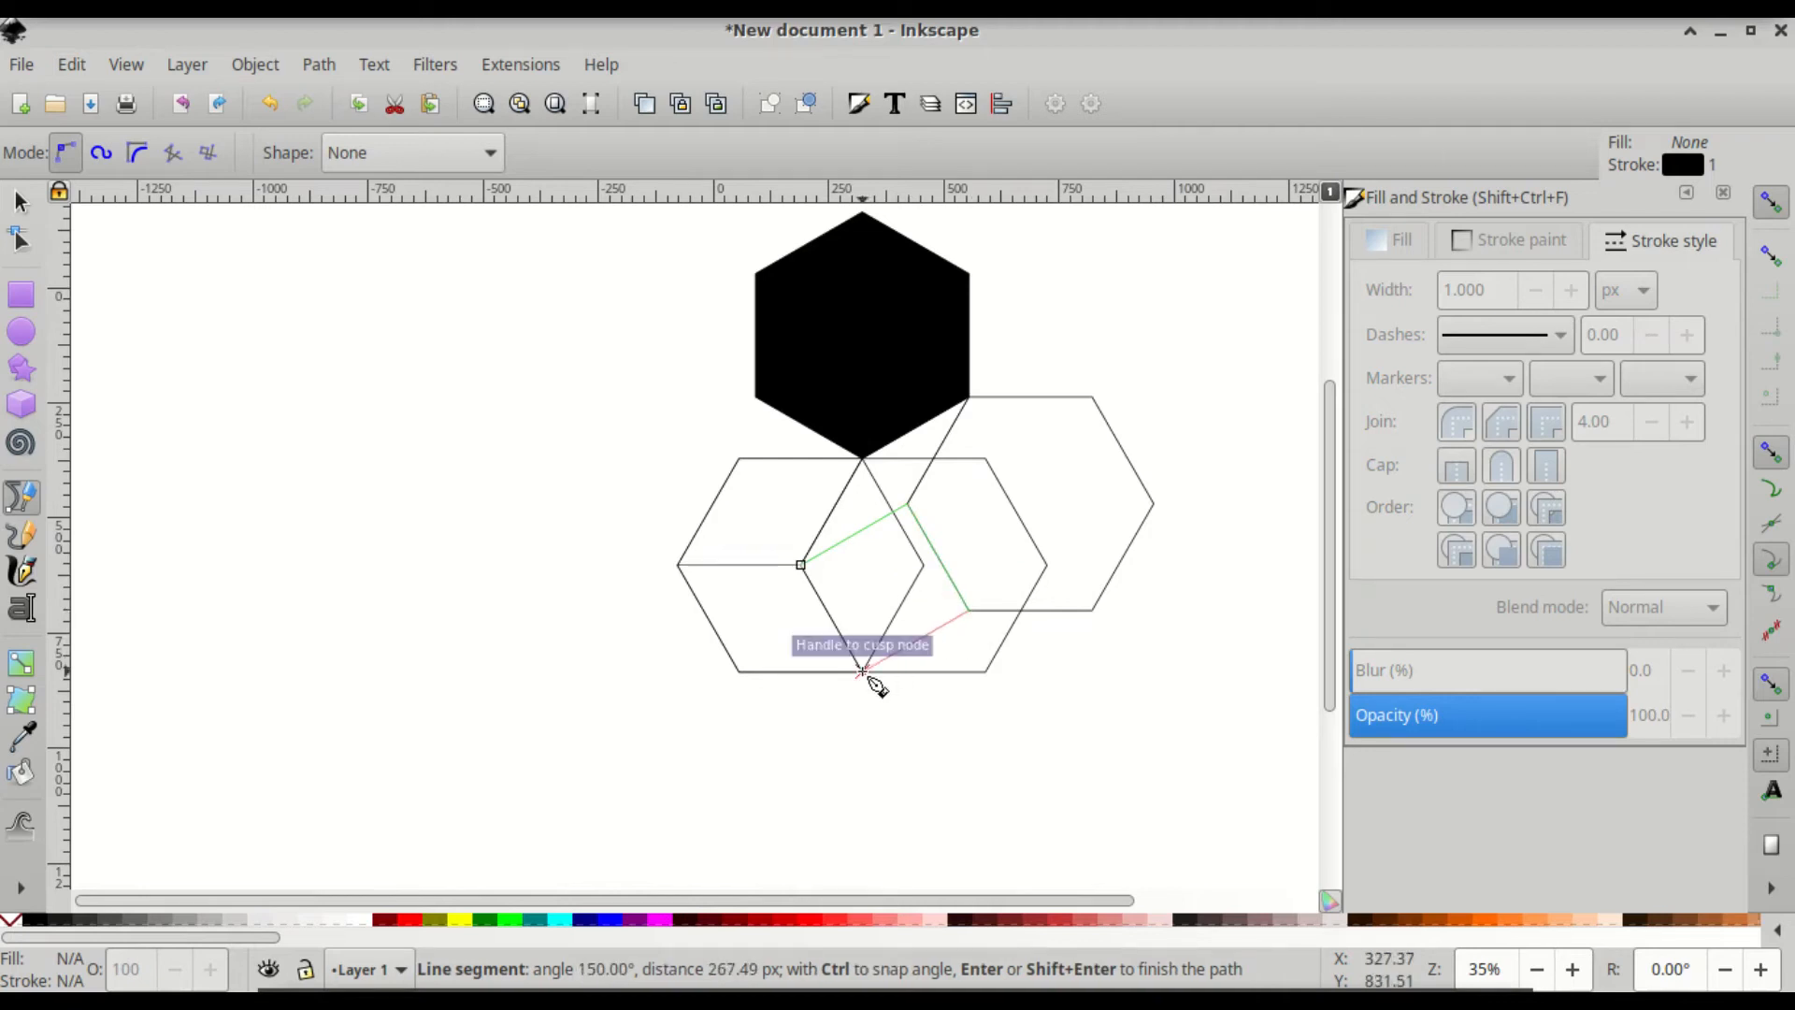
click(862, 671)
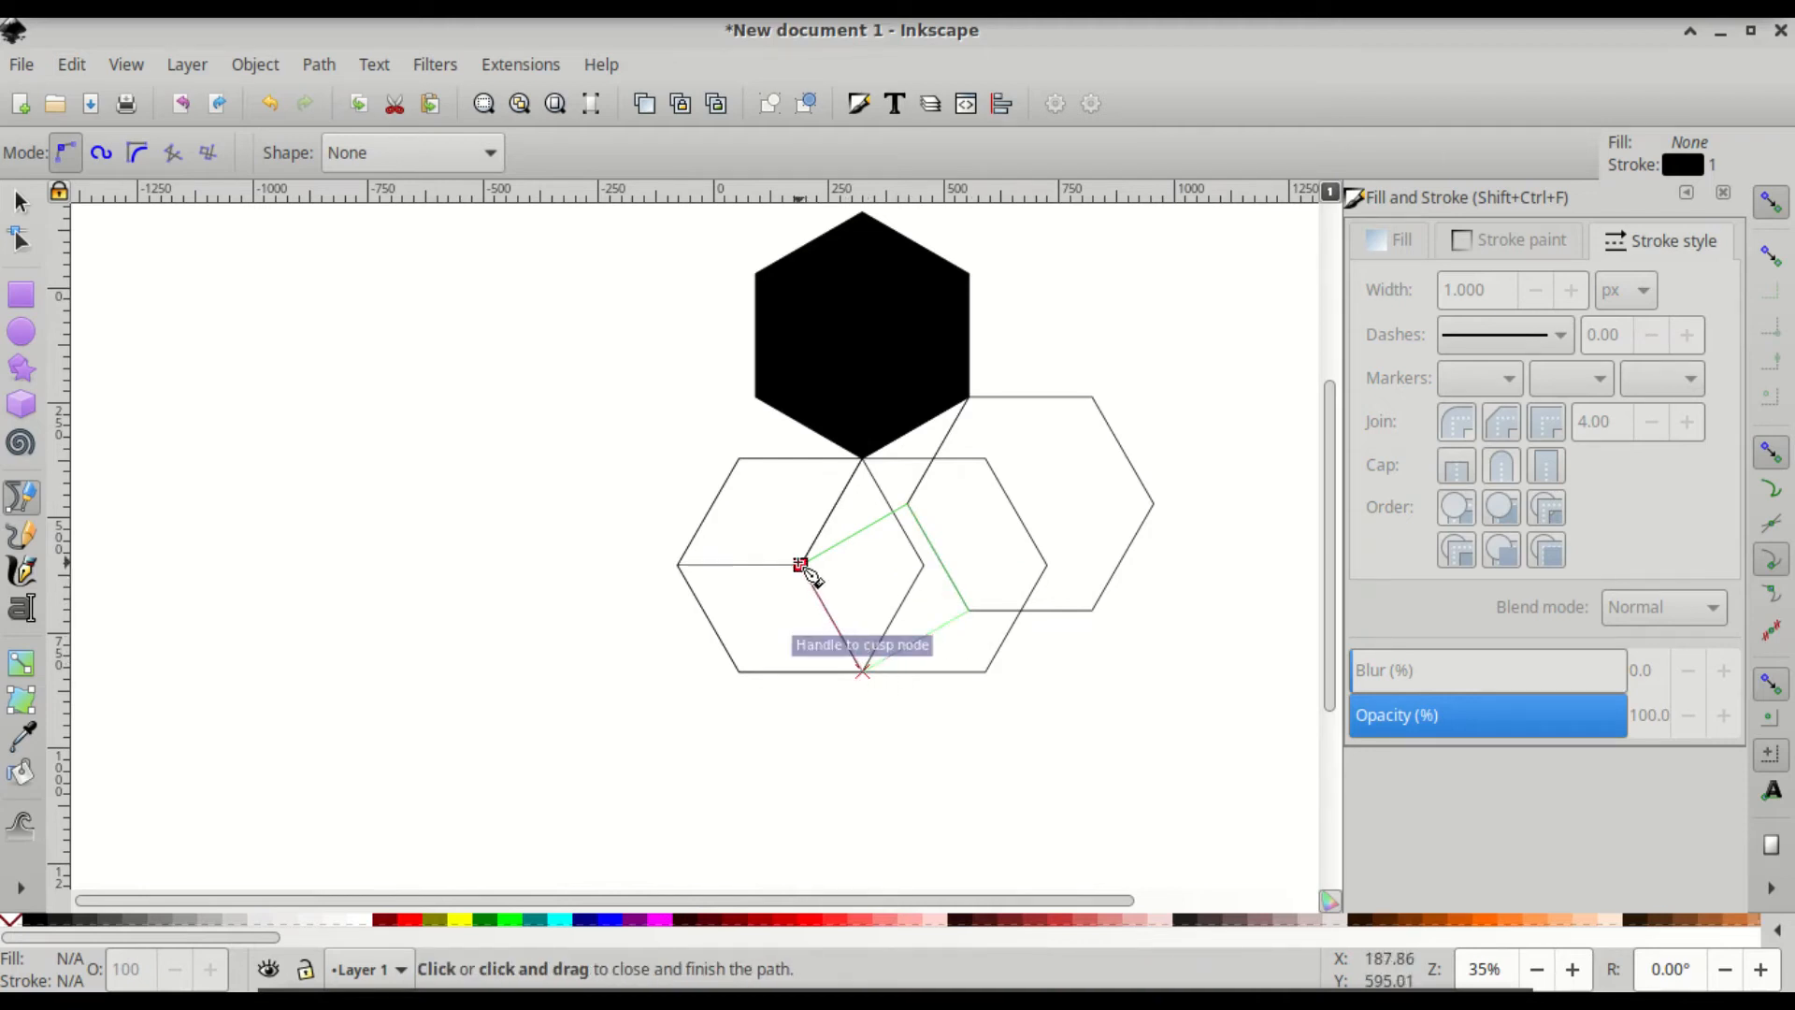
click(800, 565)
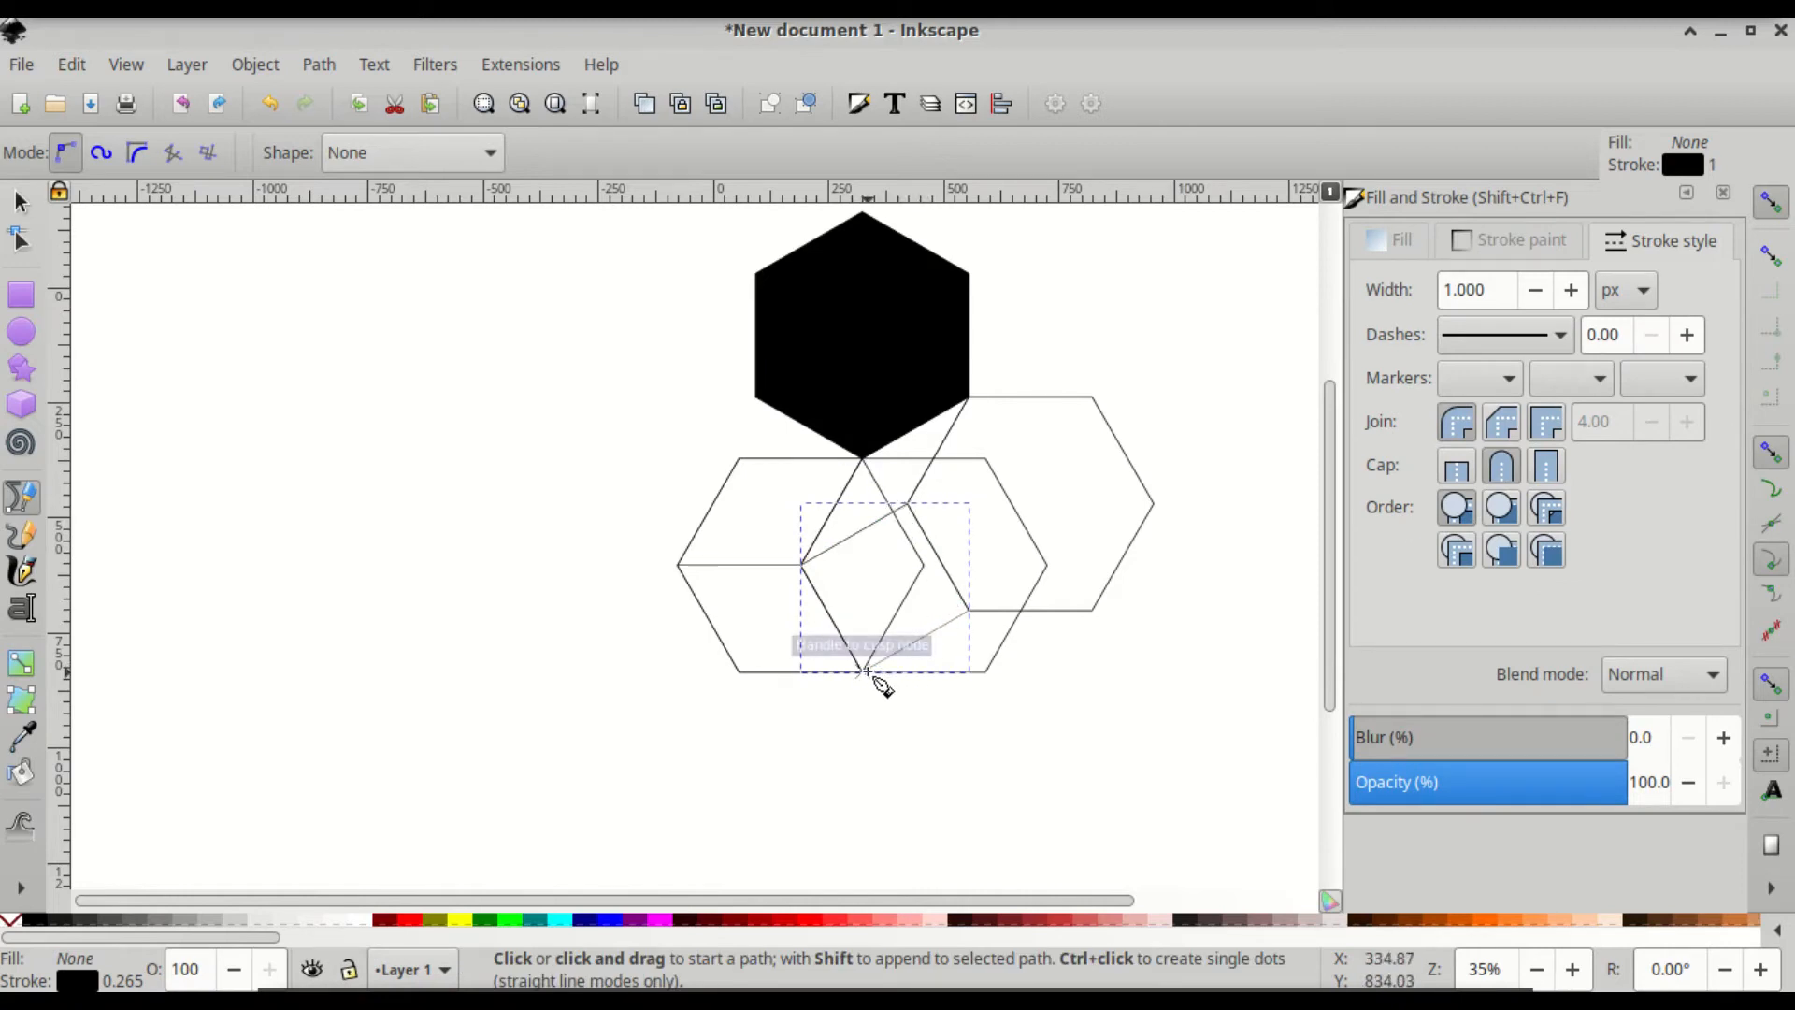
Draw a closed narrow rhombus below the square, joining the bottom edges of the upper-right and middle outline hexagons
click(862, 671)
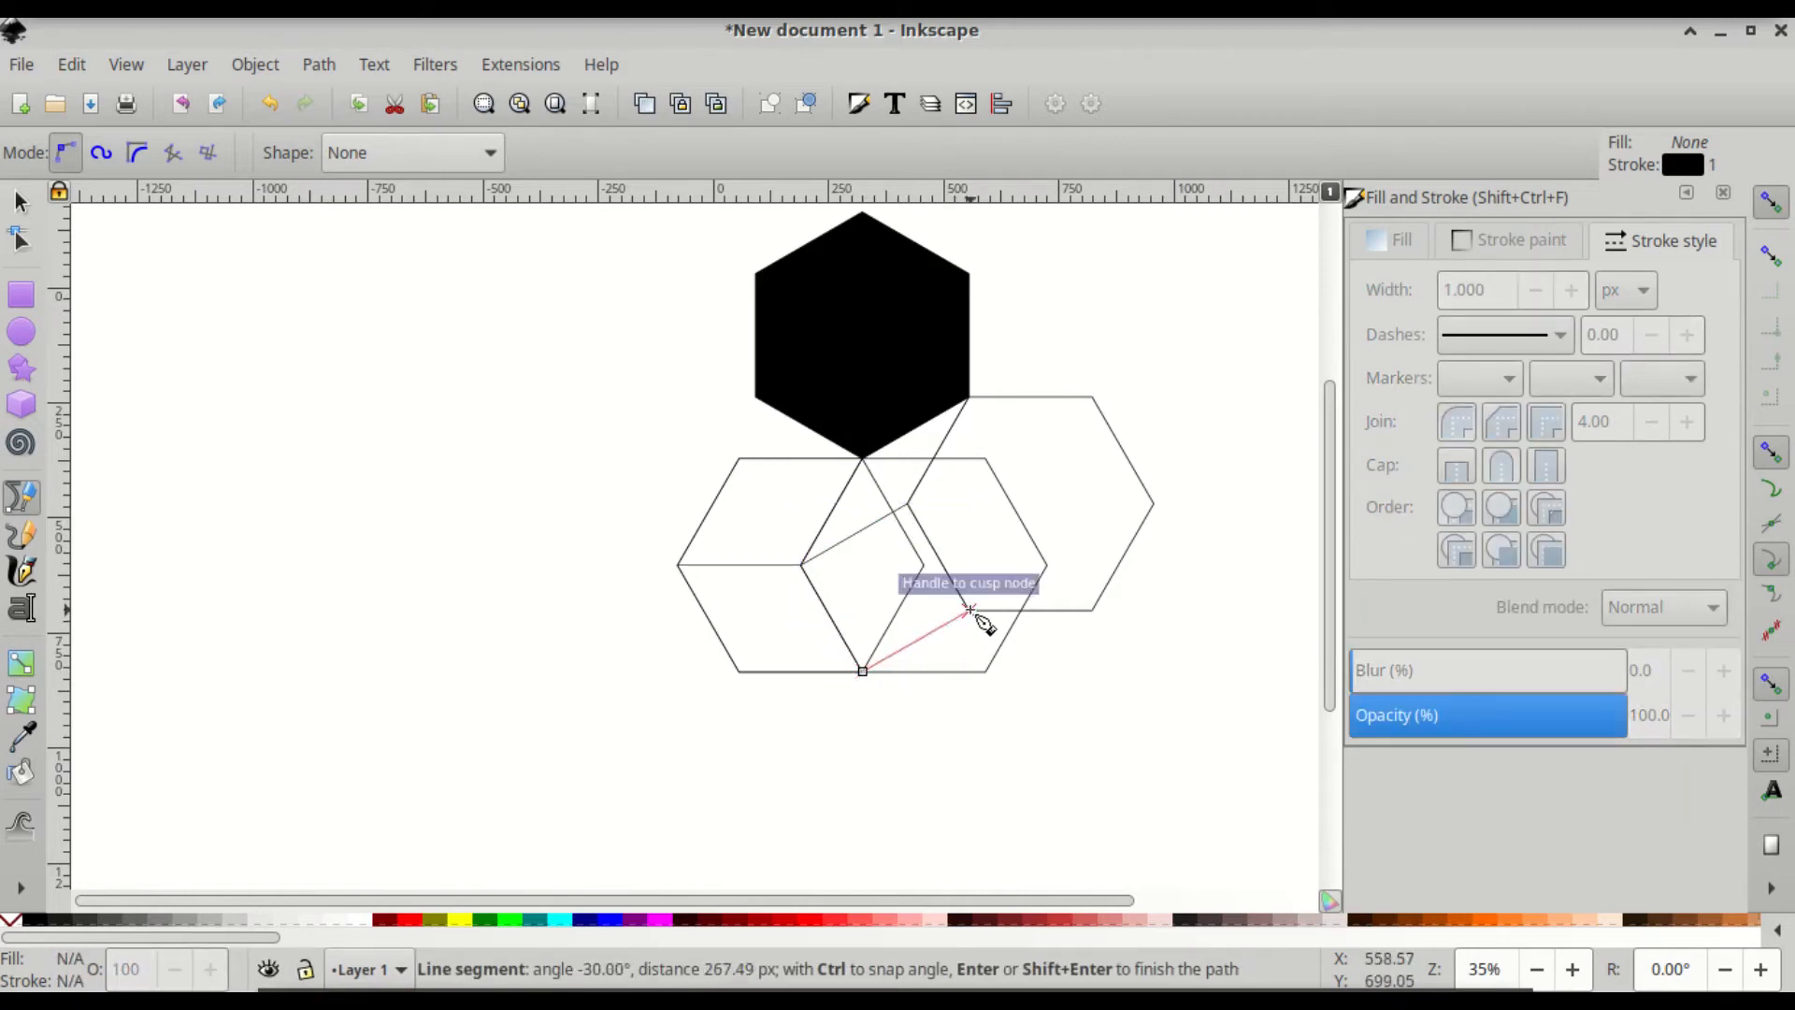
click(968, 611)
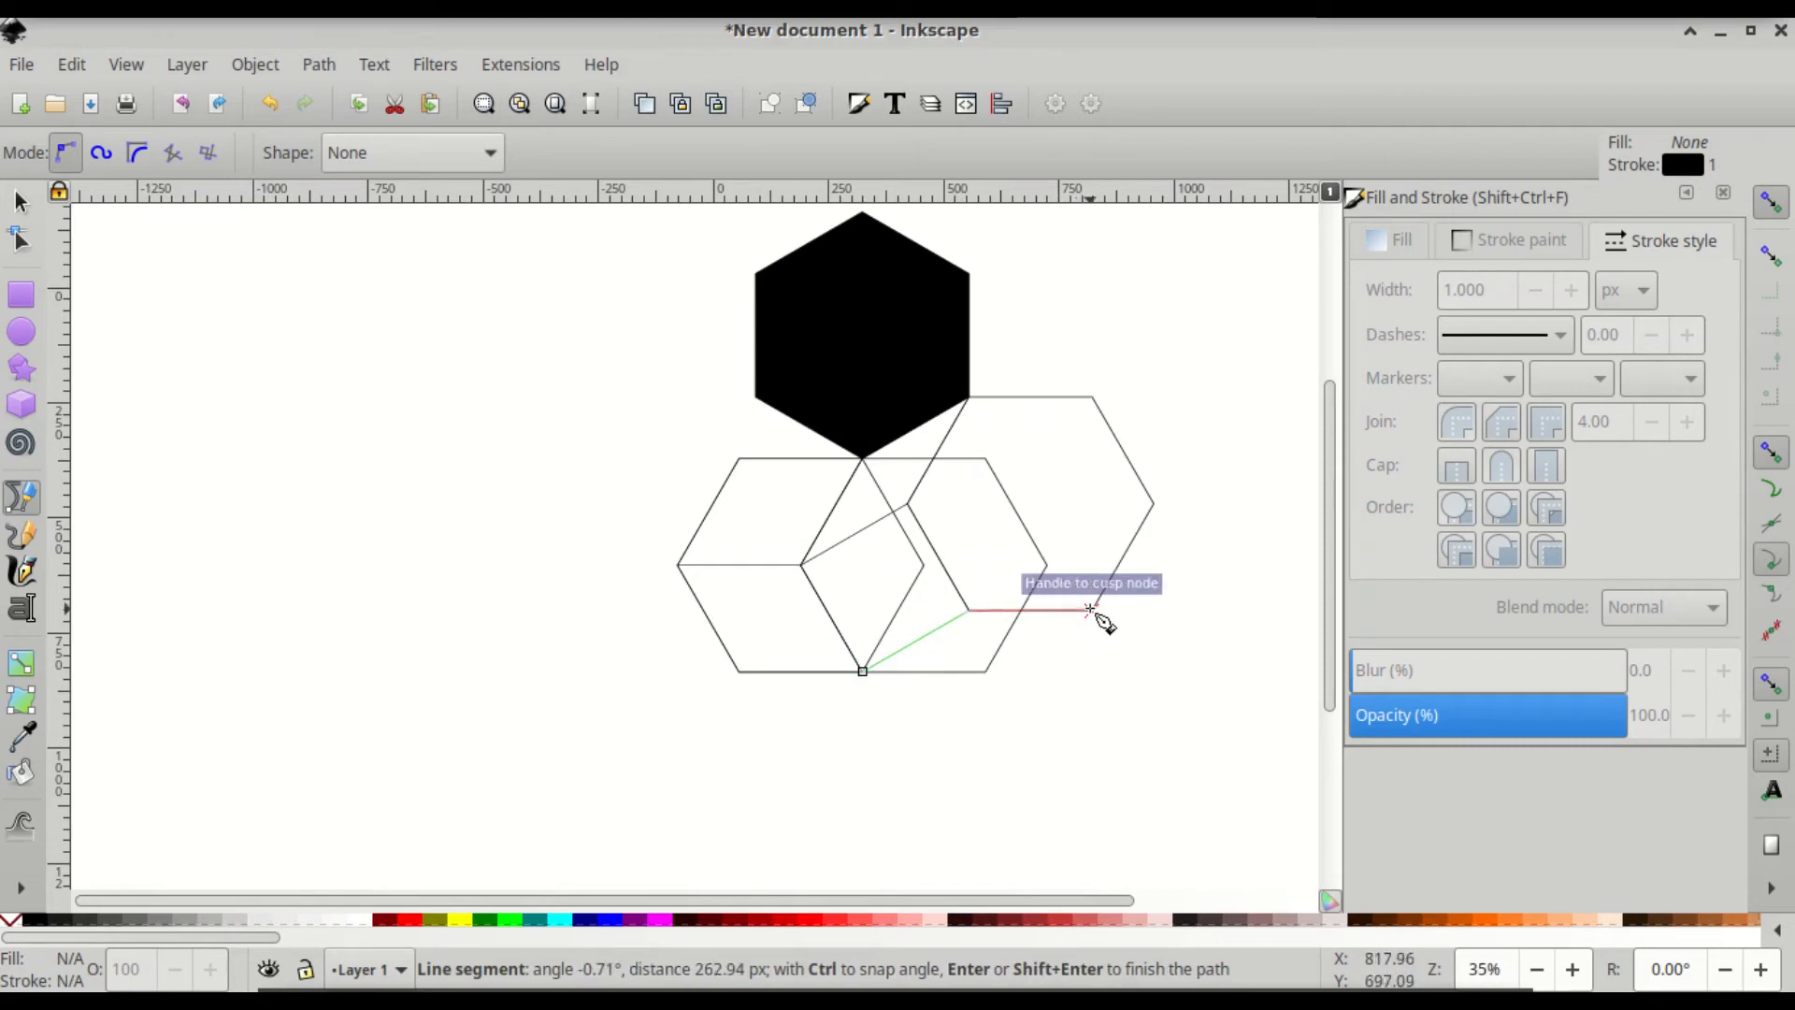
click(1090, 610)
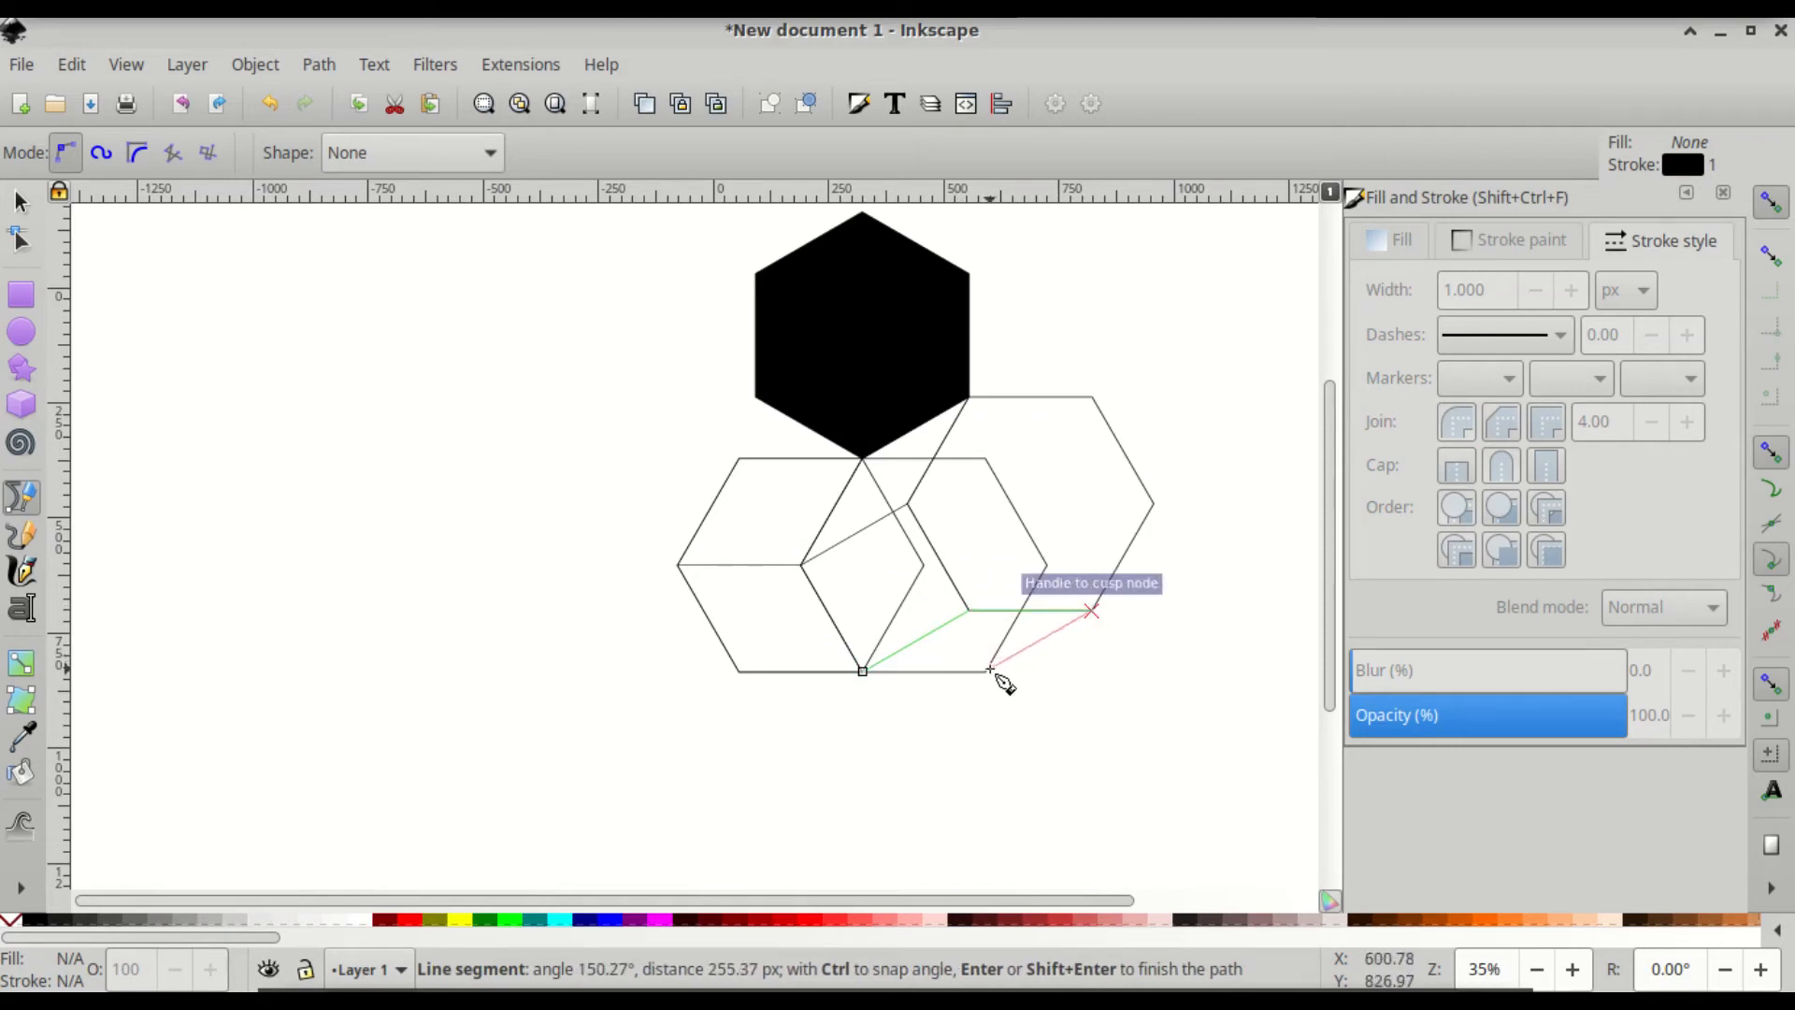
click(987, 671)
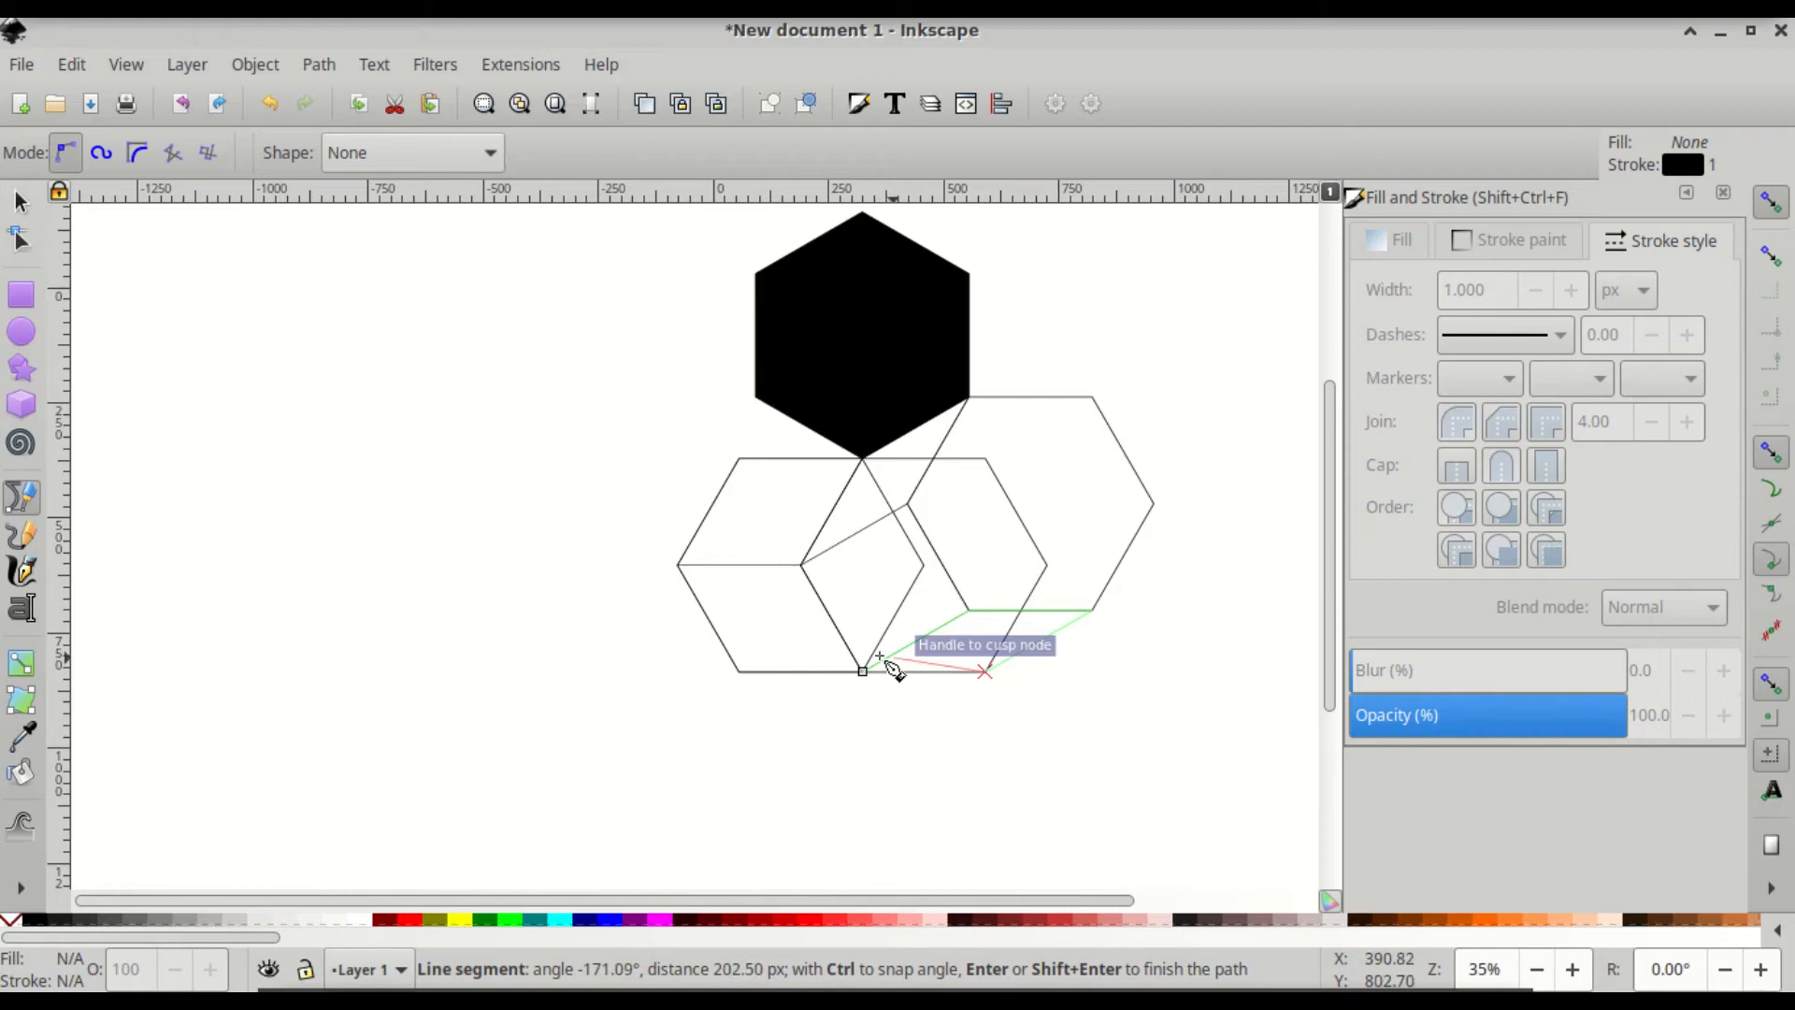
click(862, 672)
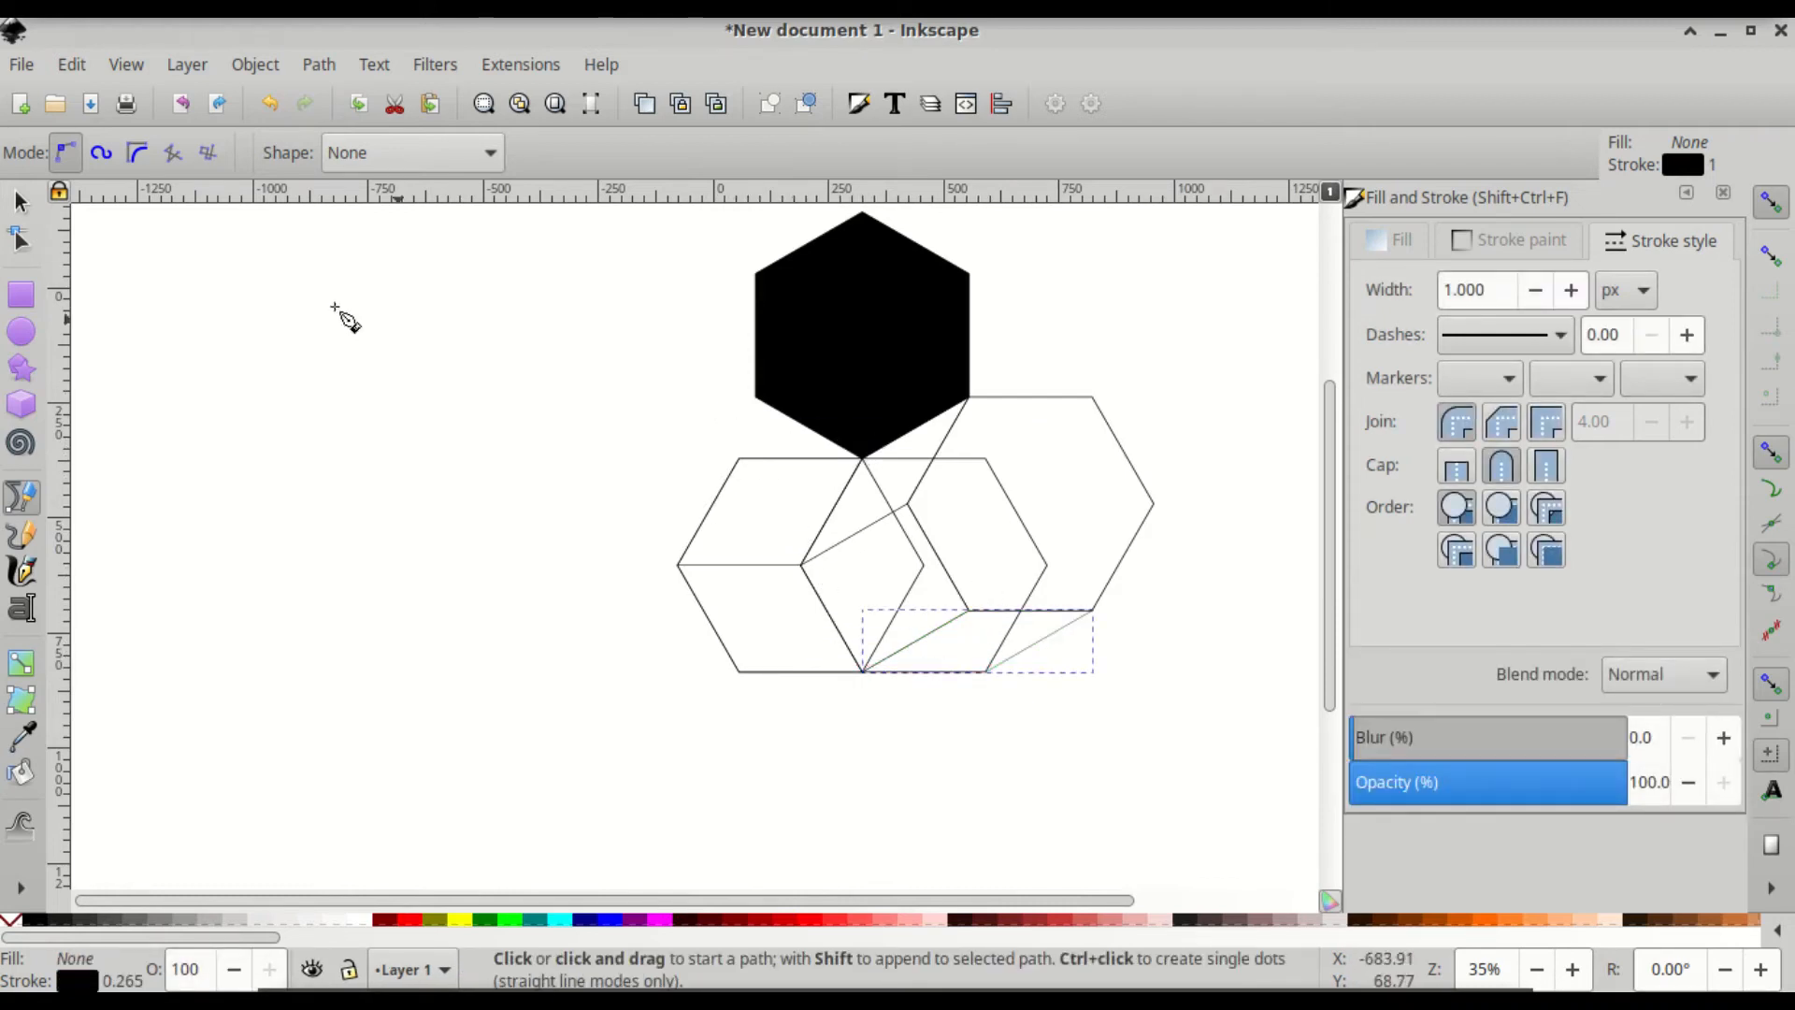
Delete the three outline guide hexagons, keeping the black hexagon and the traced shapes
click(21, 204)
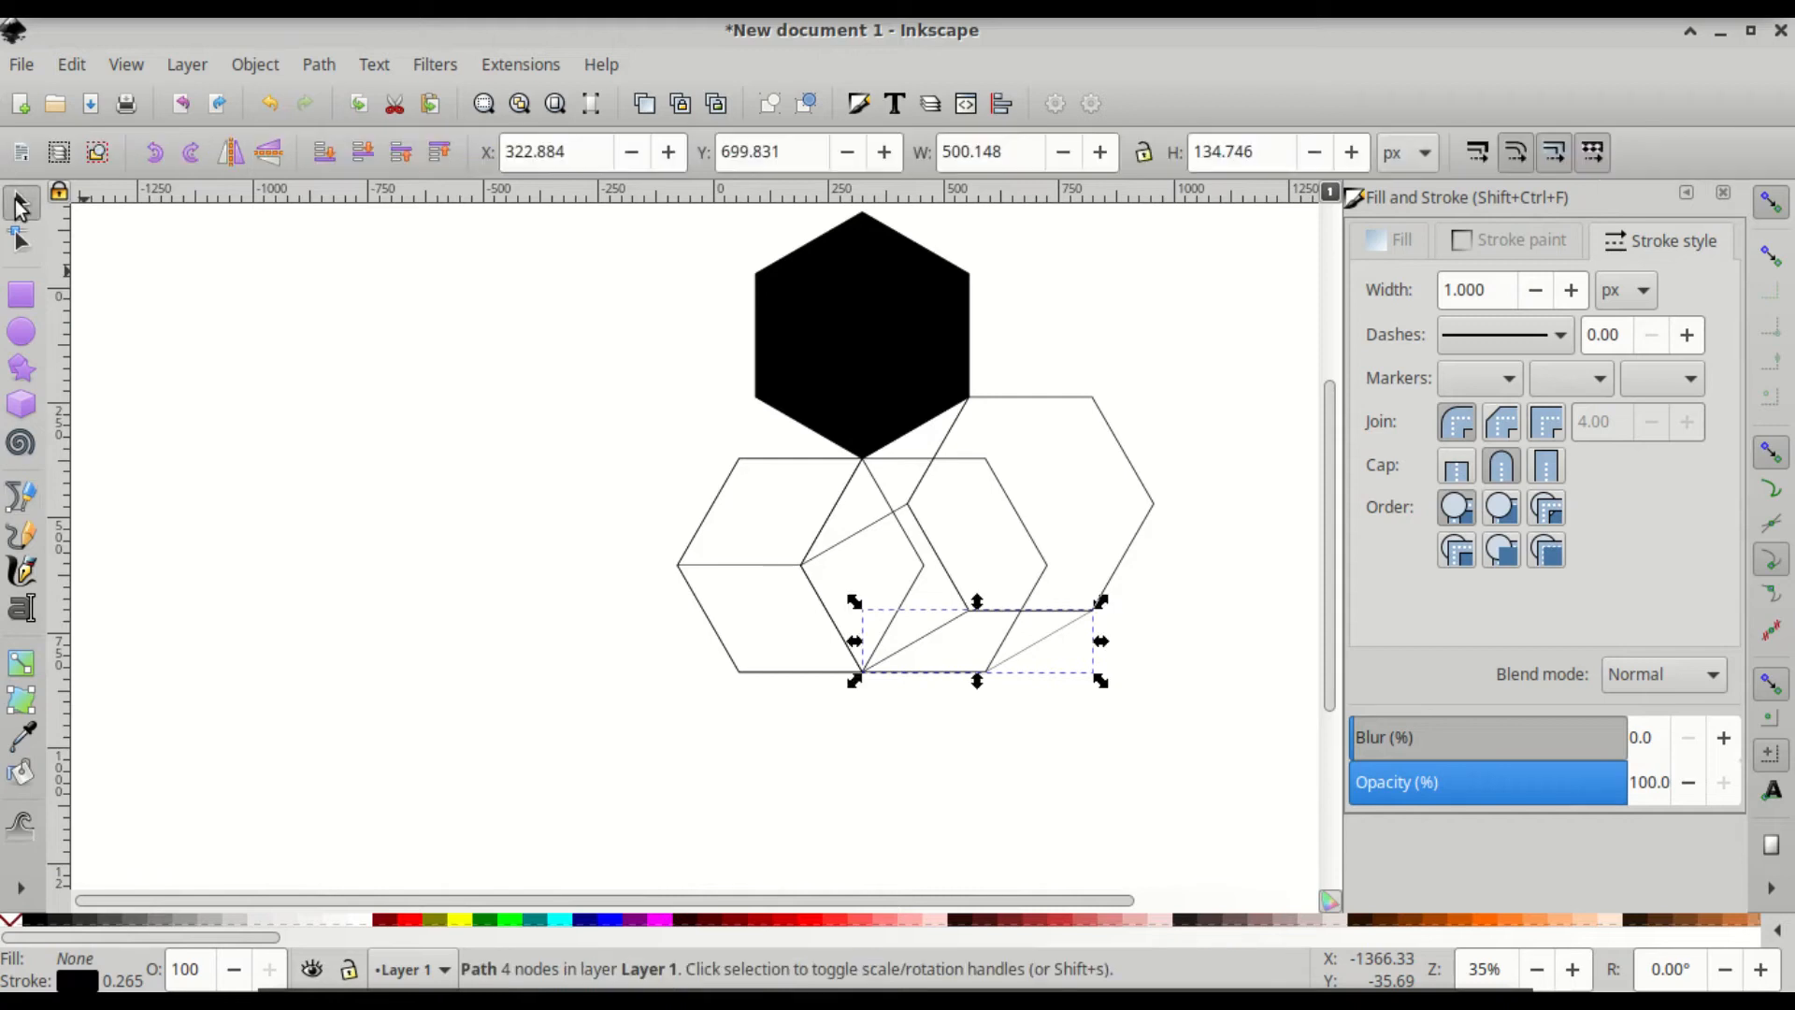
click(1106, 429)
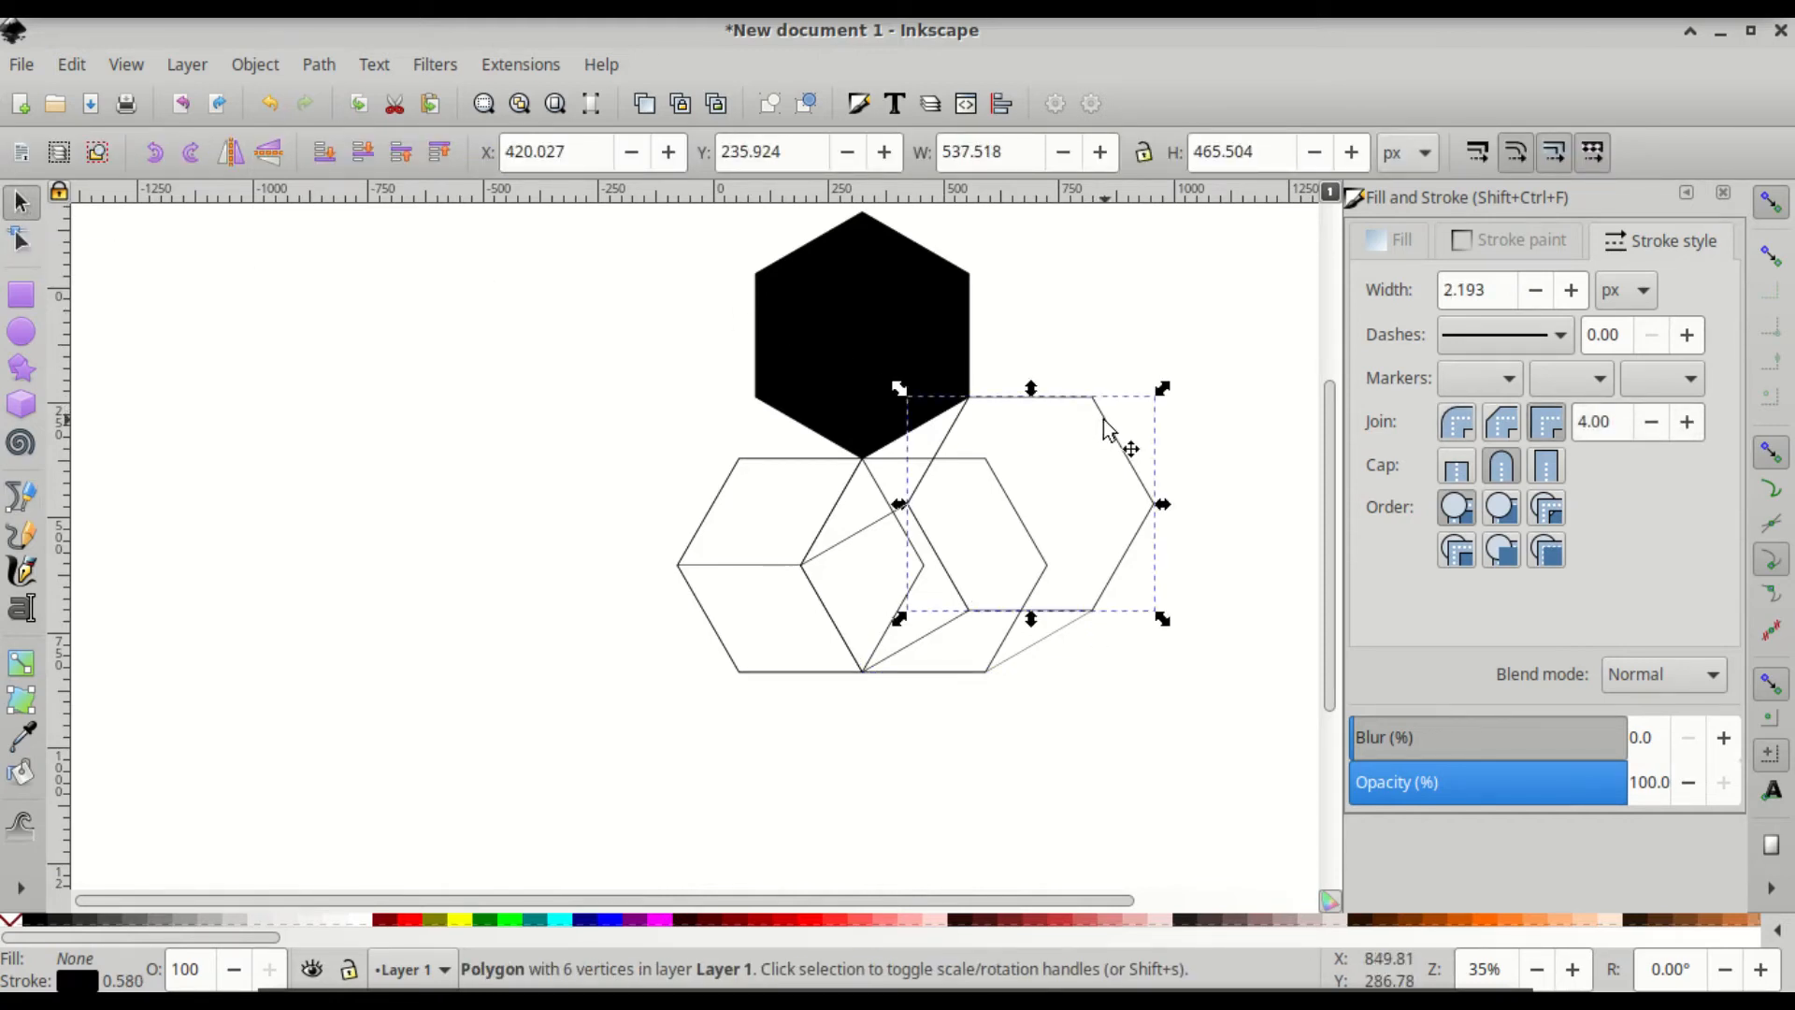
key(Delete)
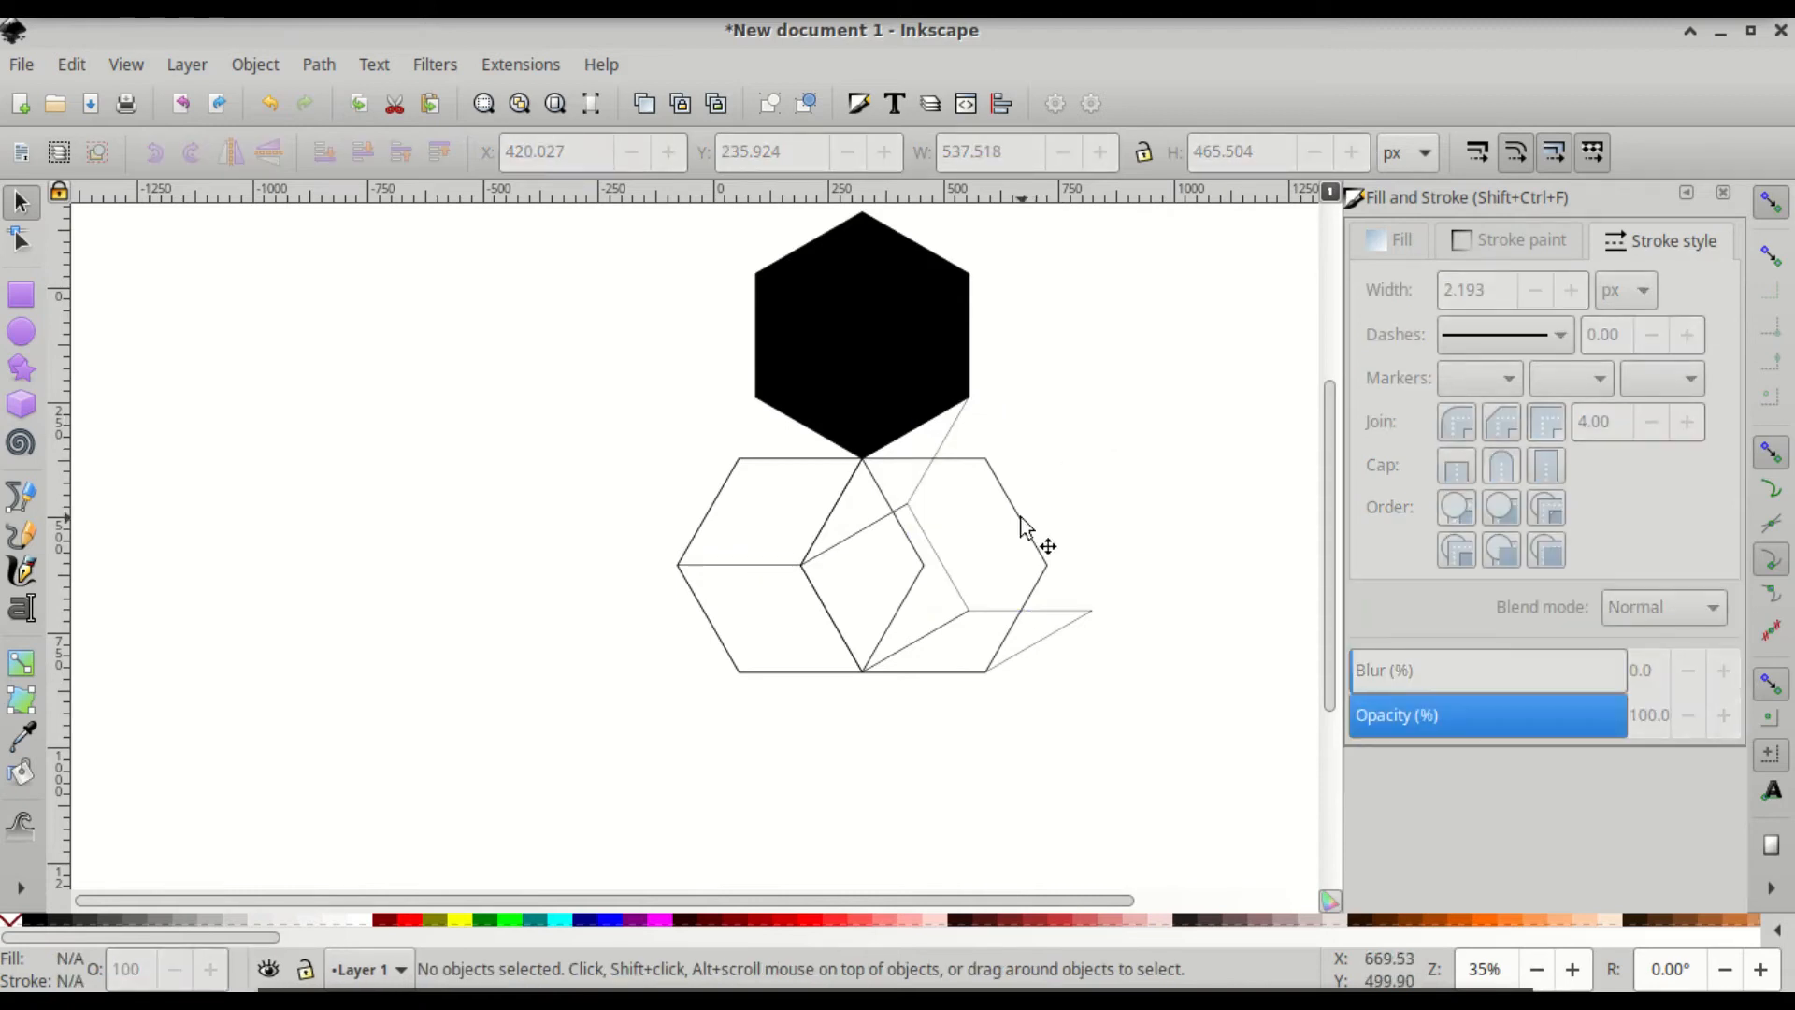
click(1020, 519)
key(Delete)
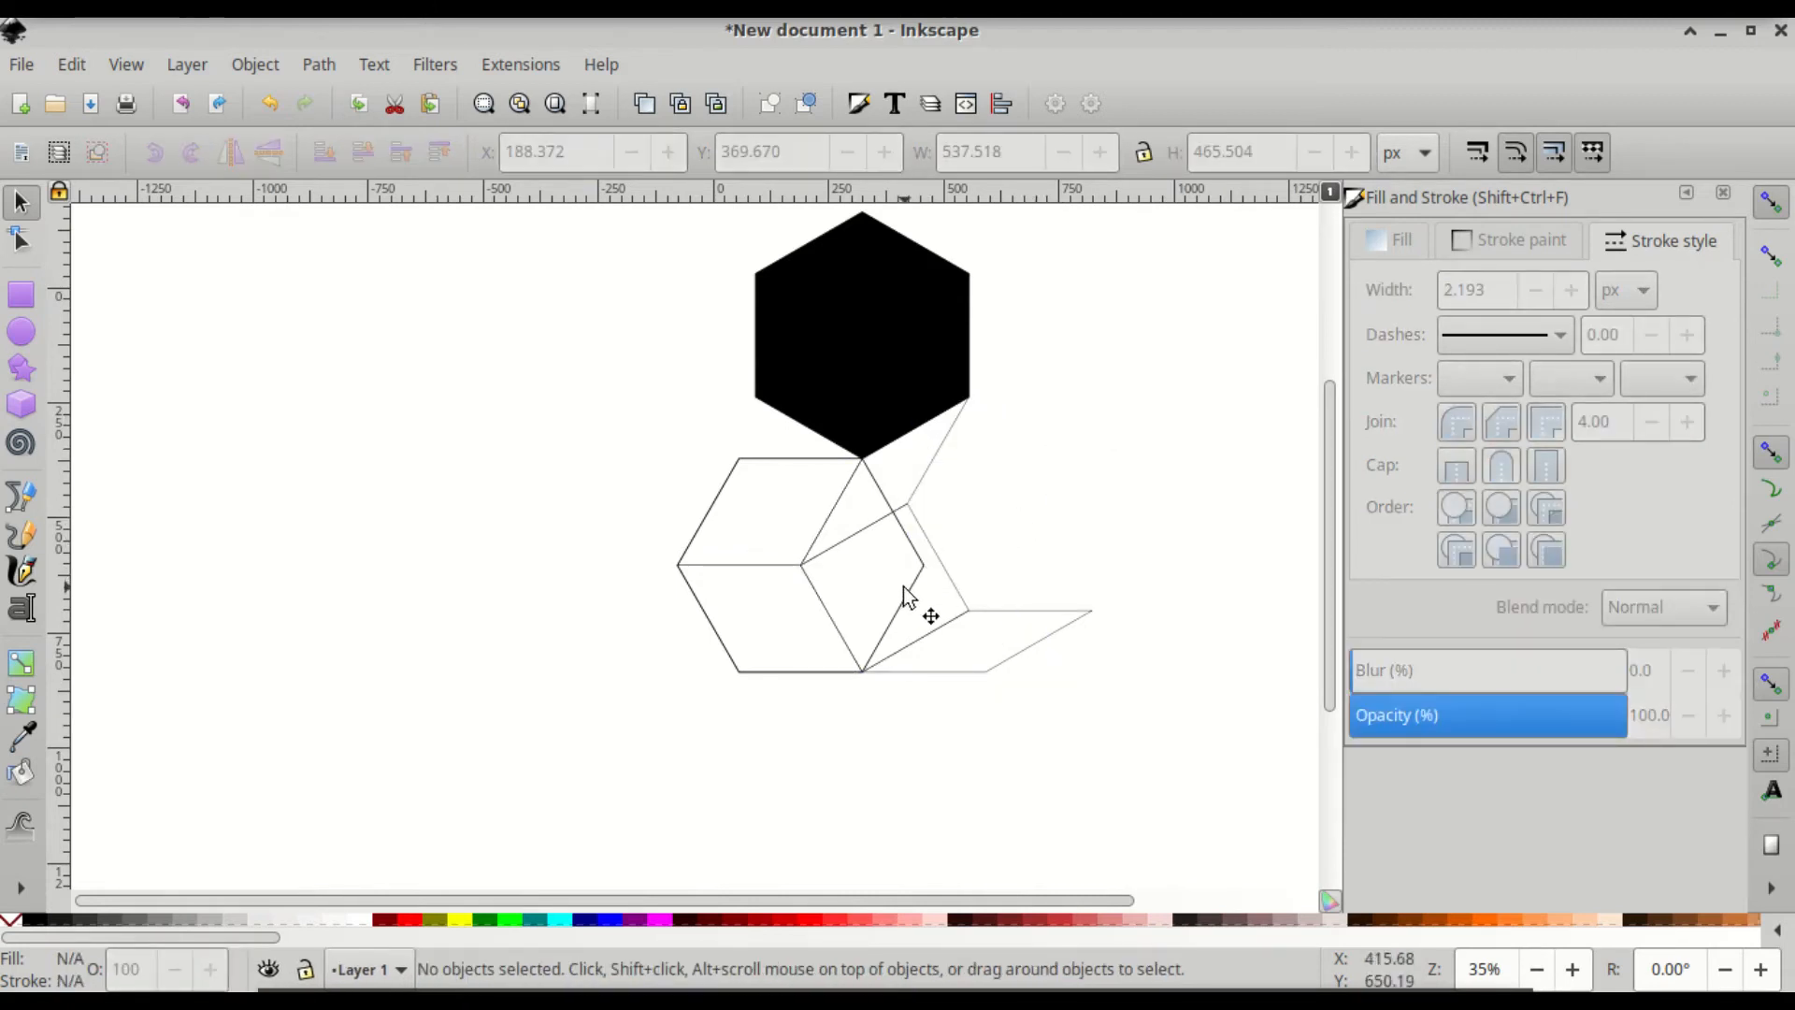
click(912, 601)
key(Delete)
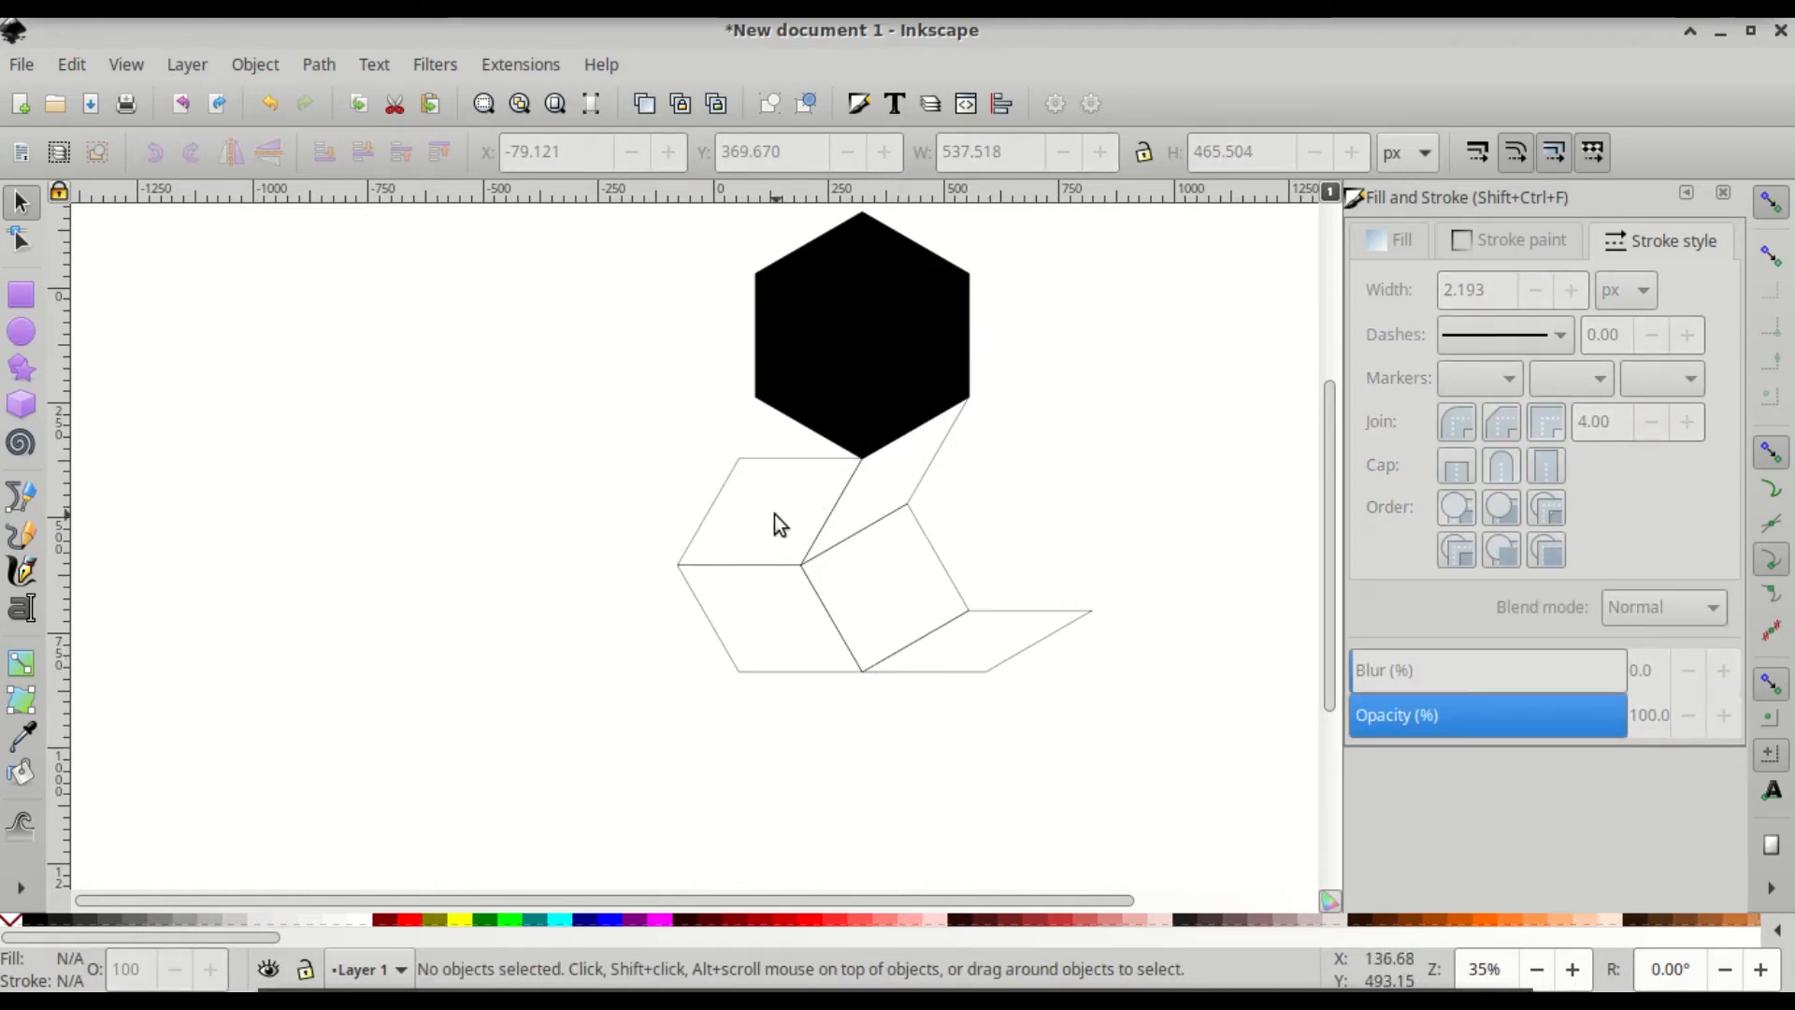
Select the five traced shapes together and set their stroke width to 3.300 px
mouse_move(1169, 742)
mouse_down()
mouse_move(986, 692)
mouse_move(785, 518)
mouse_move(581, 406)
mouse_move(527, 353)
mouse_up()
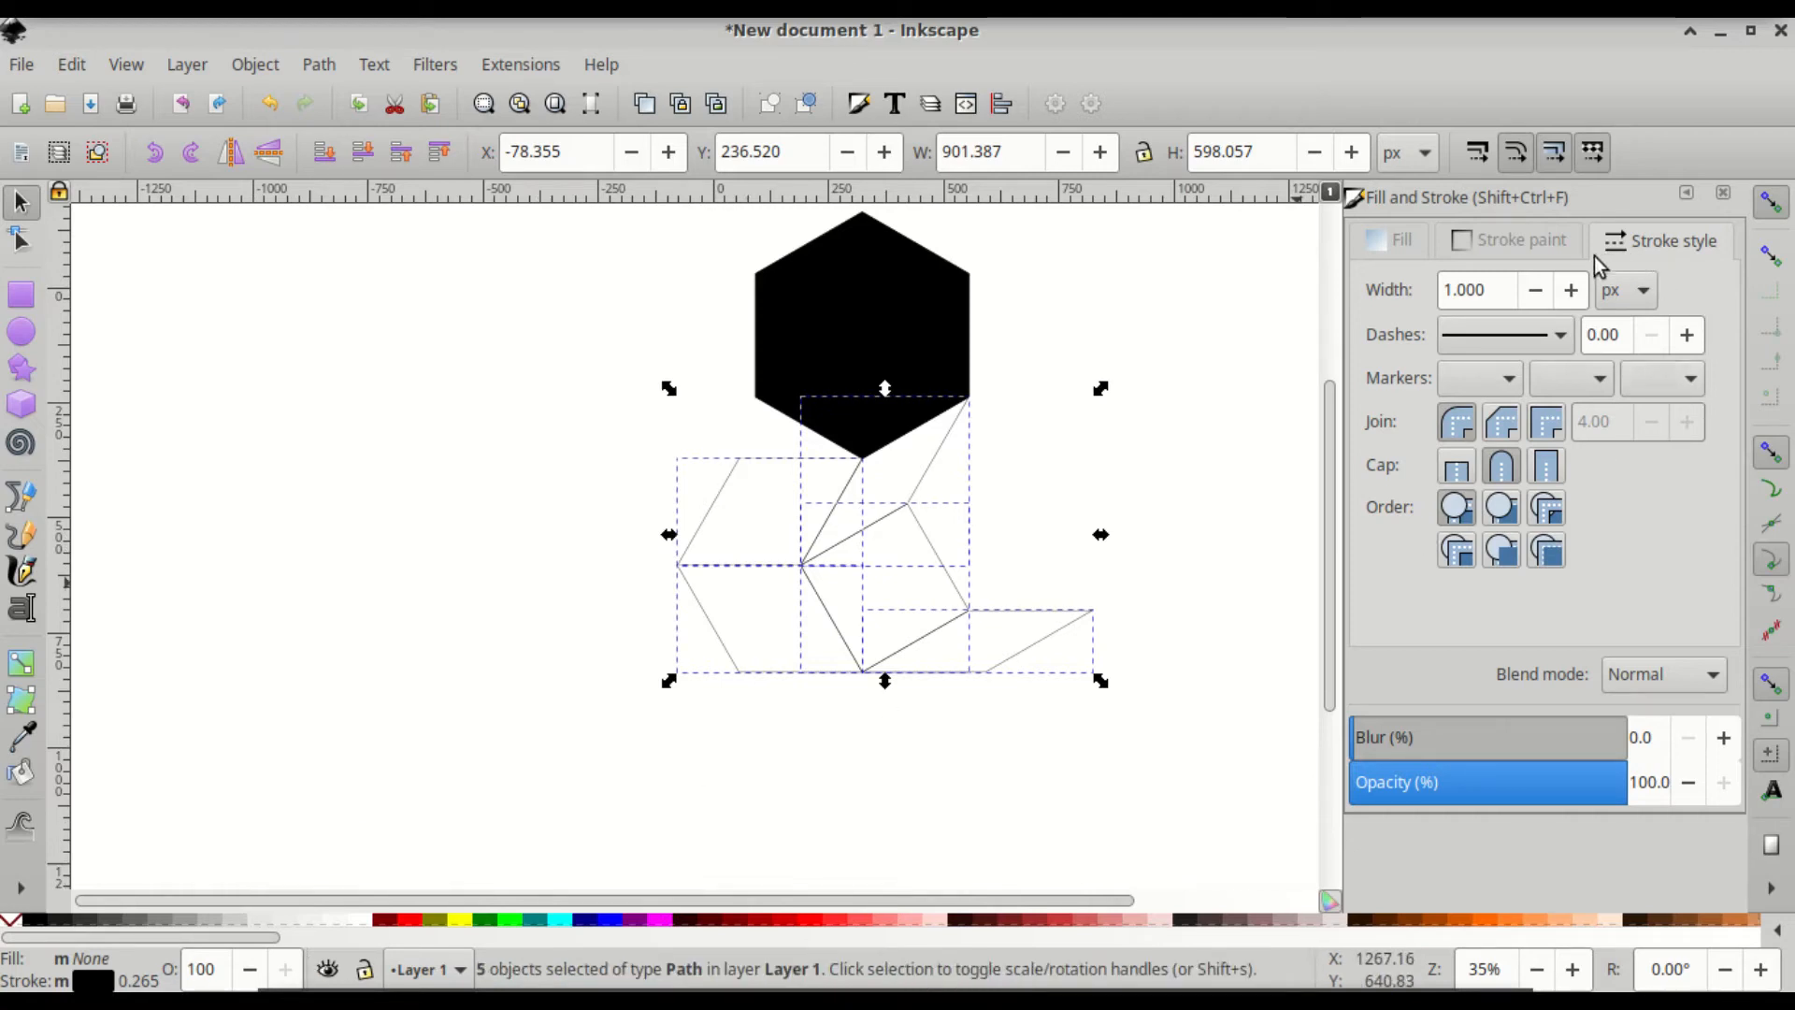
click(1572, 290)
click(1573, 290)
click(1573, 290)
click(1573, 290)
click(1573, 290)
click(1572, 289)
click(1572, 290)
click(1573, 290)
click(1572, 290)
click(1573, 290)
click(1573, 289)
click(1573, 290)
click(1573, 289)
click(1573, 290)
click(1572, 290)
click(1573, 289)
click(1573, 289)
click(1572, 290)
click(1572, 290)
click(1573, 289)
click(1572, 290)
click(1573, 290)
click(1572, 290)
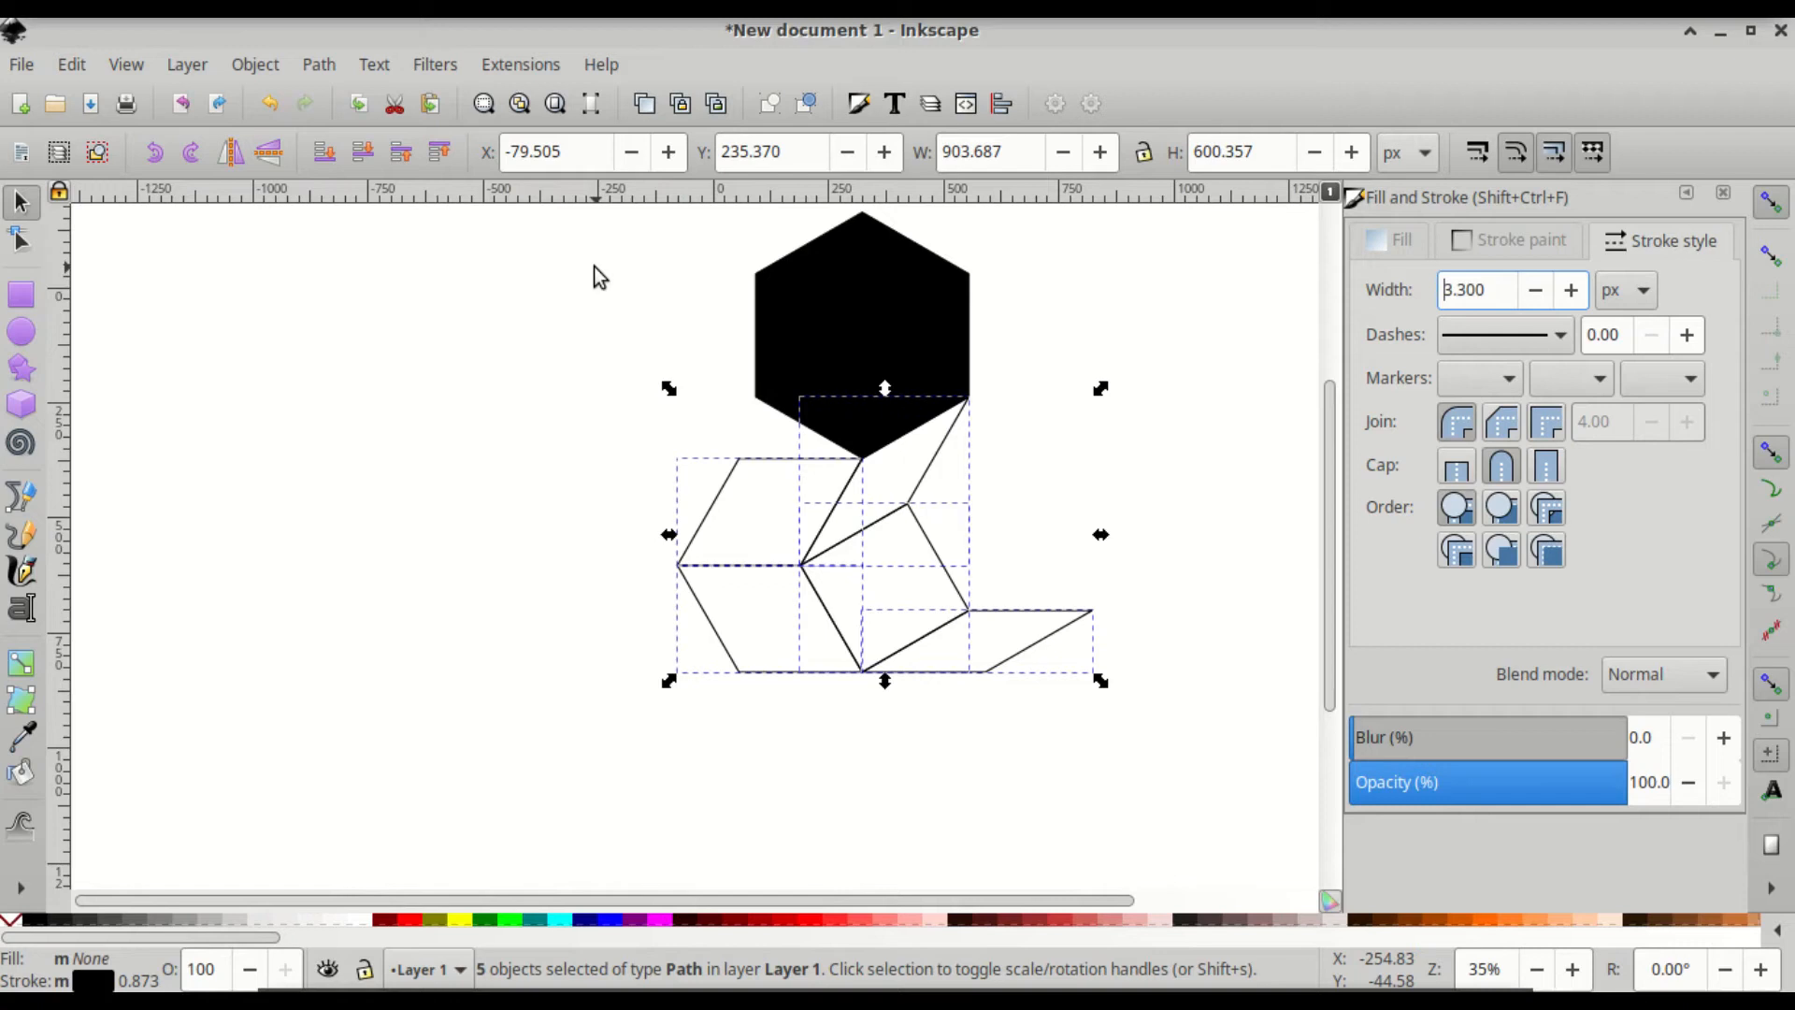
Group the five traced shapes and apply the Rotate copies path effect to the group
key(ctrl+g)
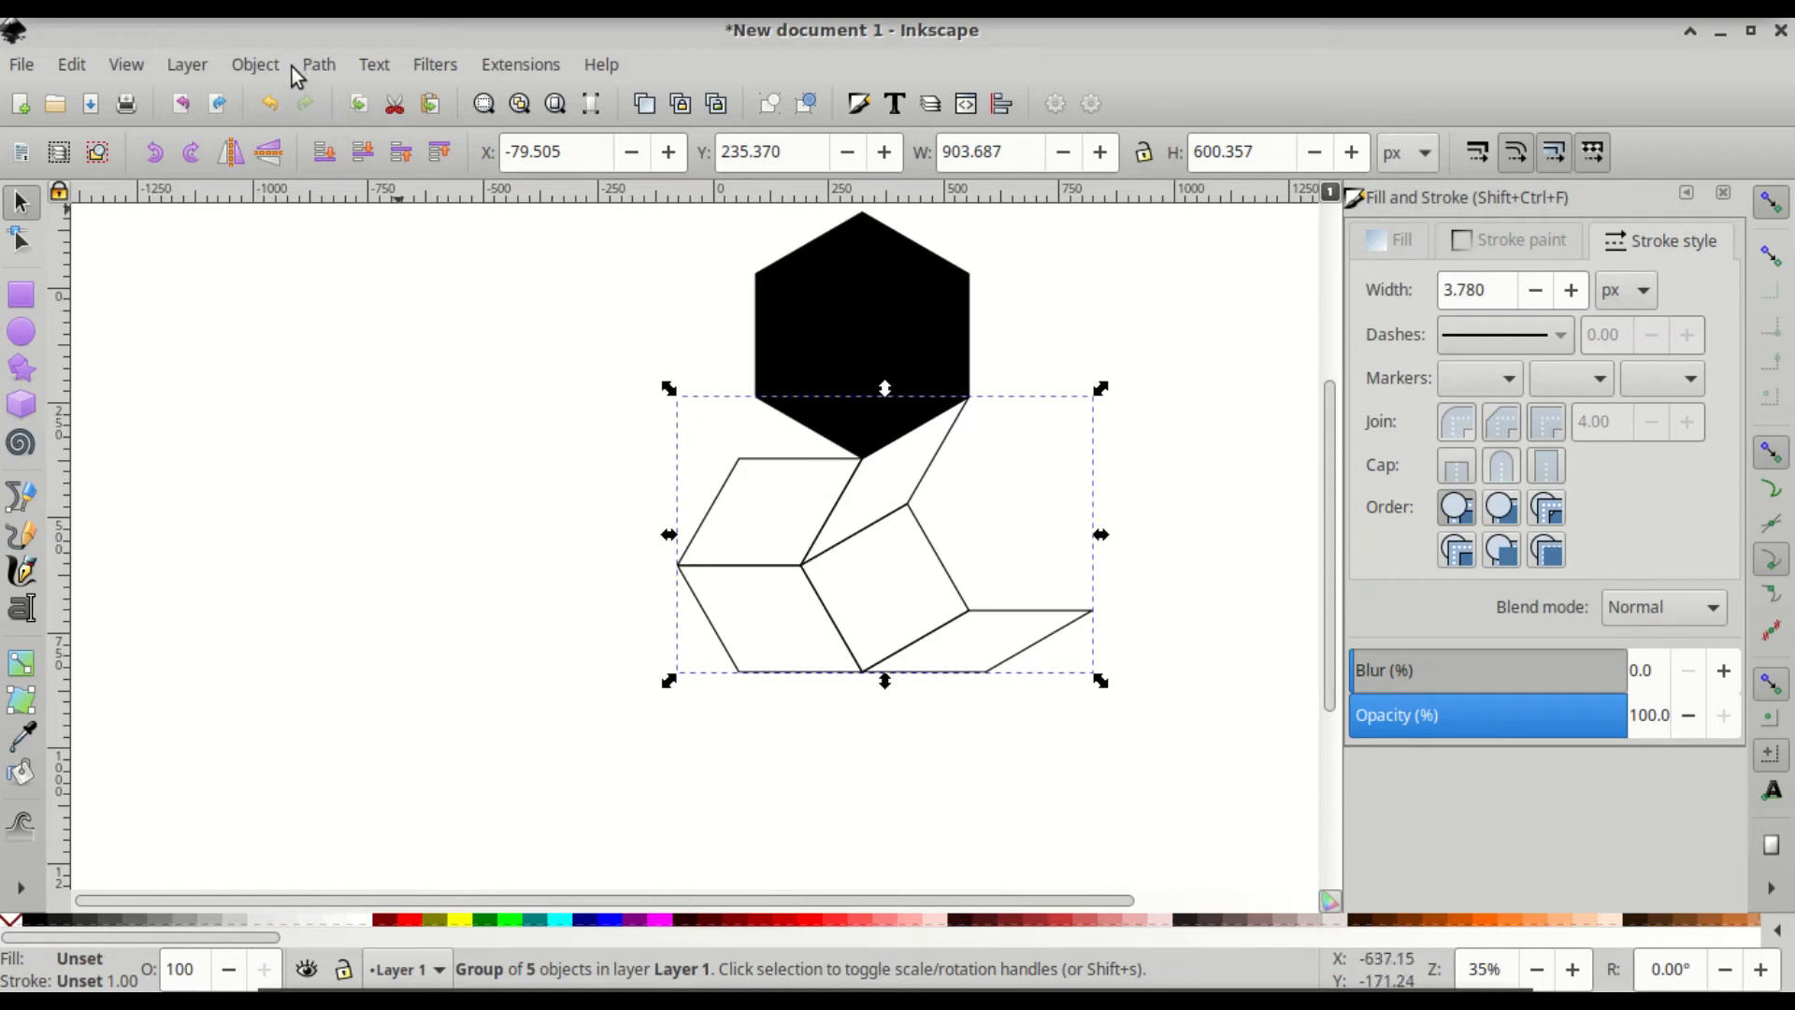
click(318, 65)
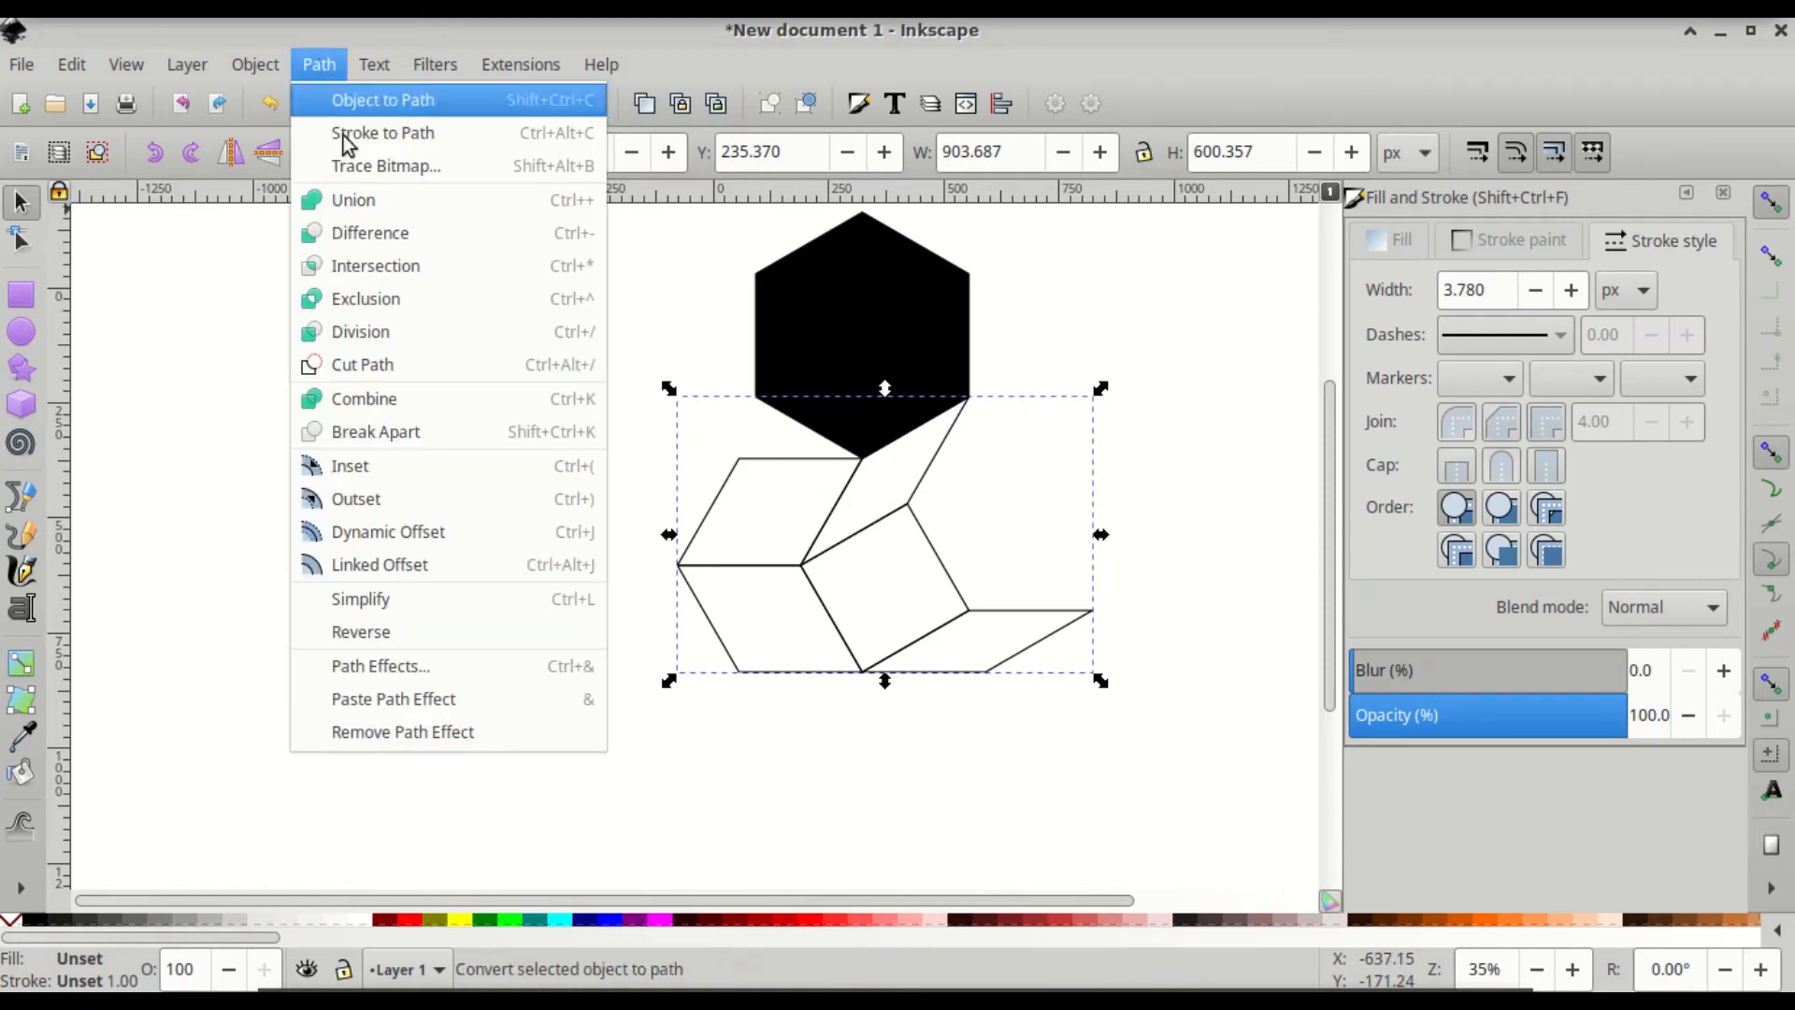
click(460, 670)
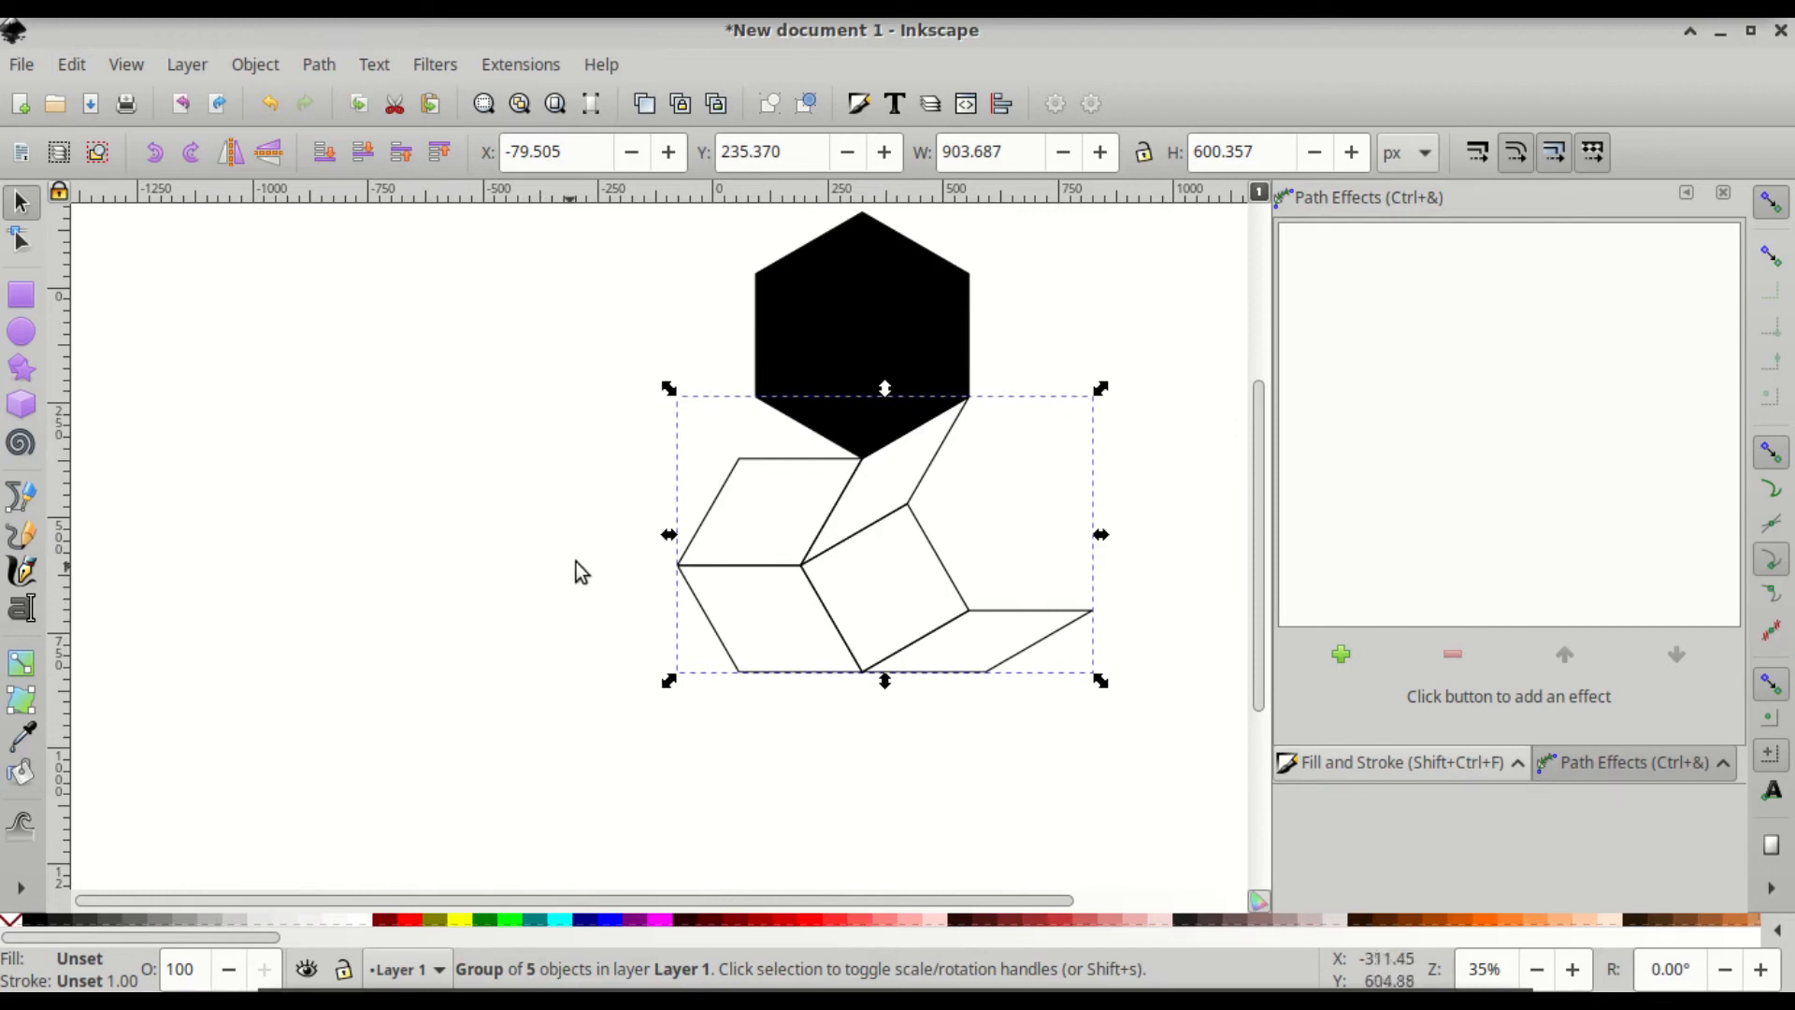
click(1350, 664)
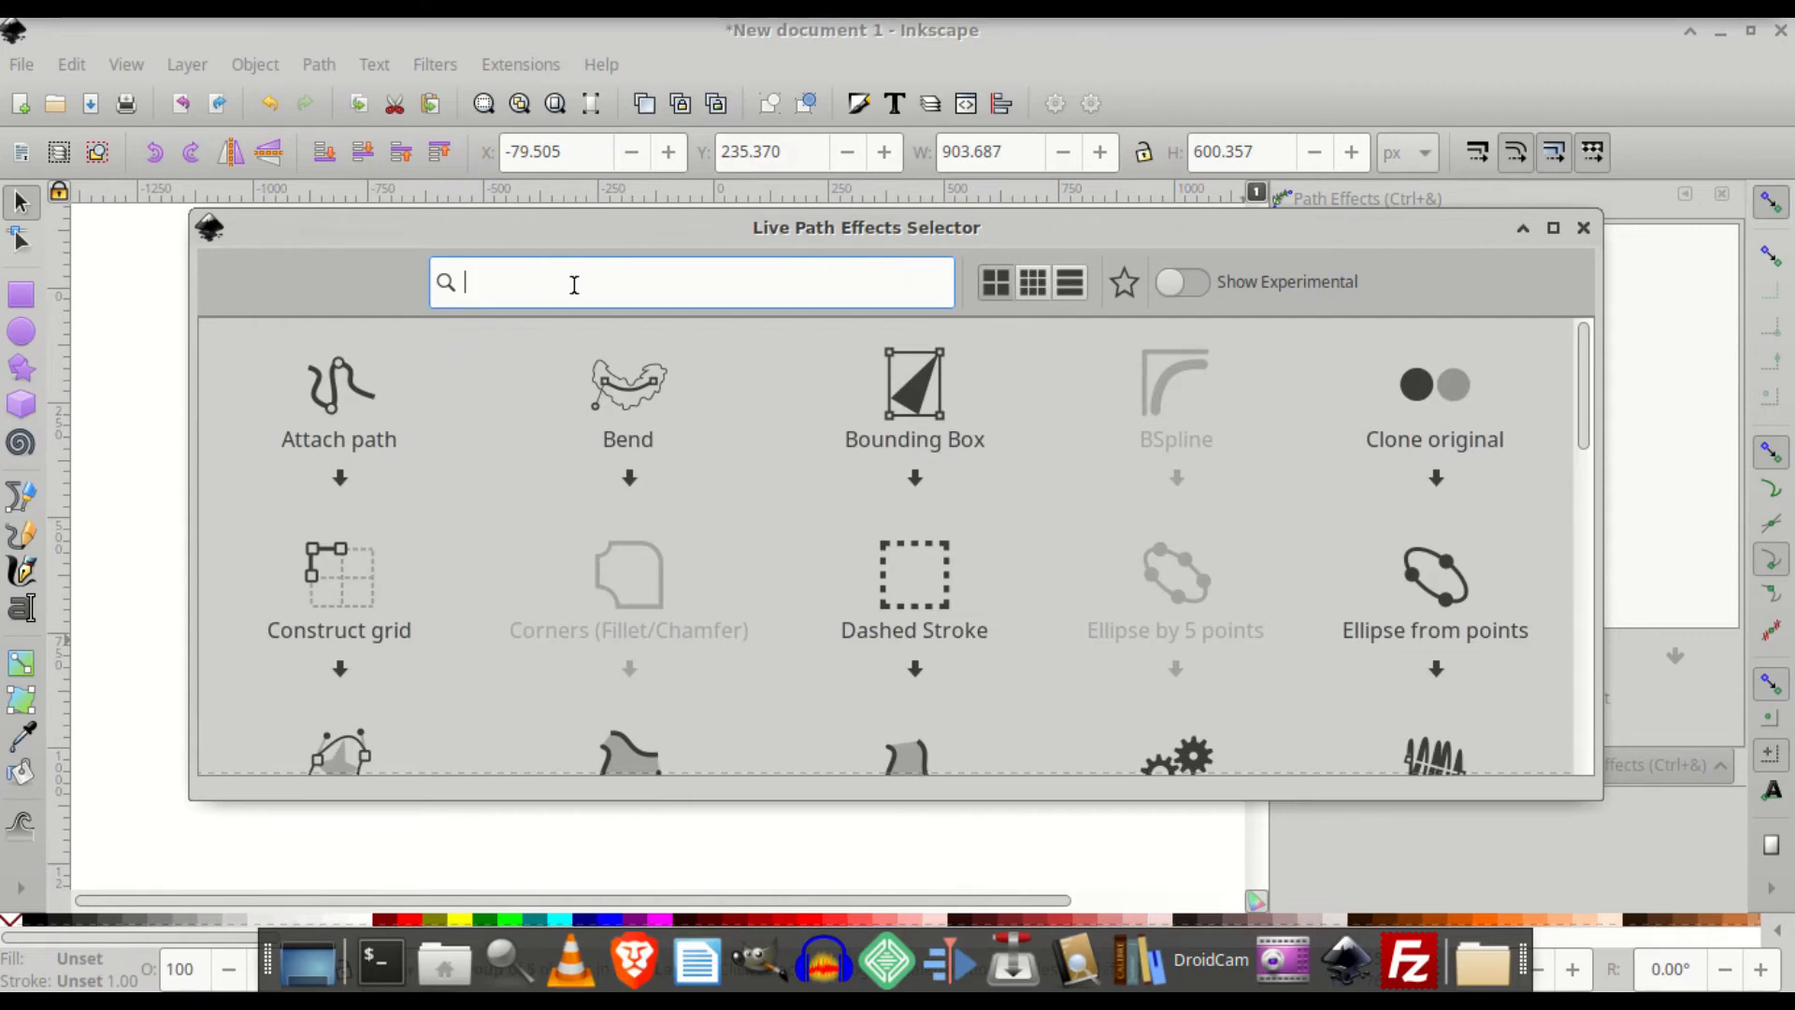
text(rota)
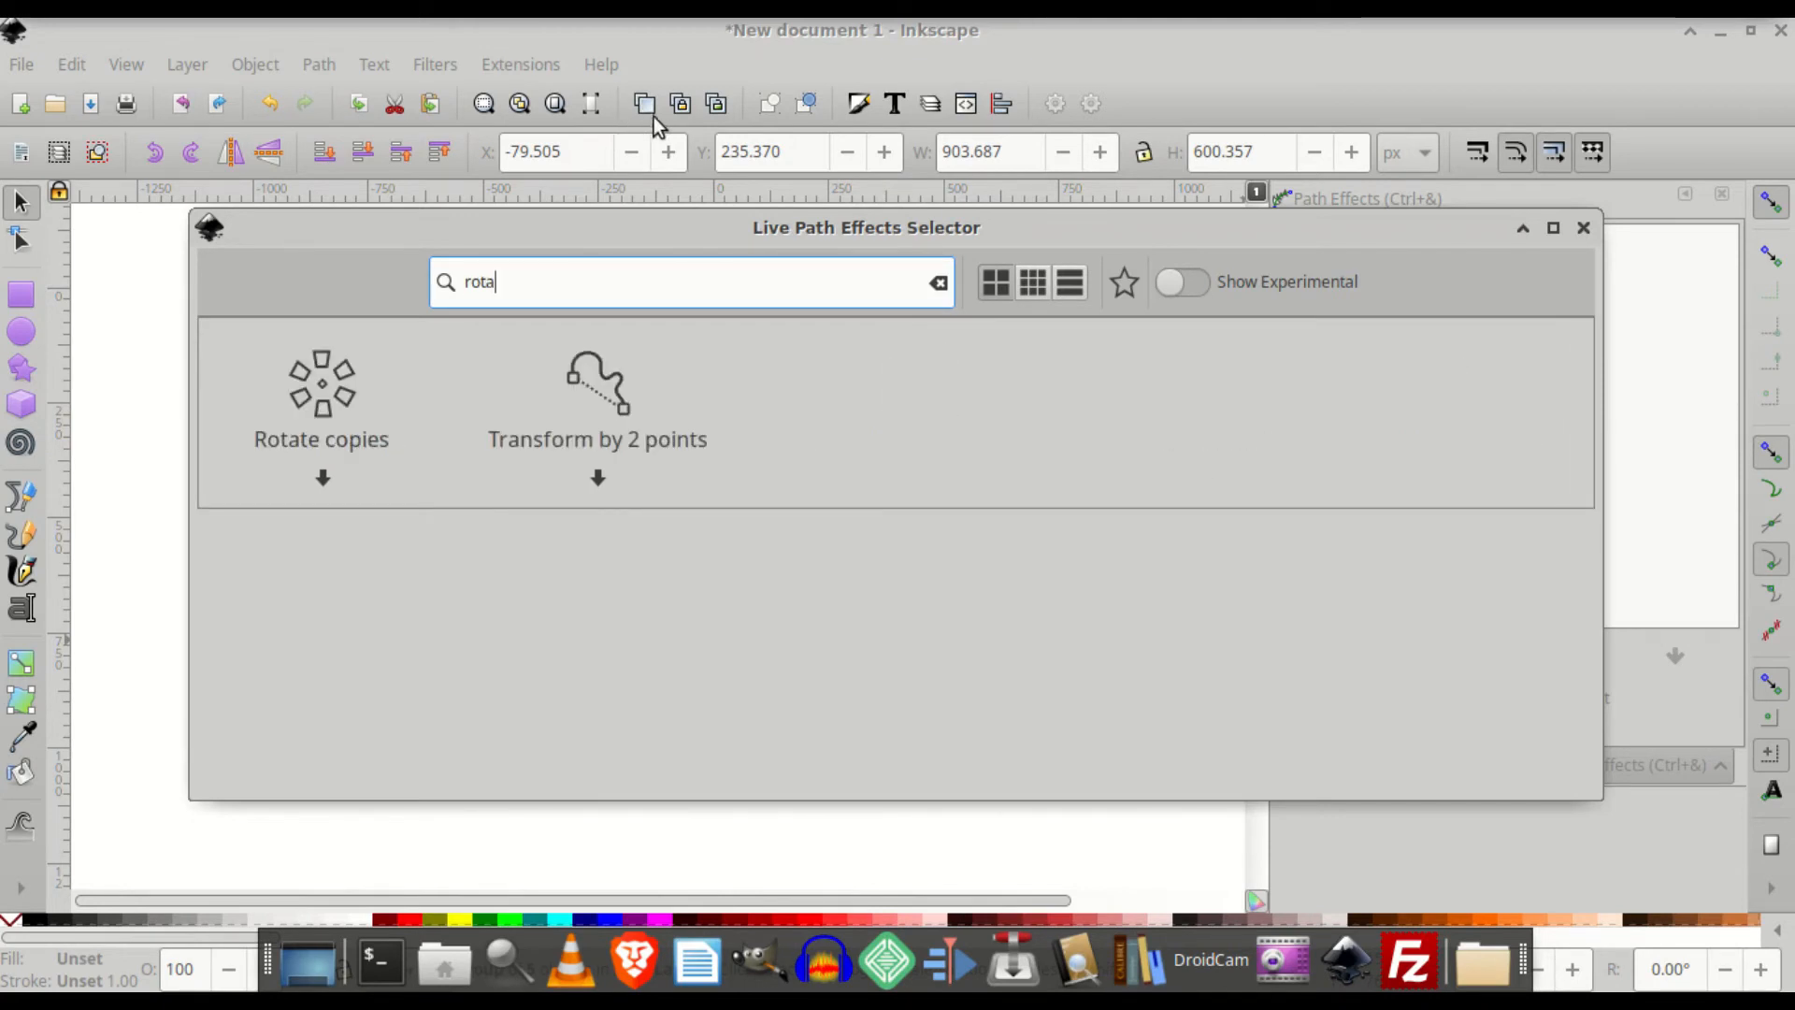
double_click(311, 383)
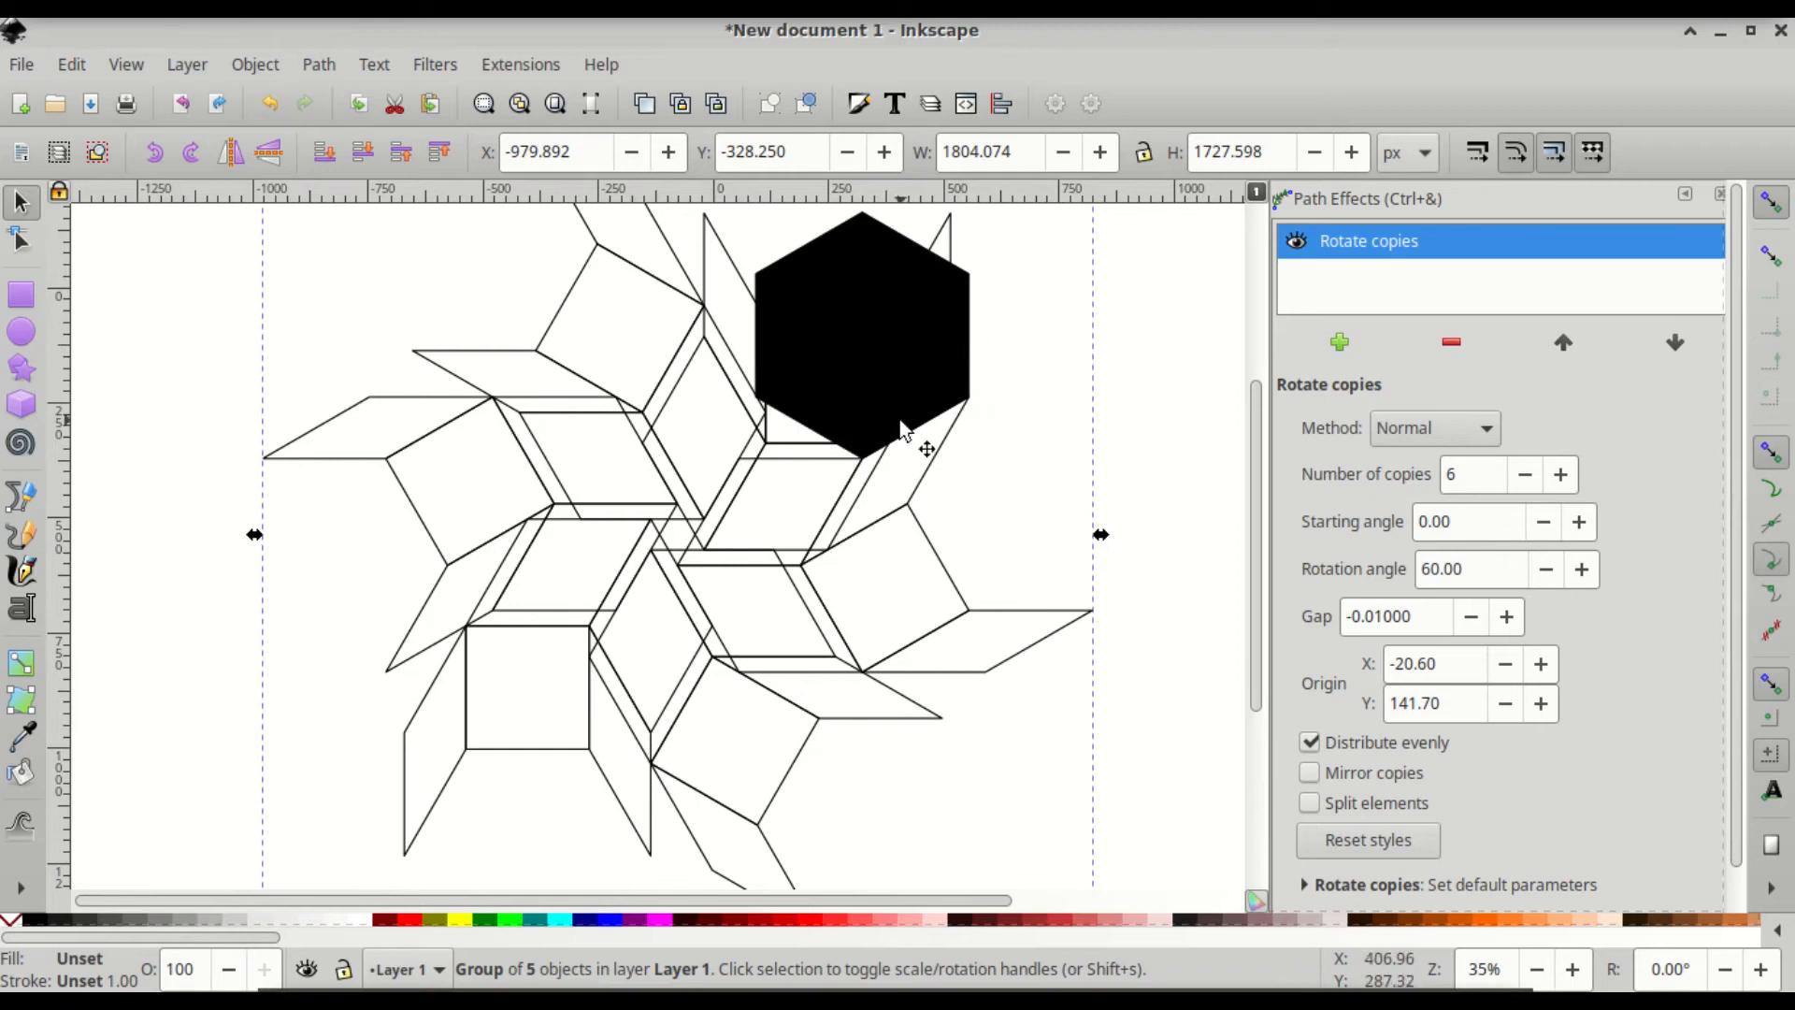
Move the Rotate copies origin to the black hexagon's center and enable Split elements for the effect
click(19, 243)
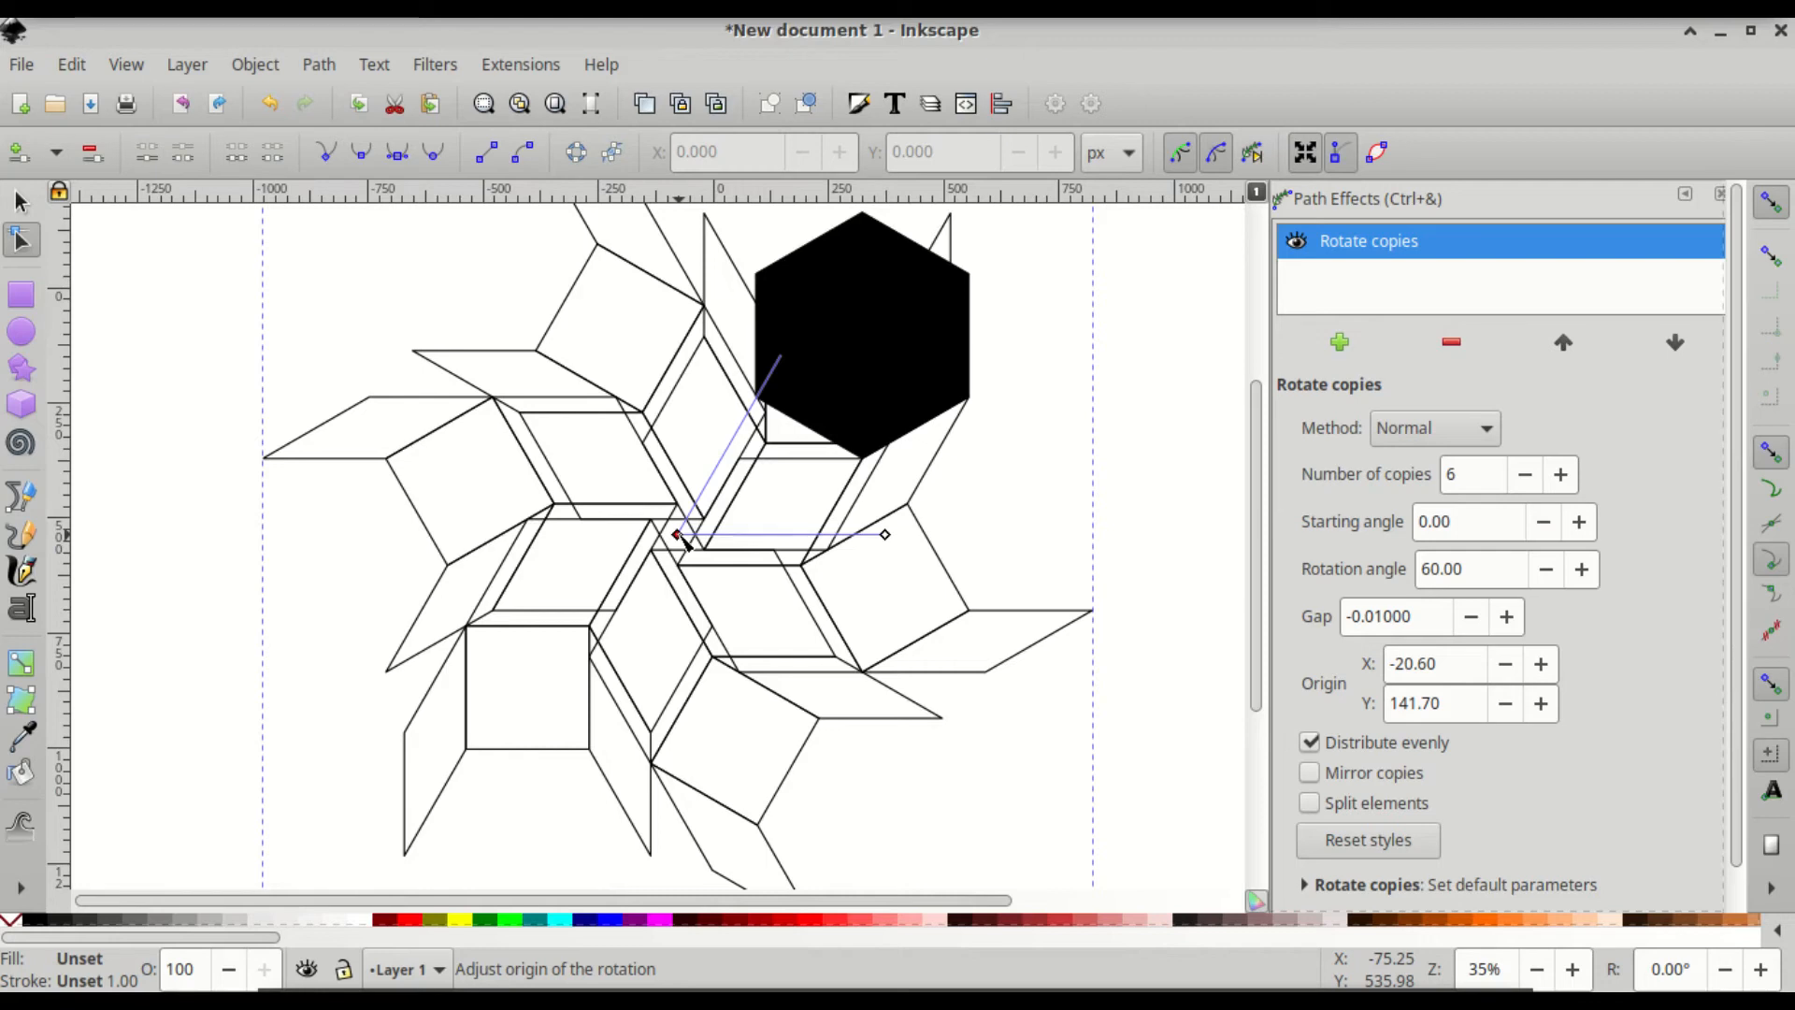
drag(681, 537, 864, 336)
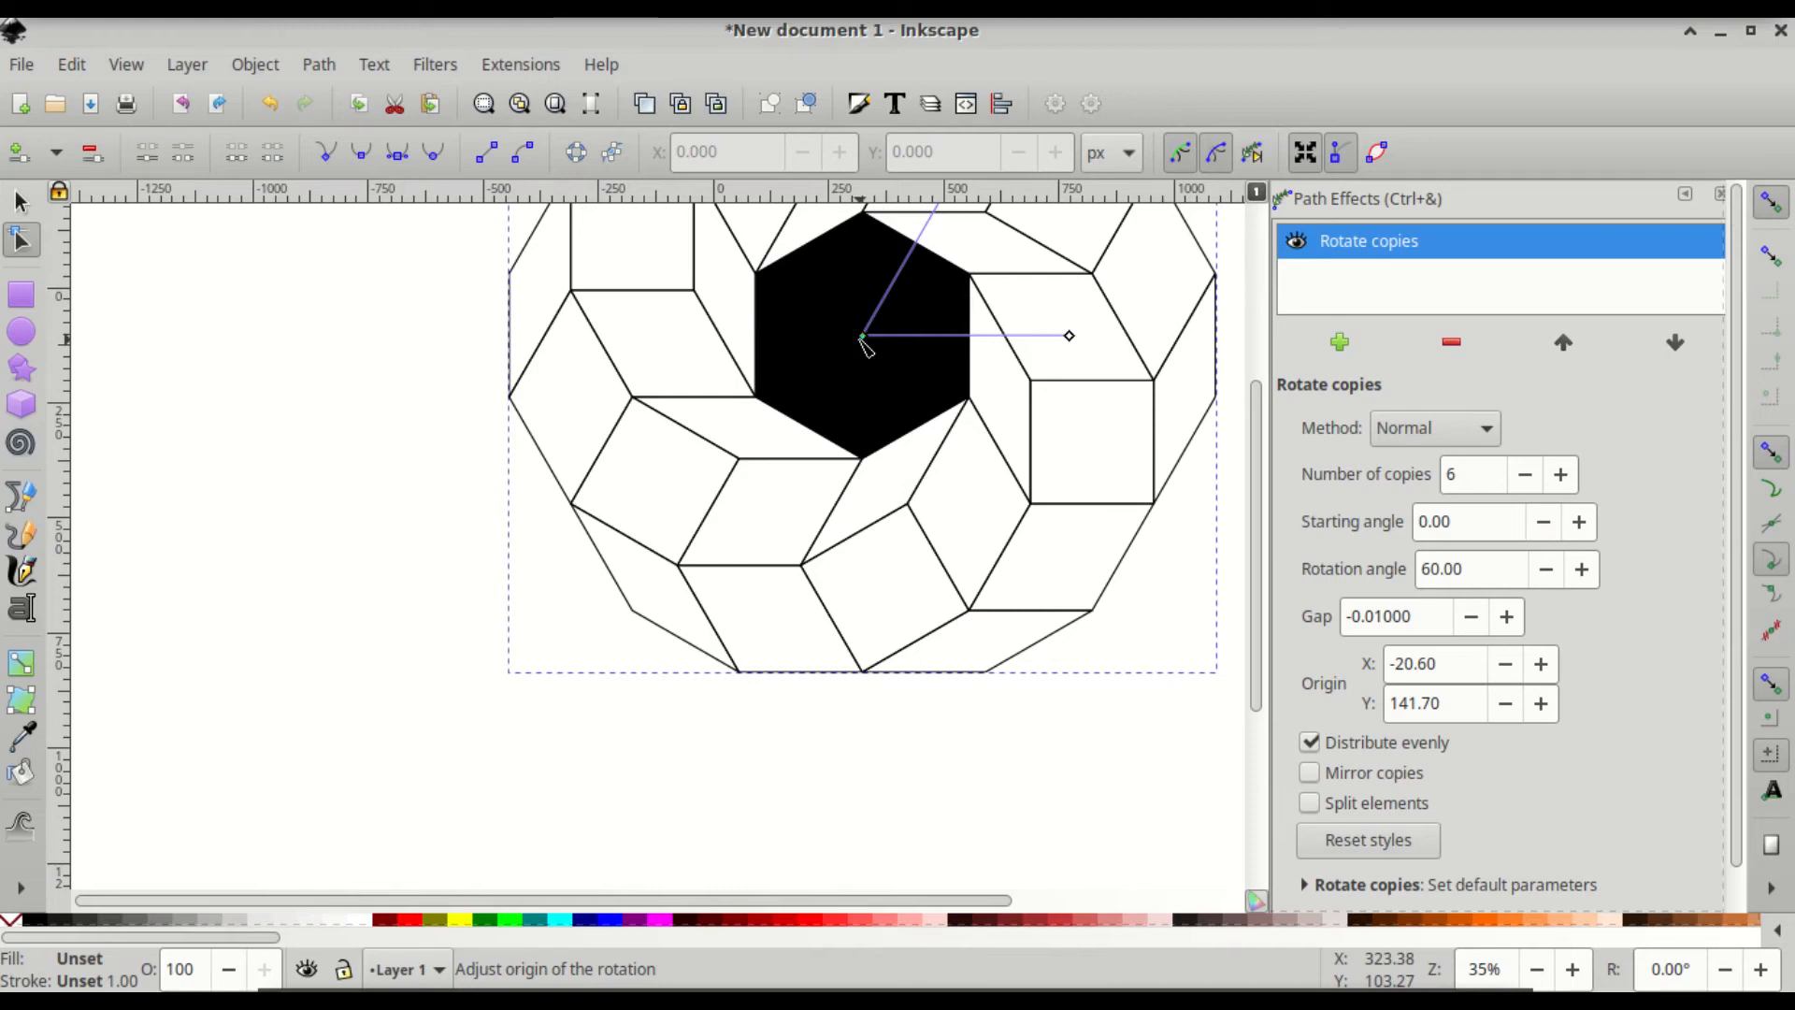
scroll(852, 374, up, 3)
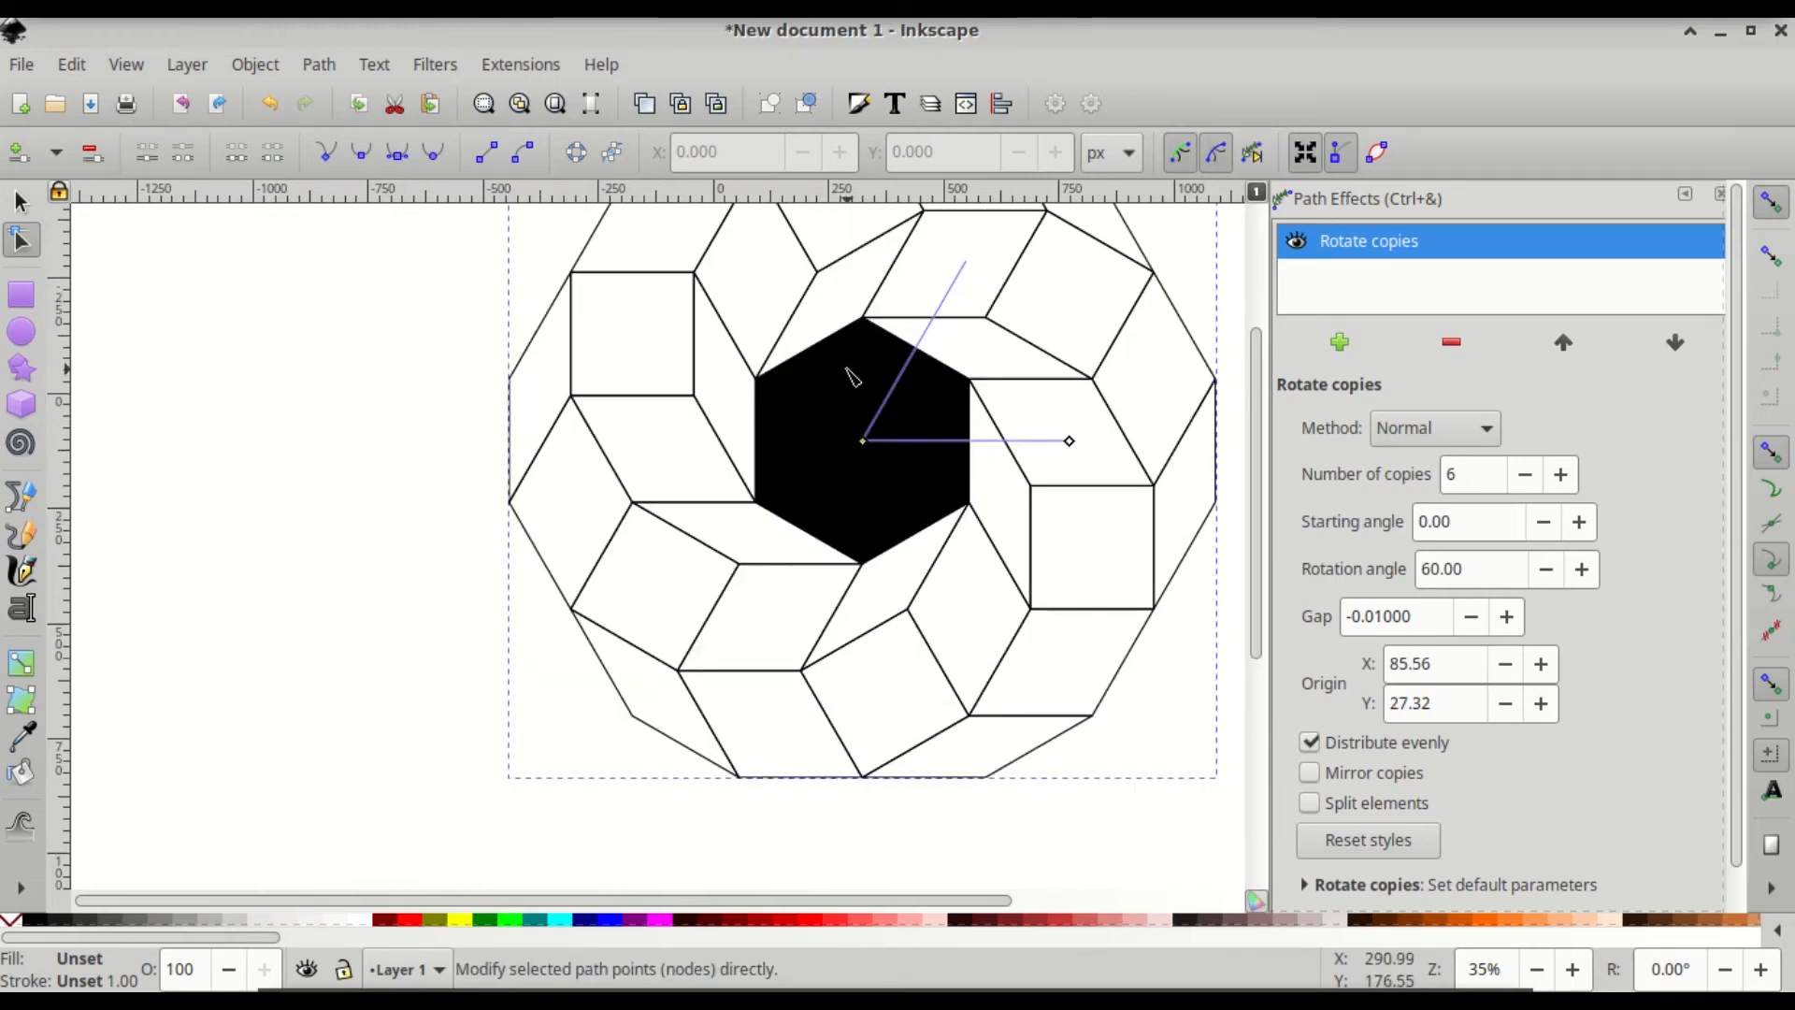
scroll(921, 459, down, 1)
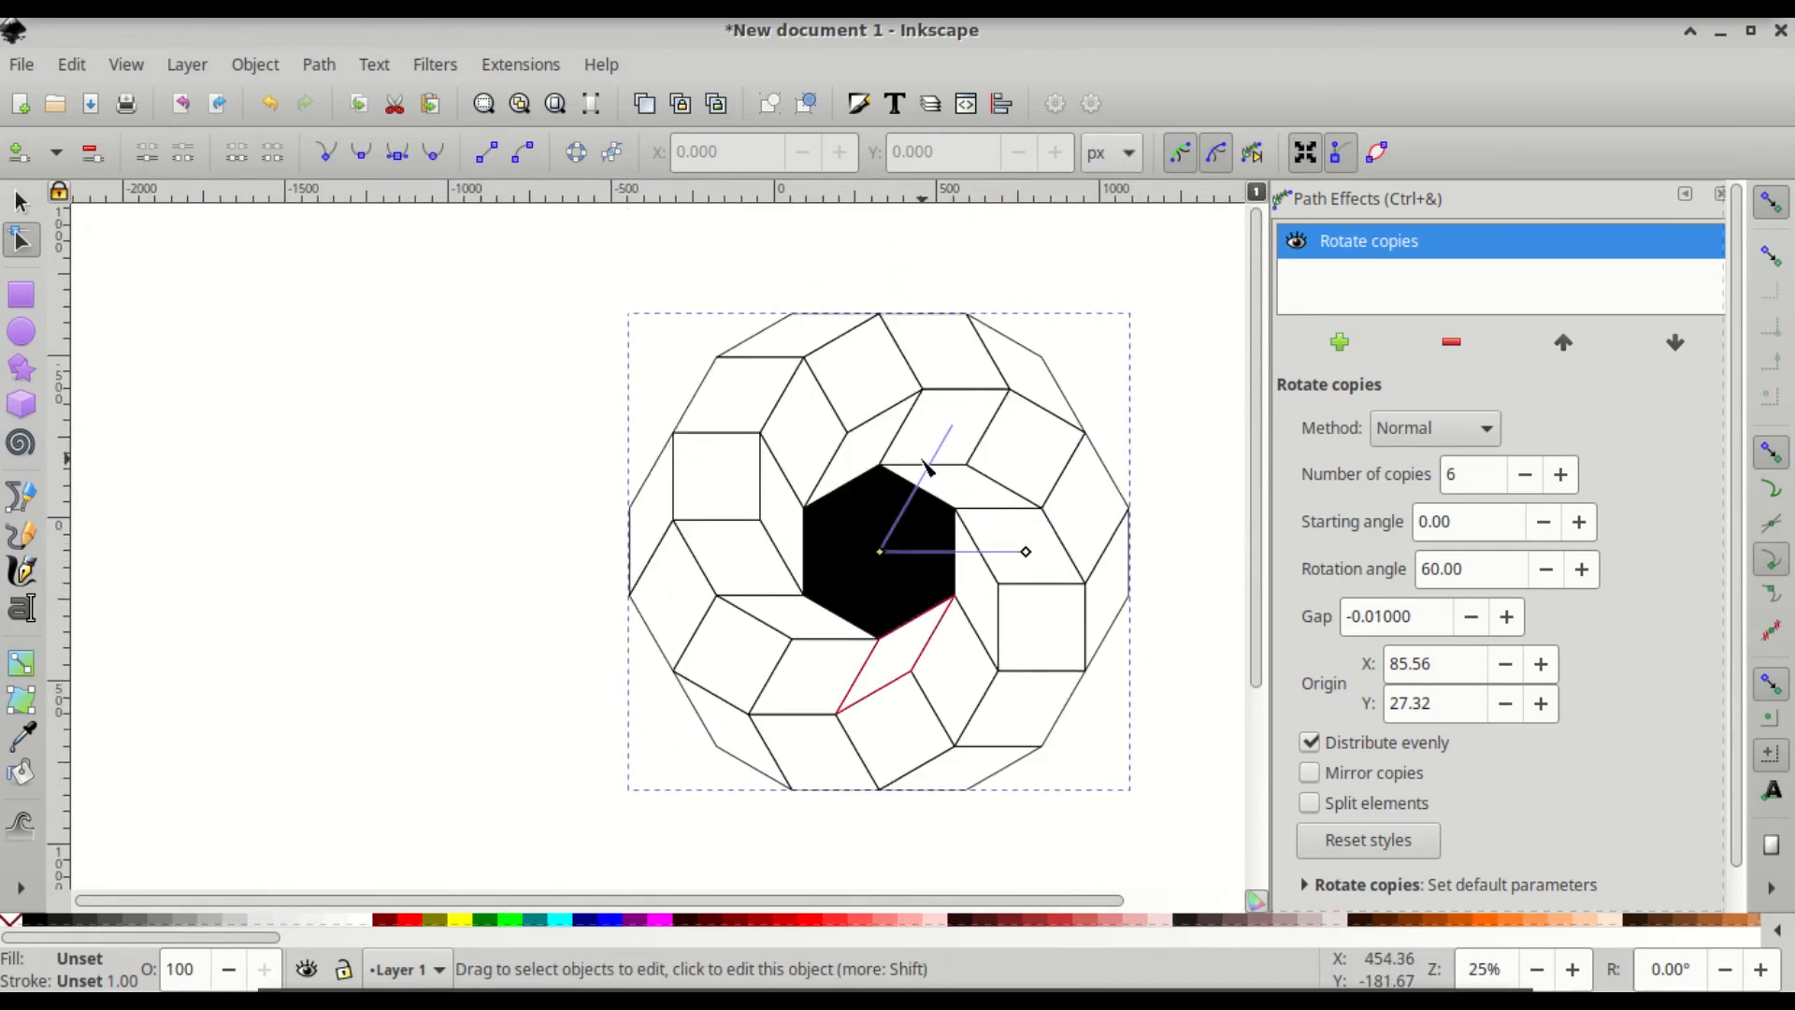
scroll(920, 468, up, 3)
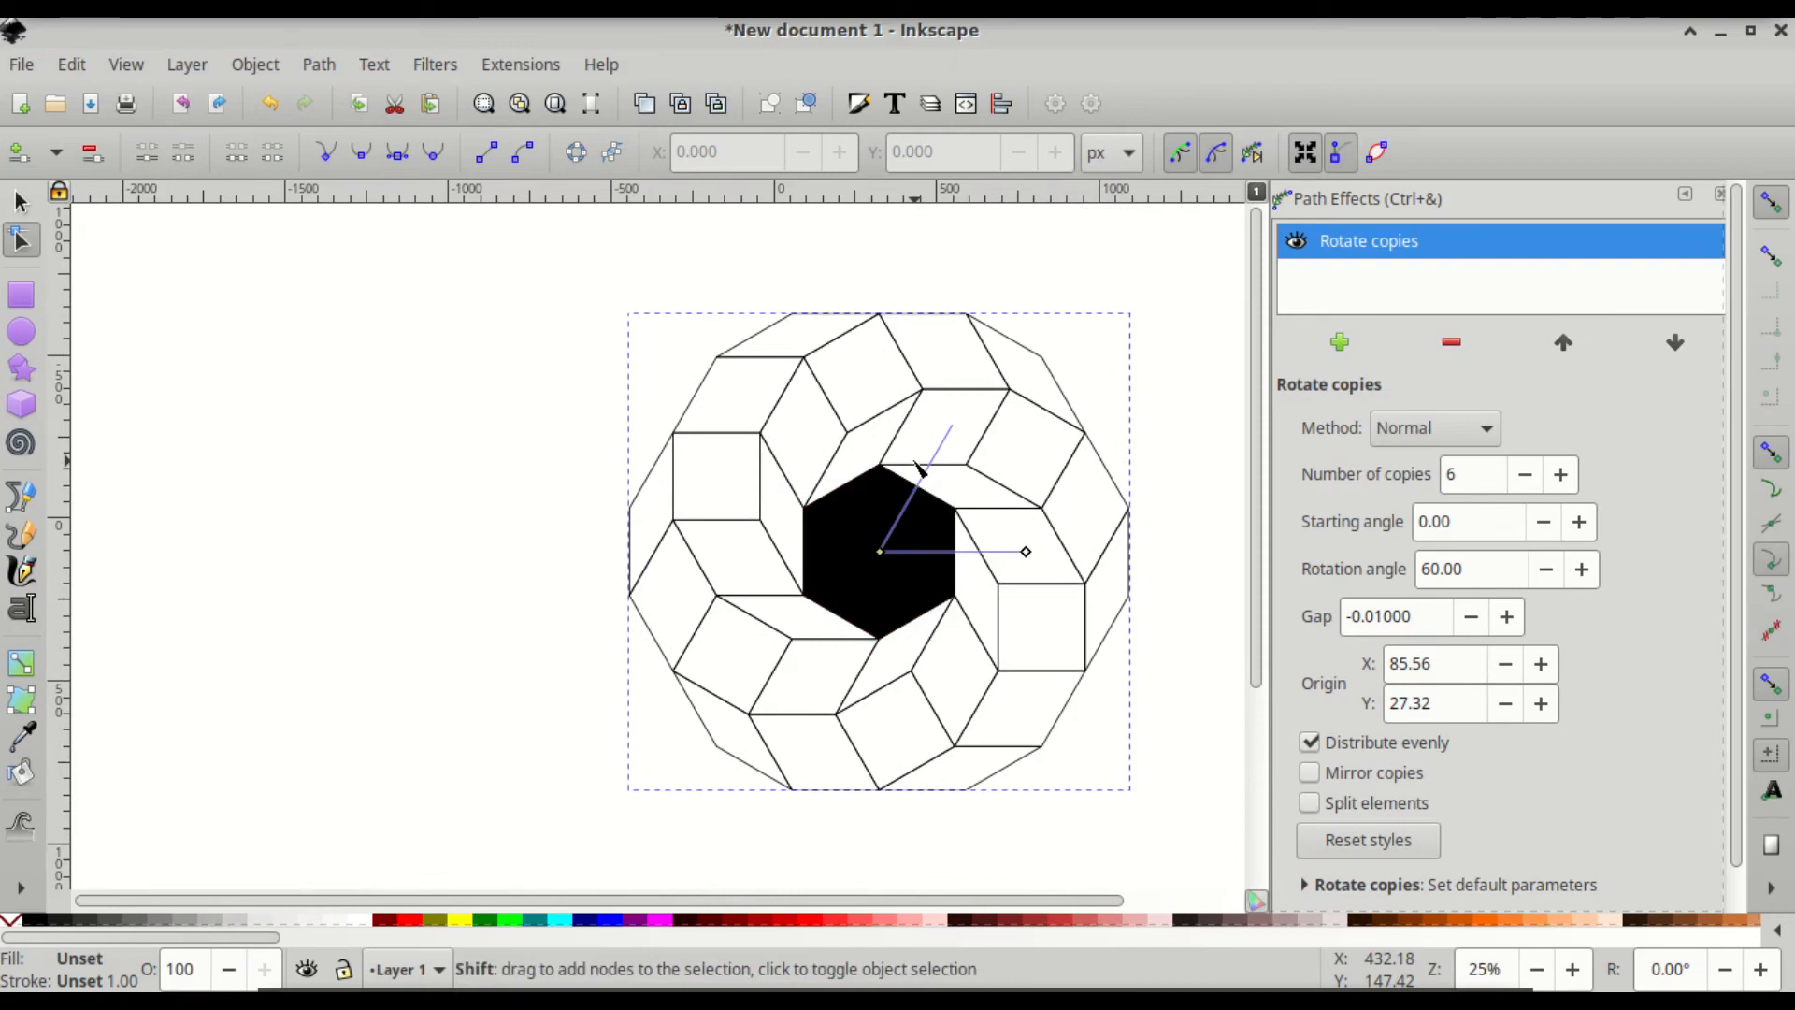
scroll(919, 467, right, 3)
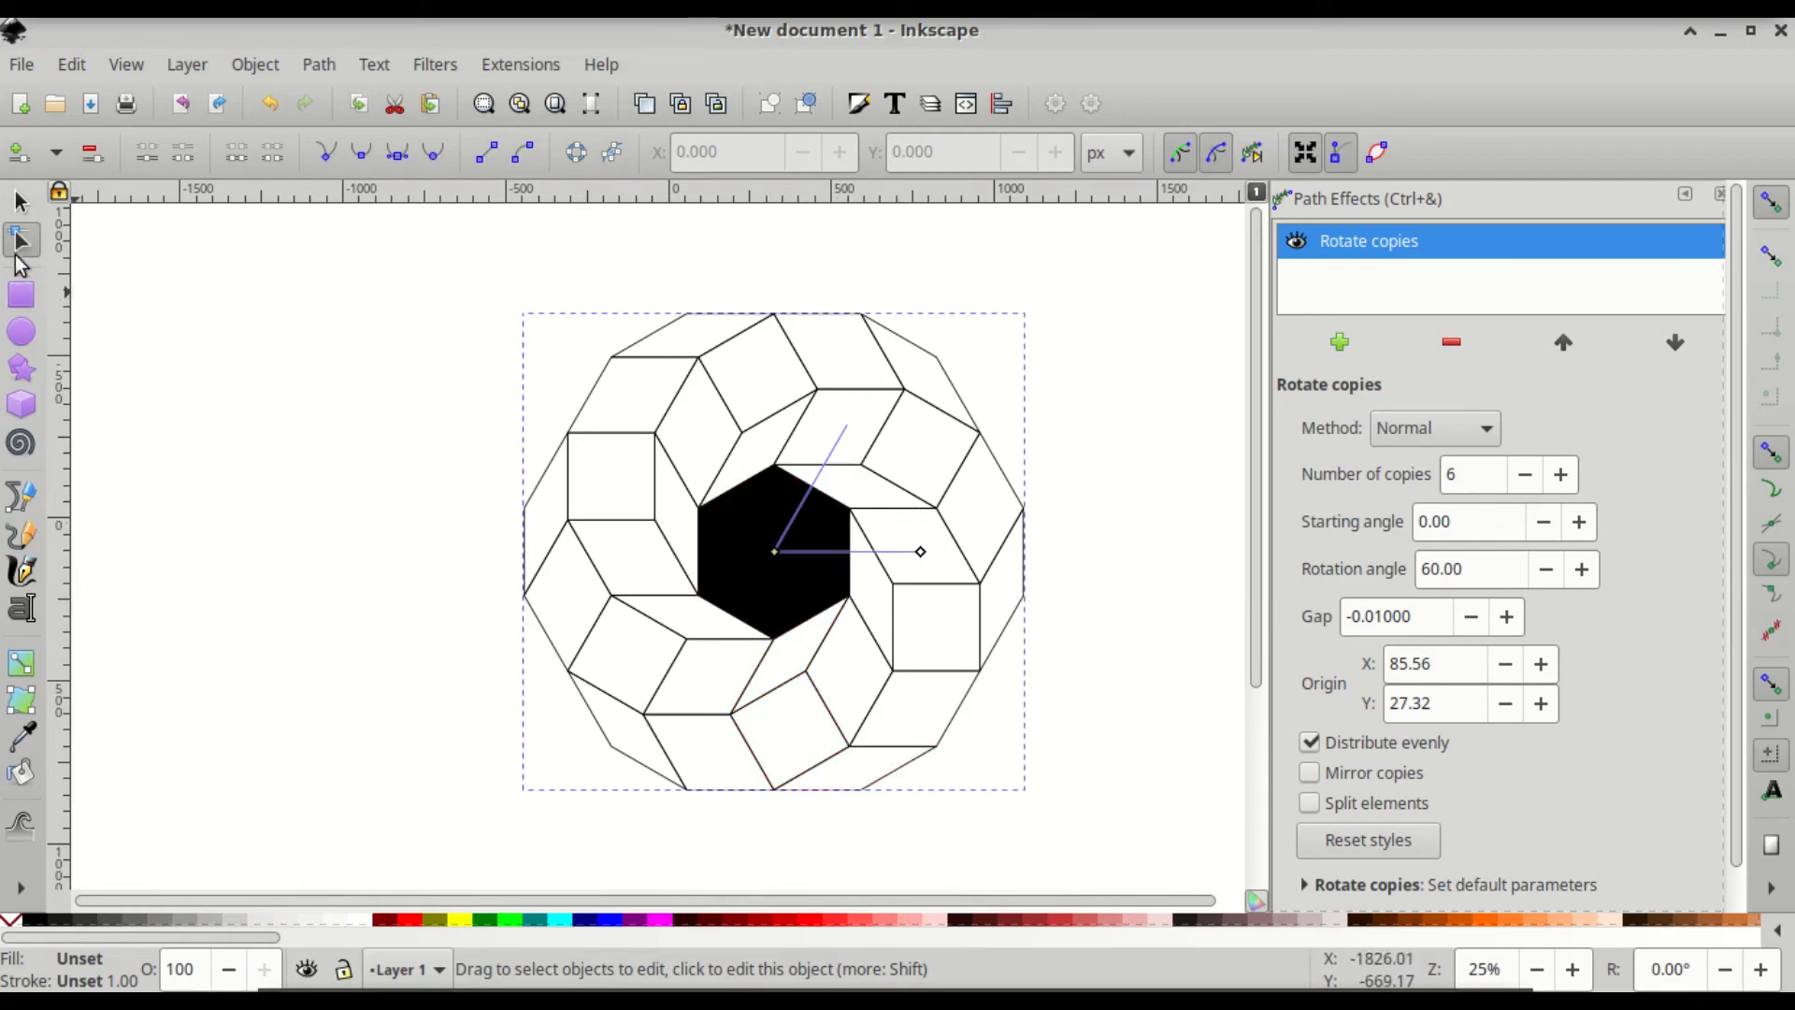
click(22, 208)
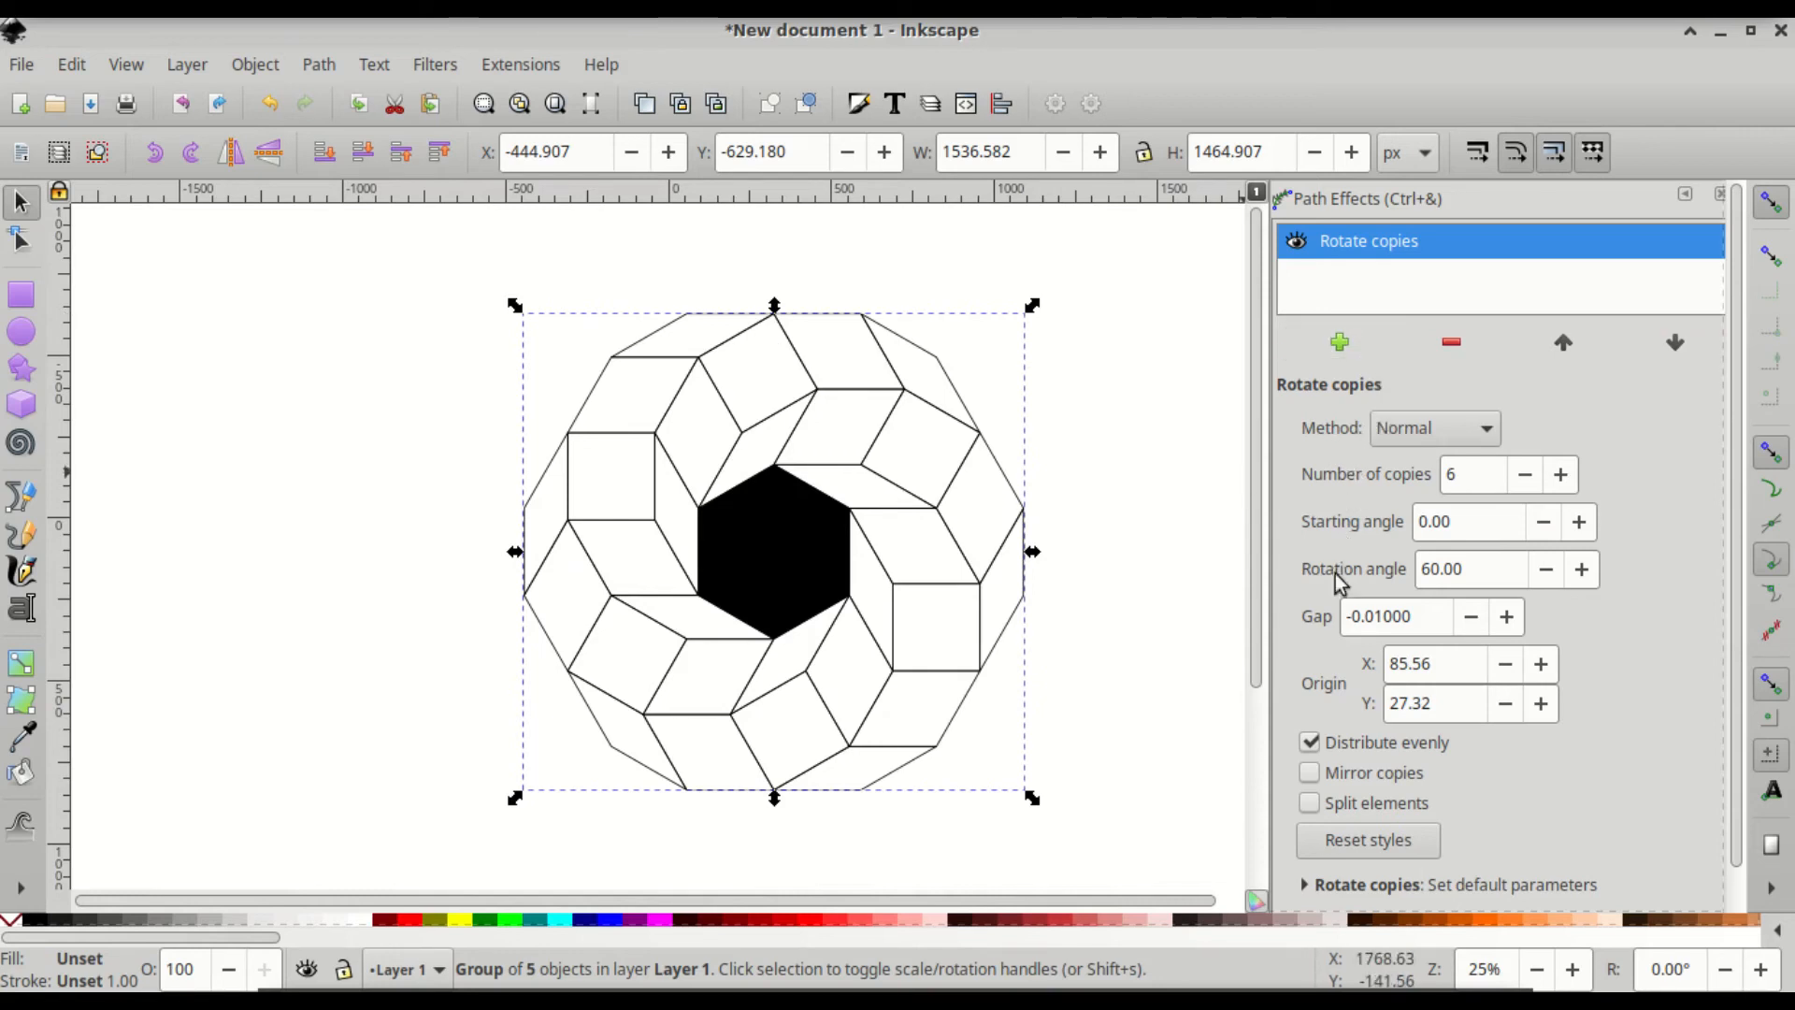
click(1309, 804)
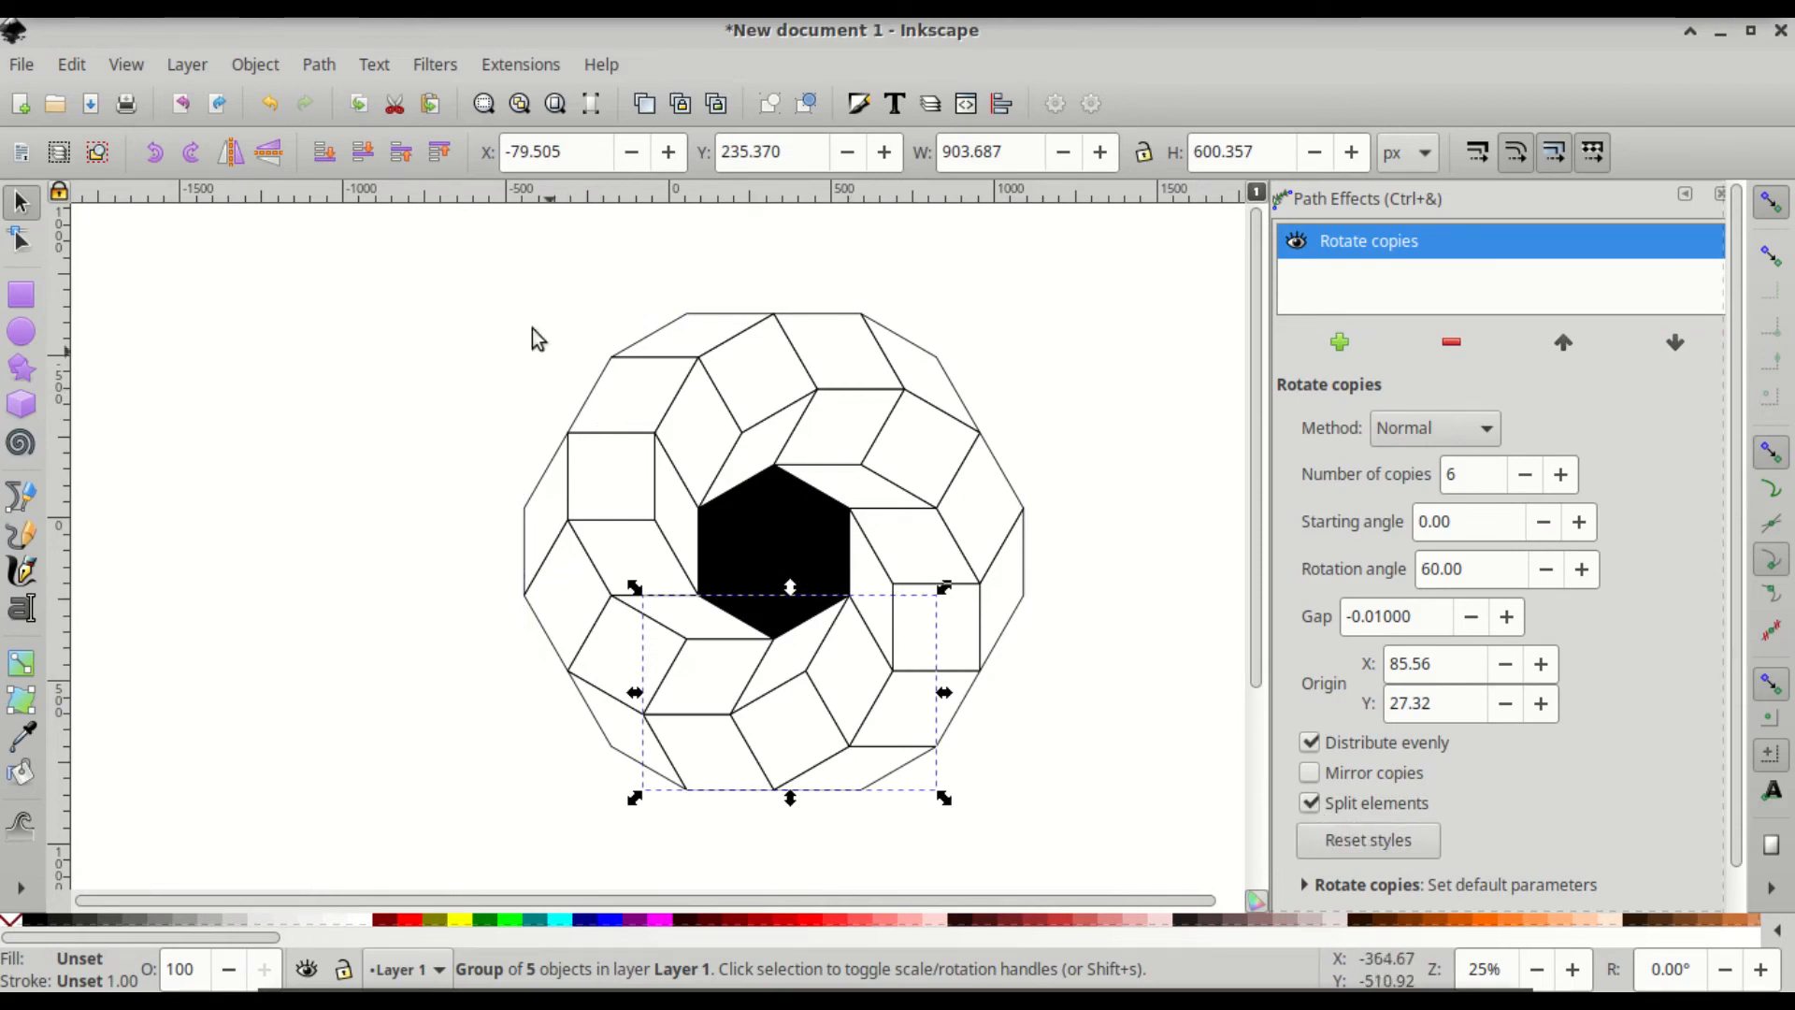
Convert all the rotated copies and the central hexagon to paths, and ungroup them into individually selectable faces
mouse_move(422, 237)
mouse_down()
mouse_move(735, 513)
mouse_move(956, 778)
mouse_move(1145, 893)
mouse_move(1188, 869)
mouse_up()
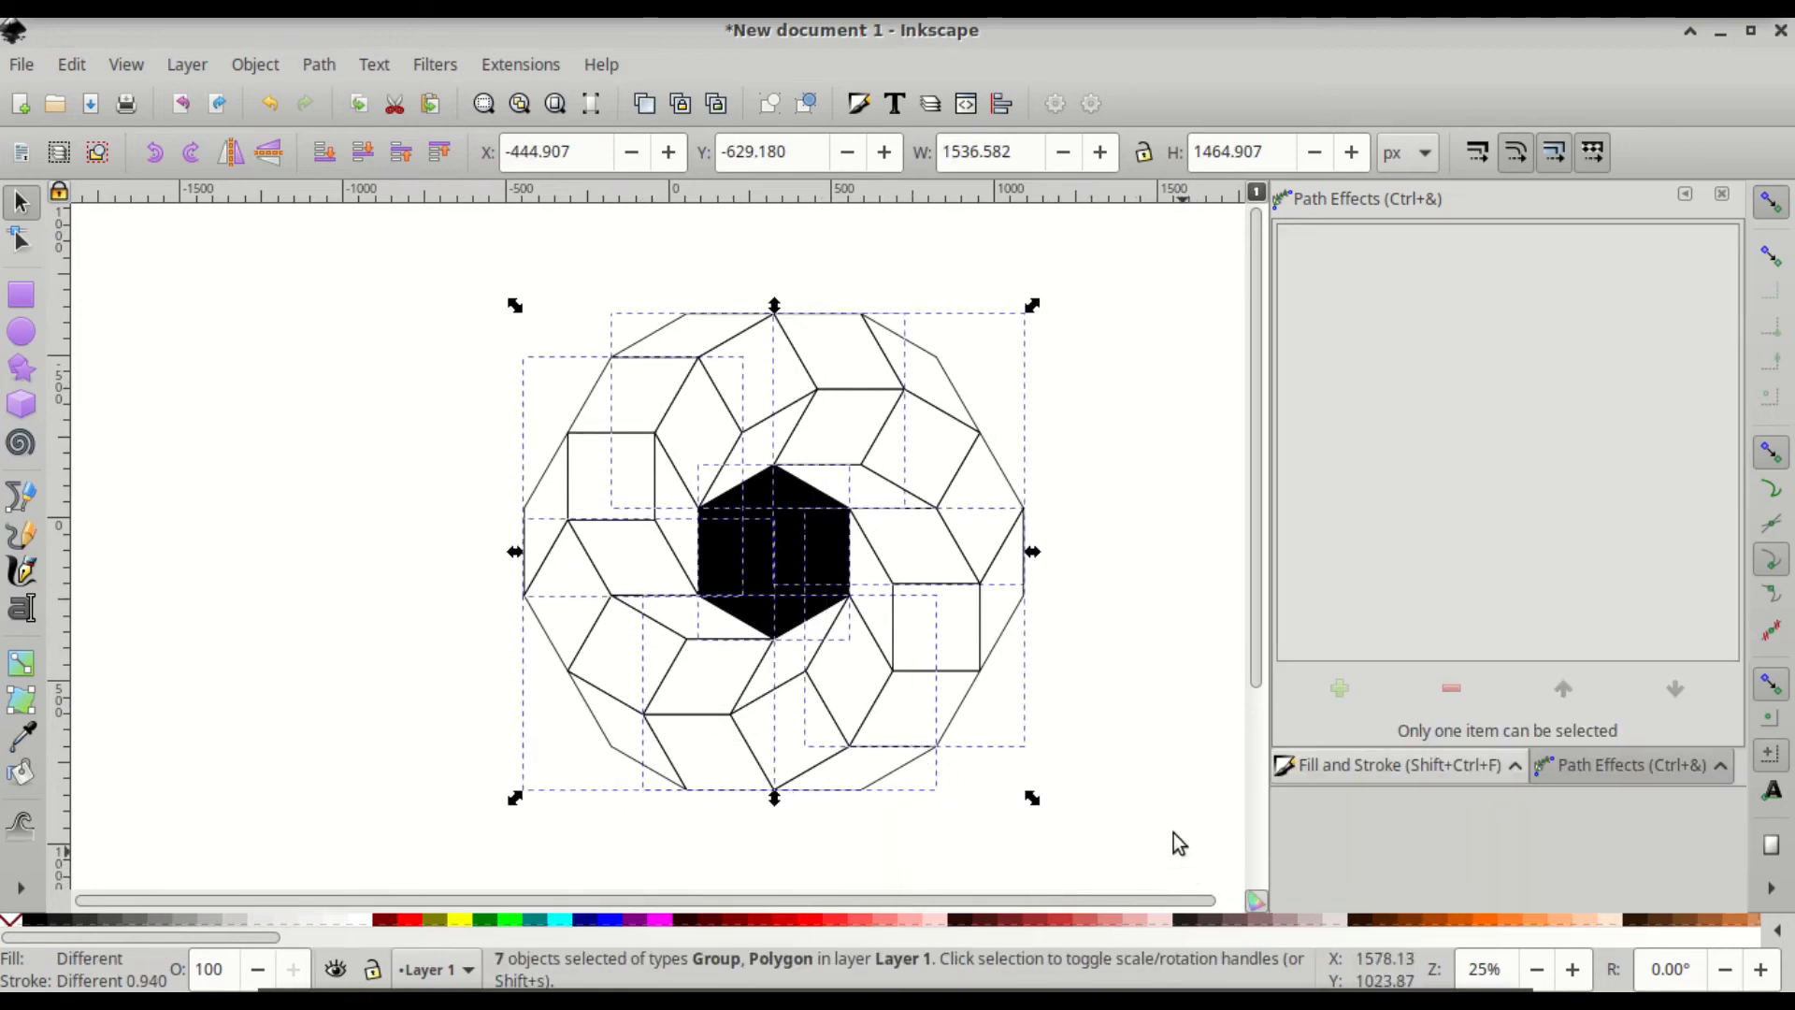
click(317, 66)
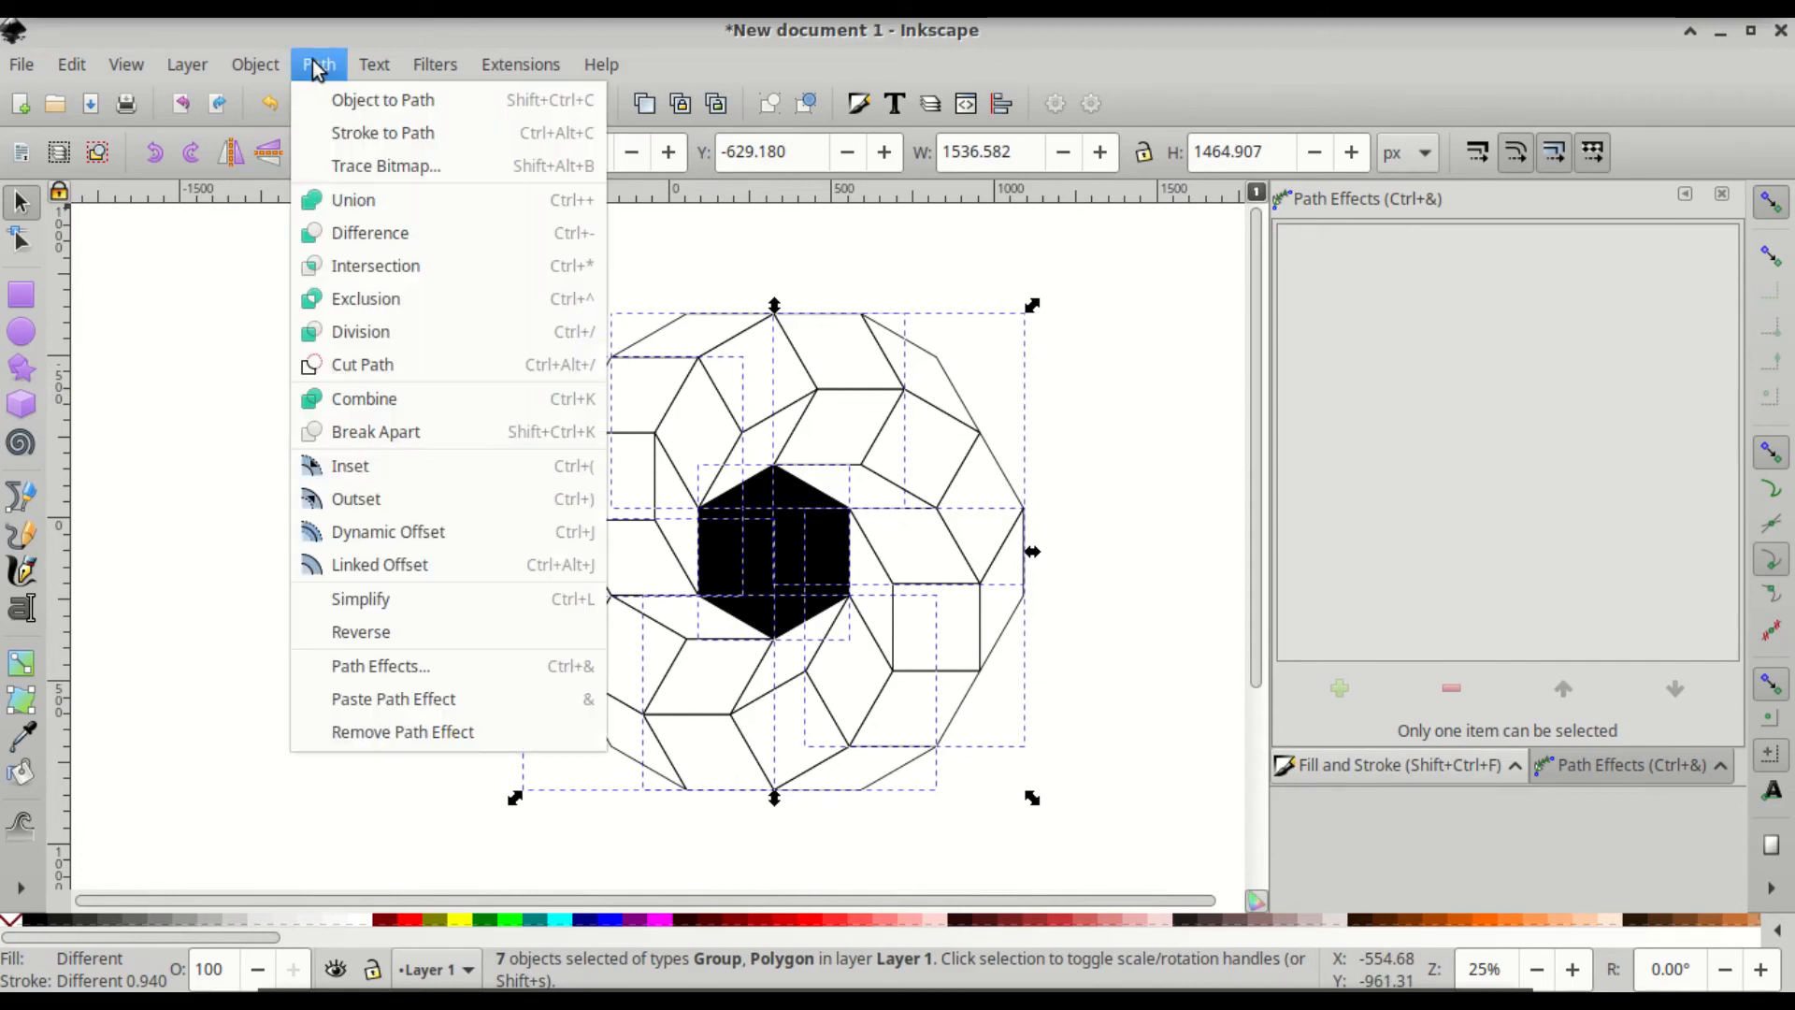
click(329, 101)
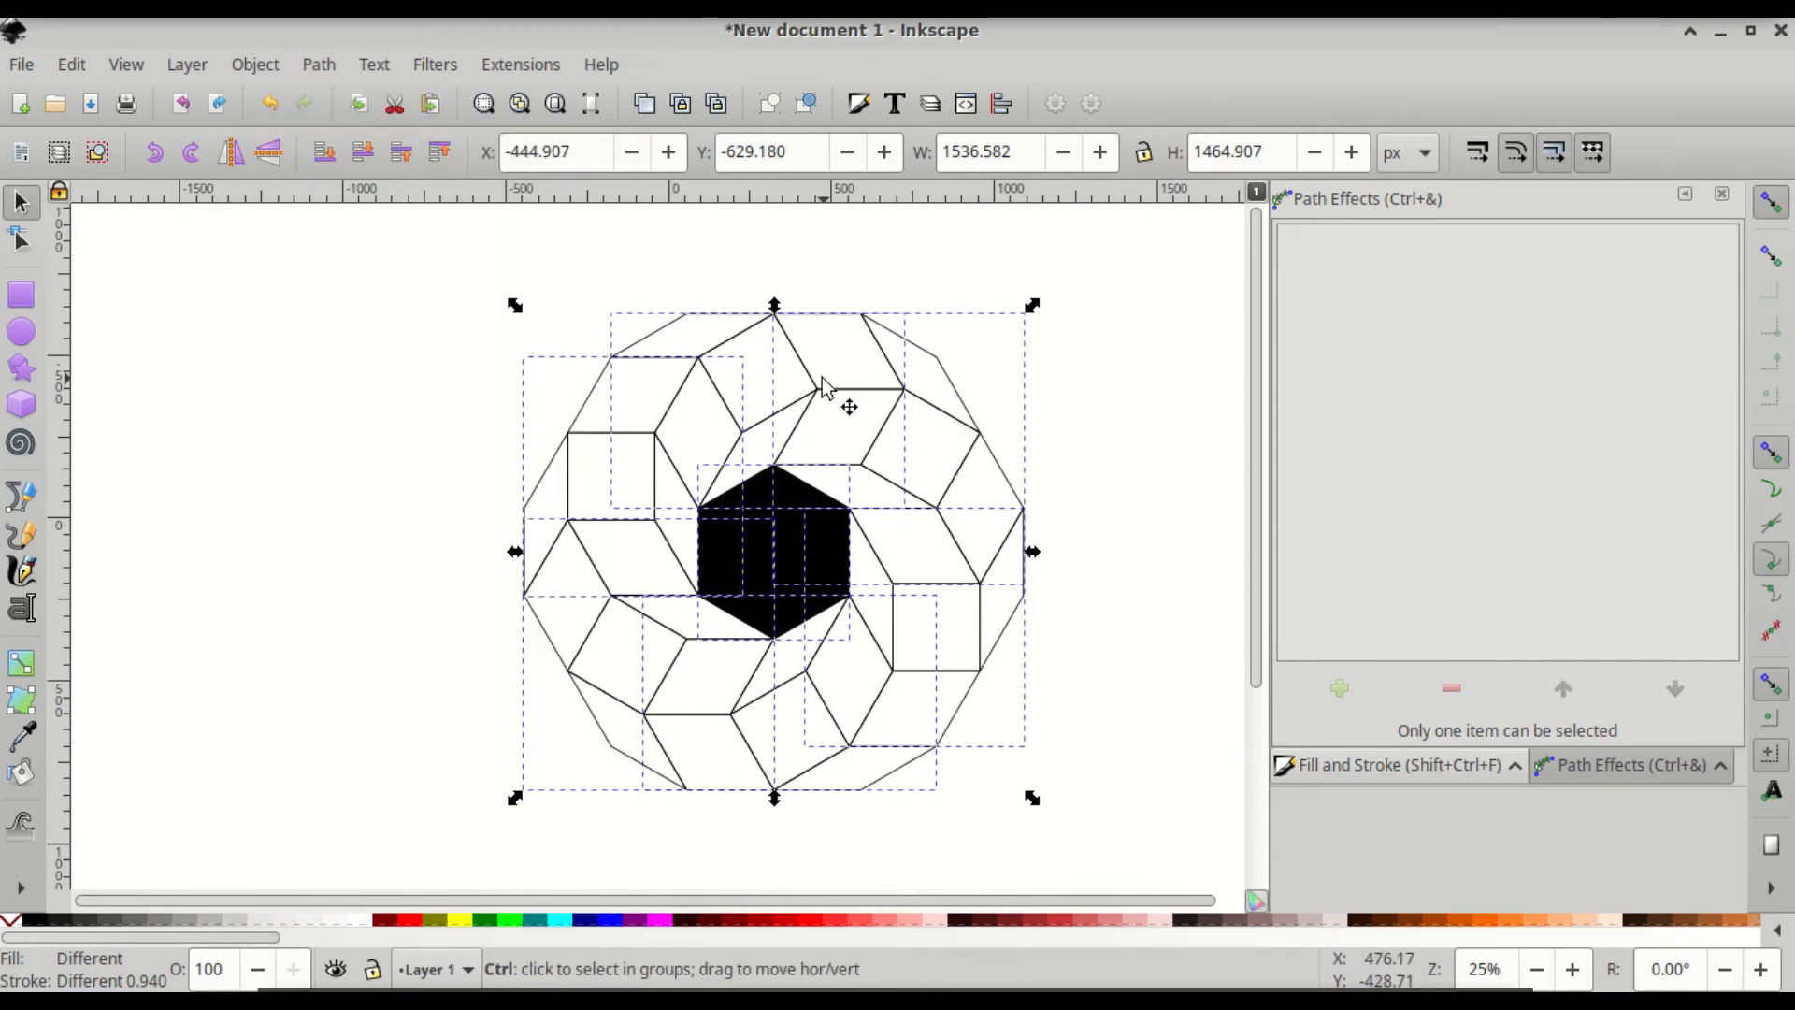
key(ctrl+shift+g)
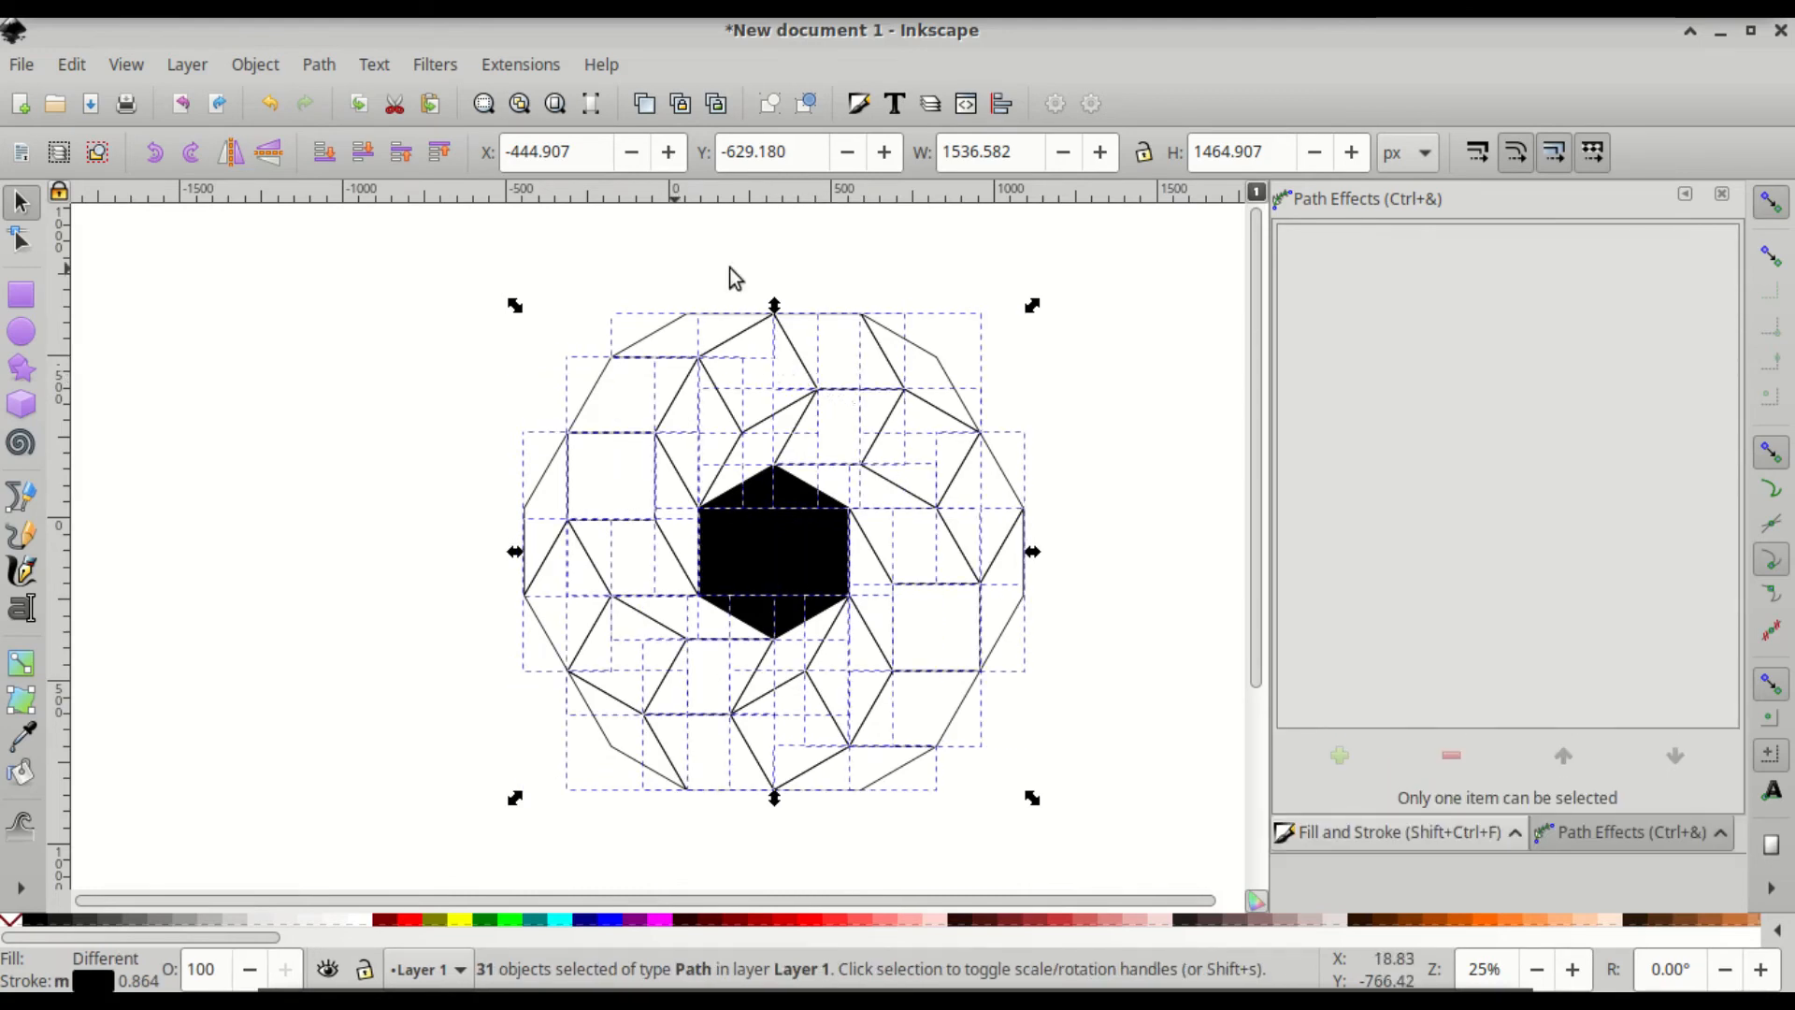
click(1142, 350)
mouse_move(835, 314)
mouse_down()
mouse_move(853, 281)
mouse_move(829, 297)
mouse_up()
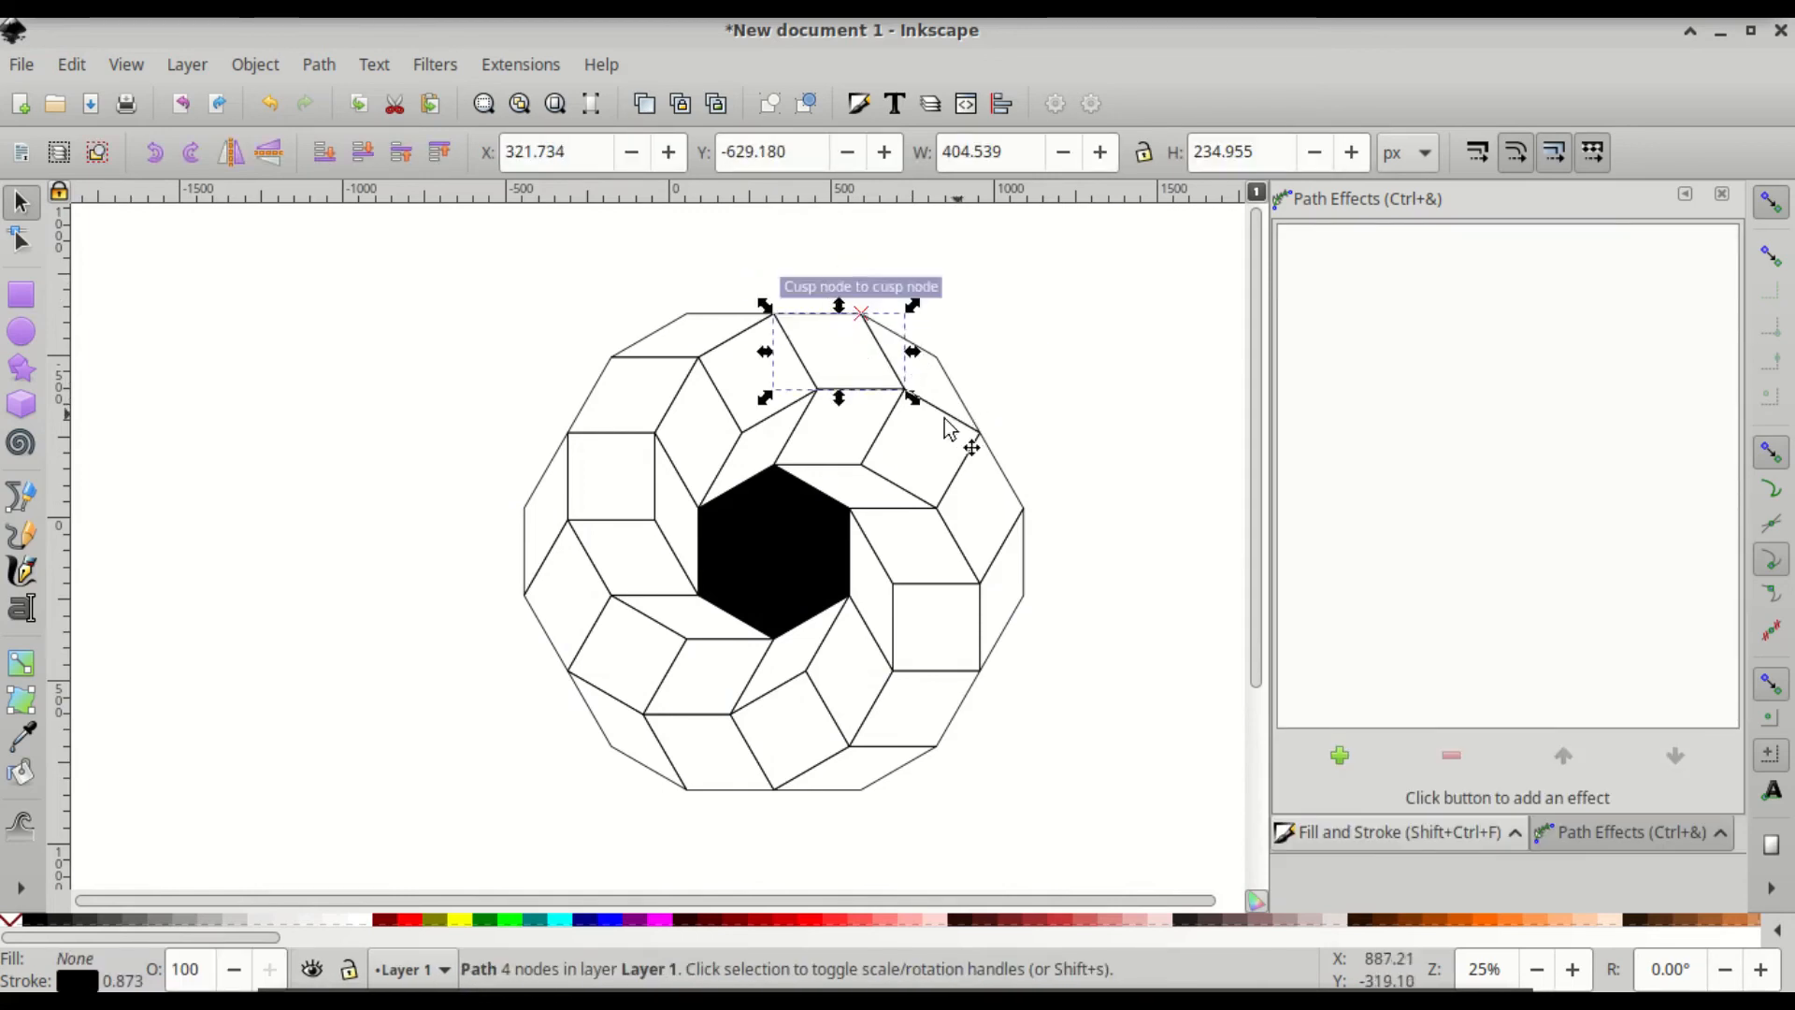
mouse_move(934, 412)
mouse_down()
mouse_move(977, 404)
mouse_move(947, 409)
mouse_up()
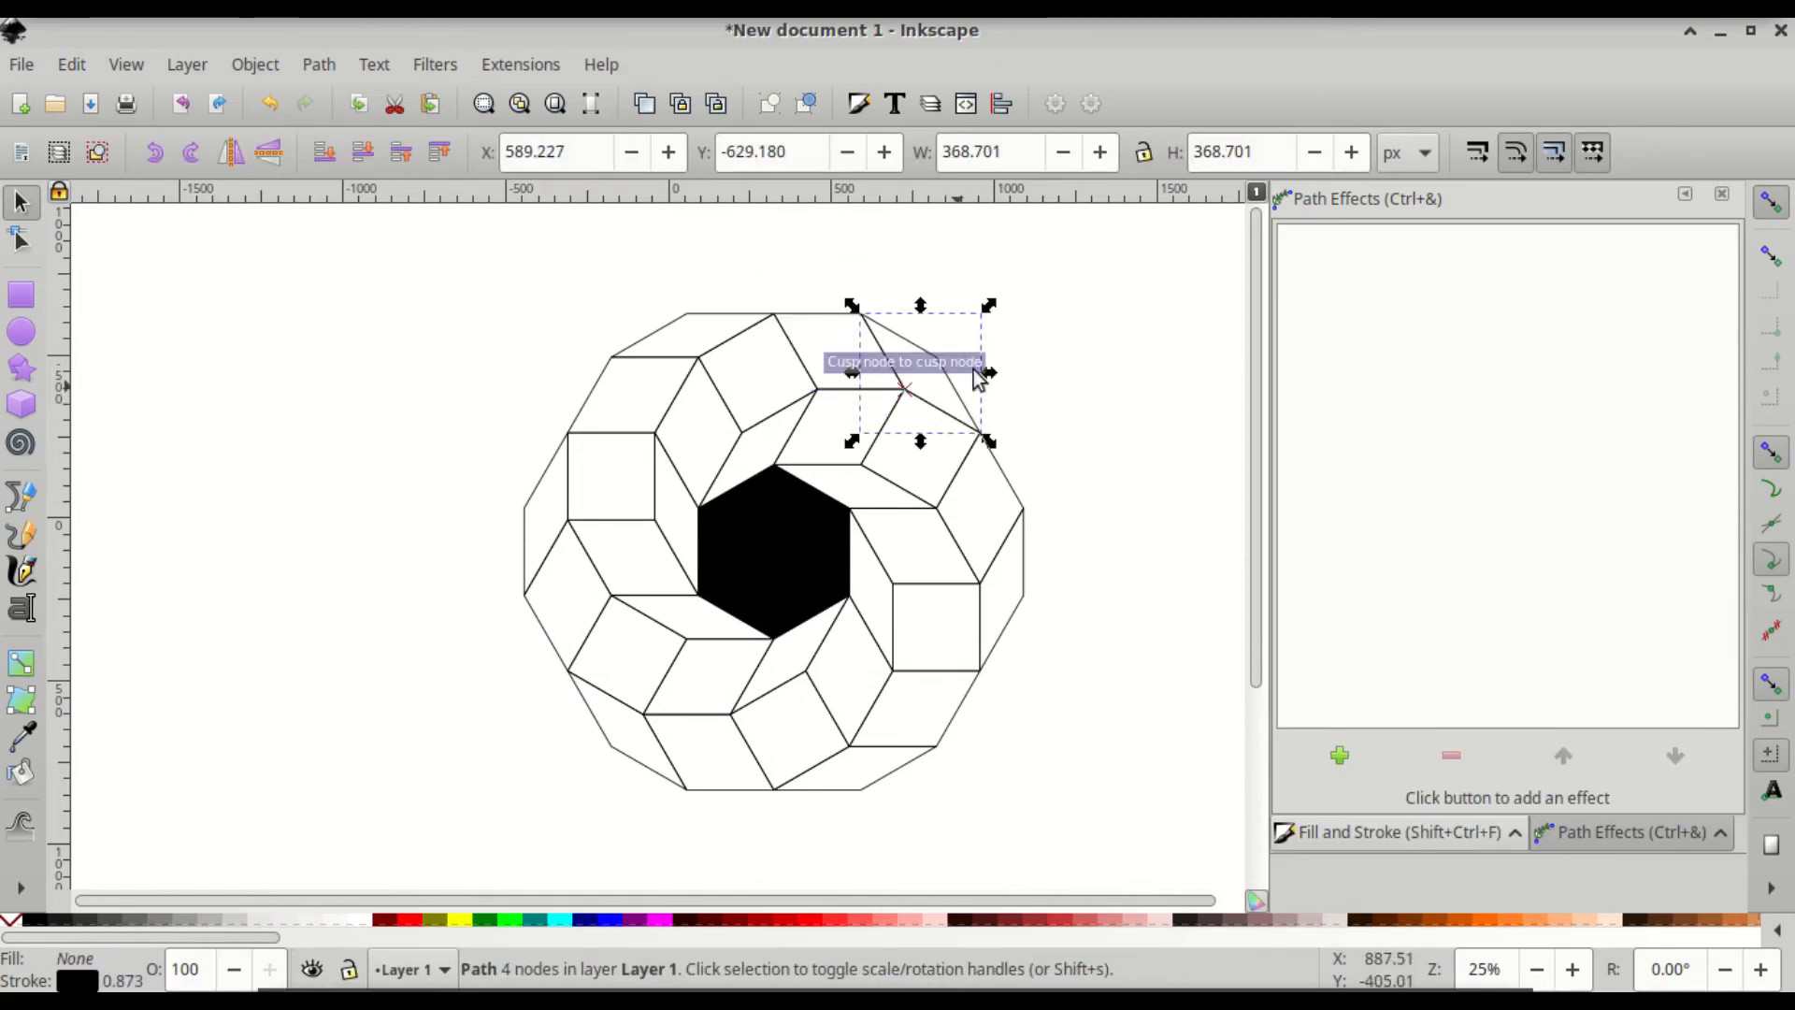
Fill all the shapes with teal and delete the central hexagon to leave an open hole
drag(432, 238, 1144, 841)
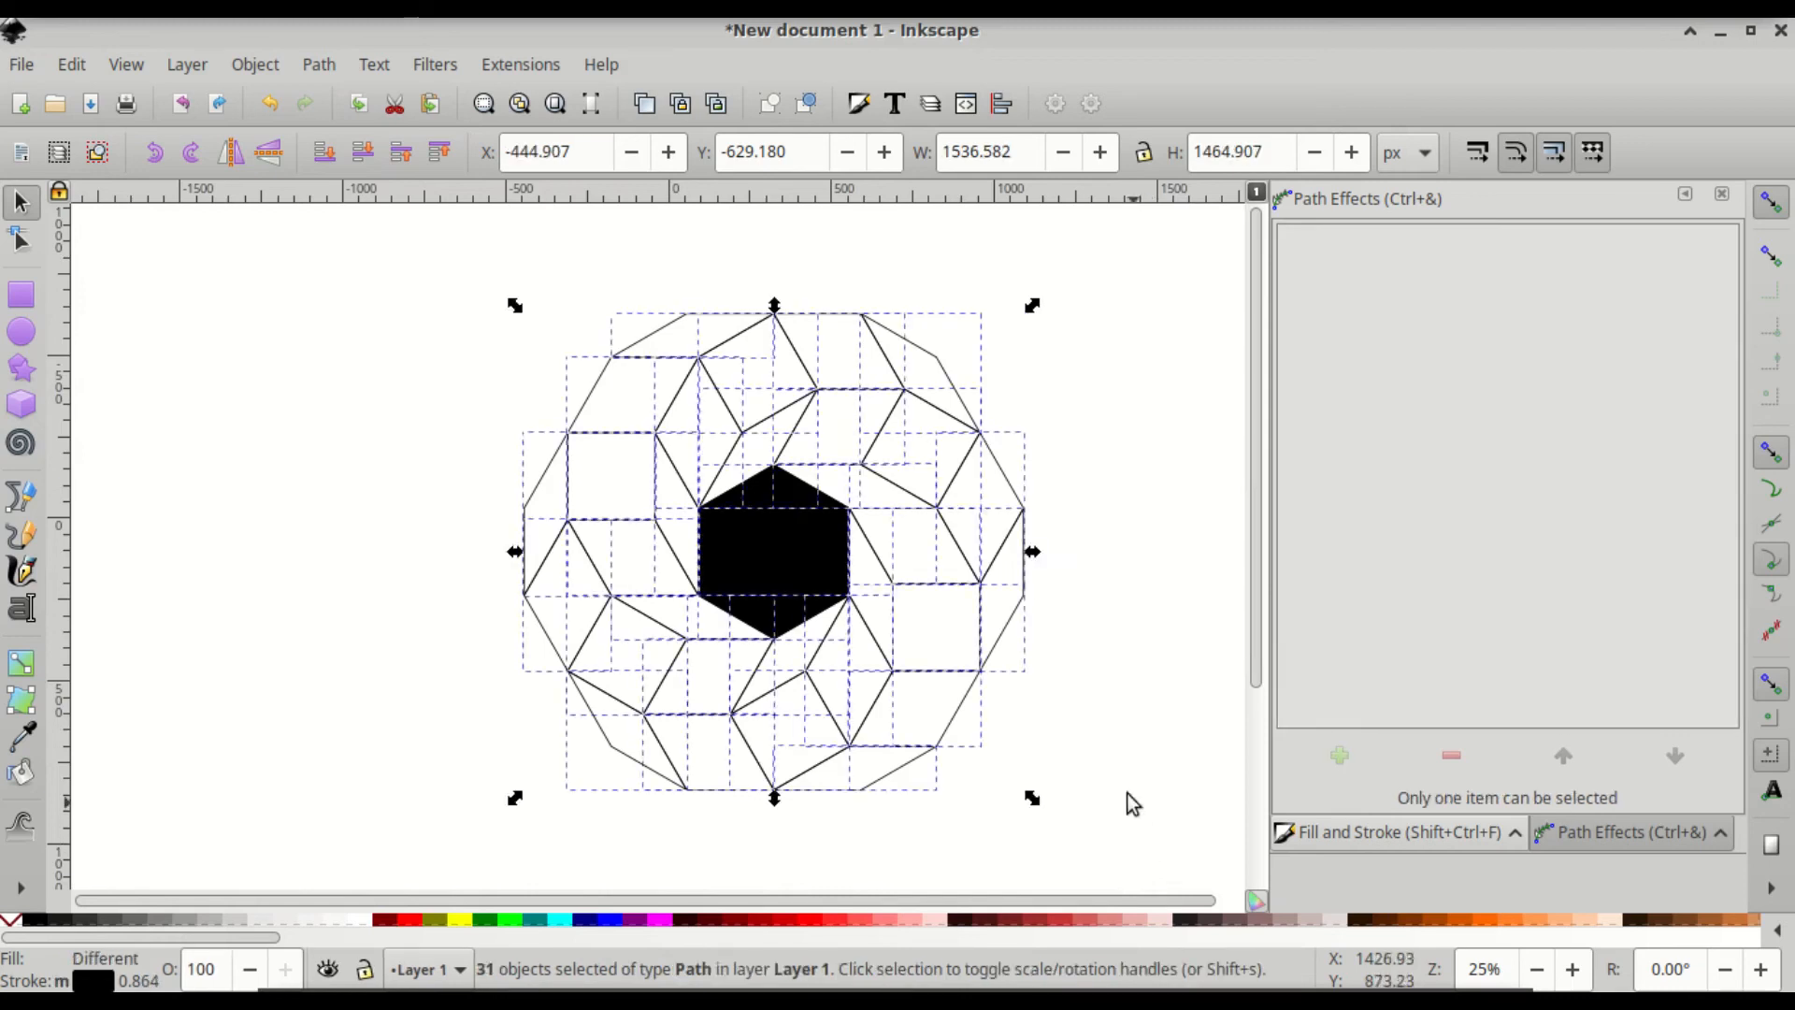
click(540, 925)
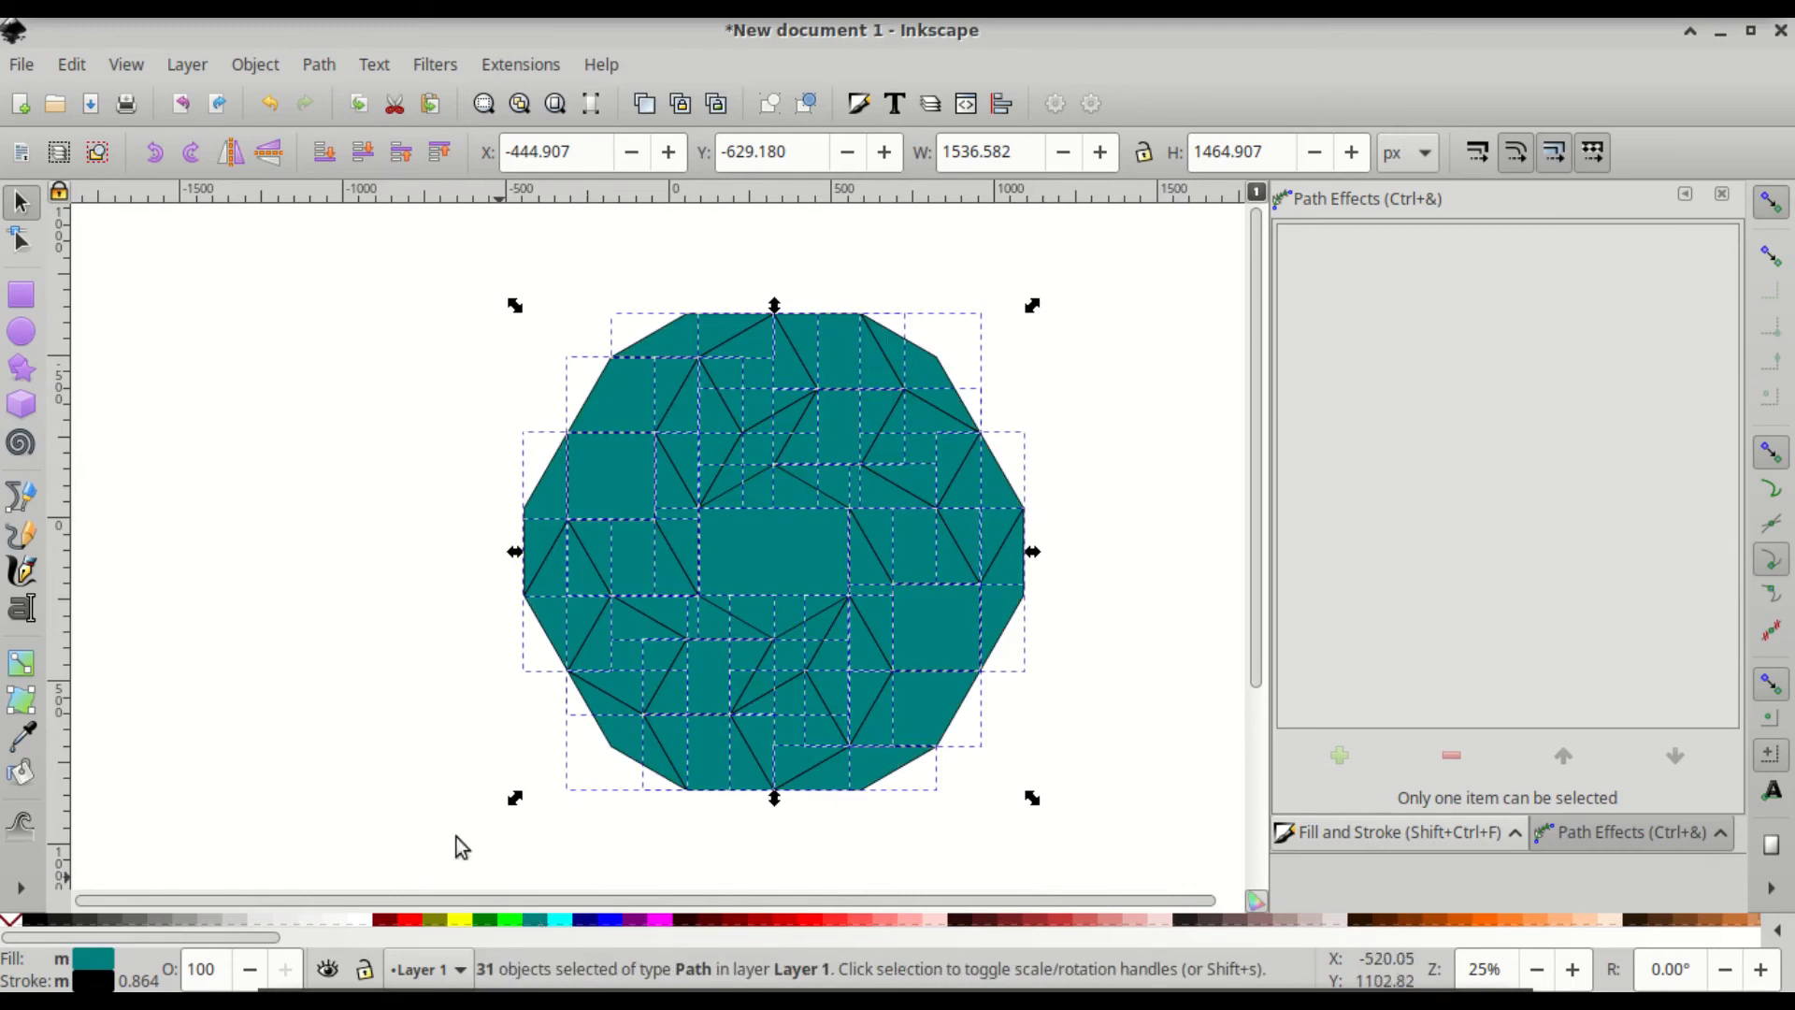
click(339, 625)
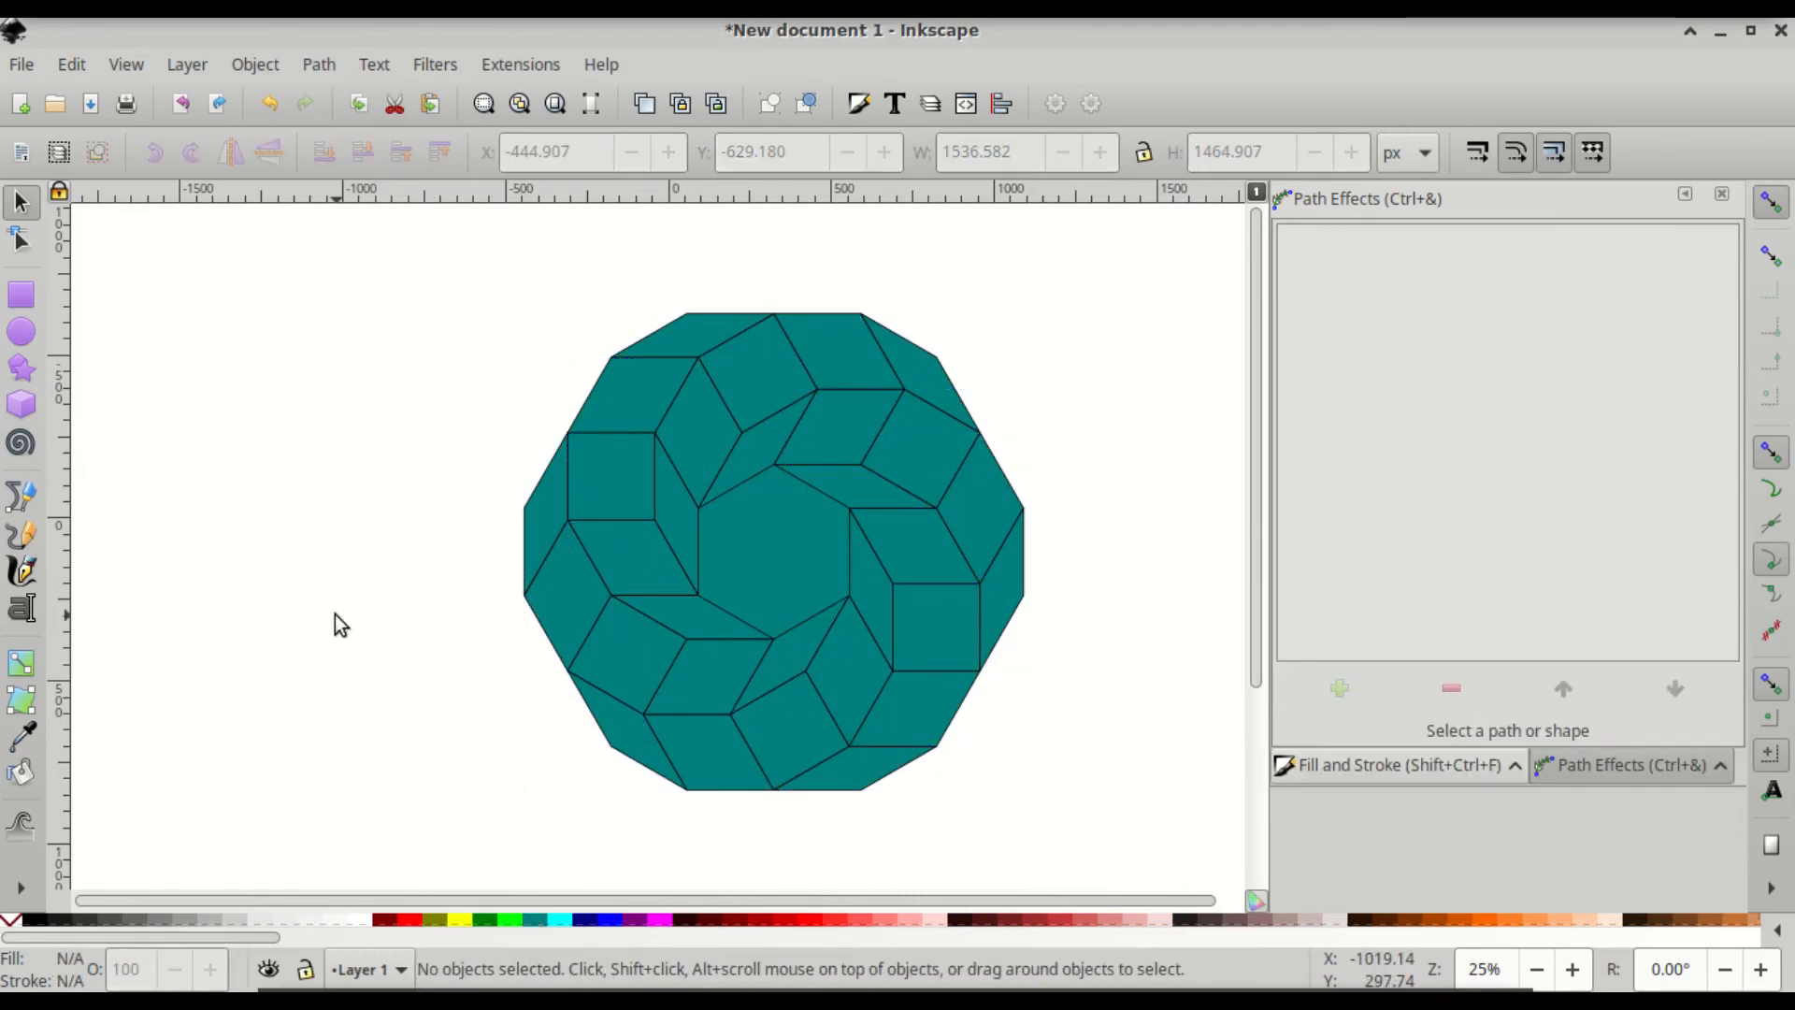
click(756, 544)
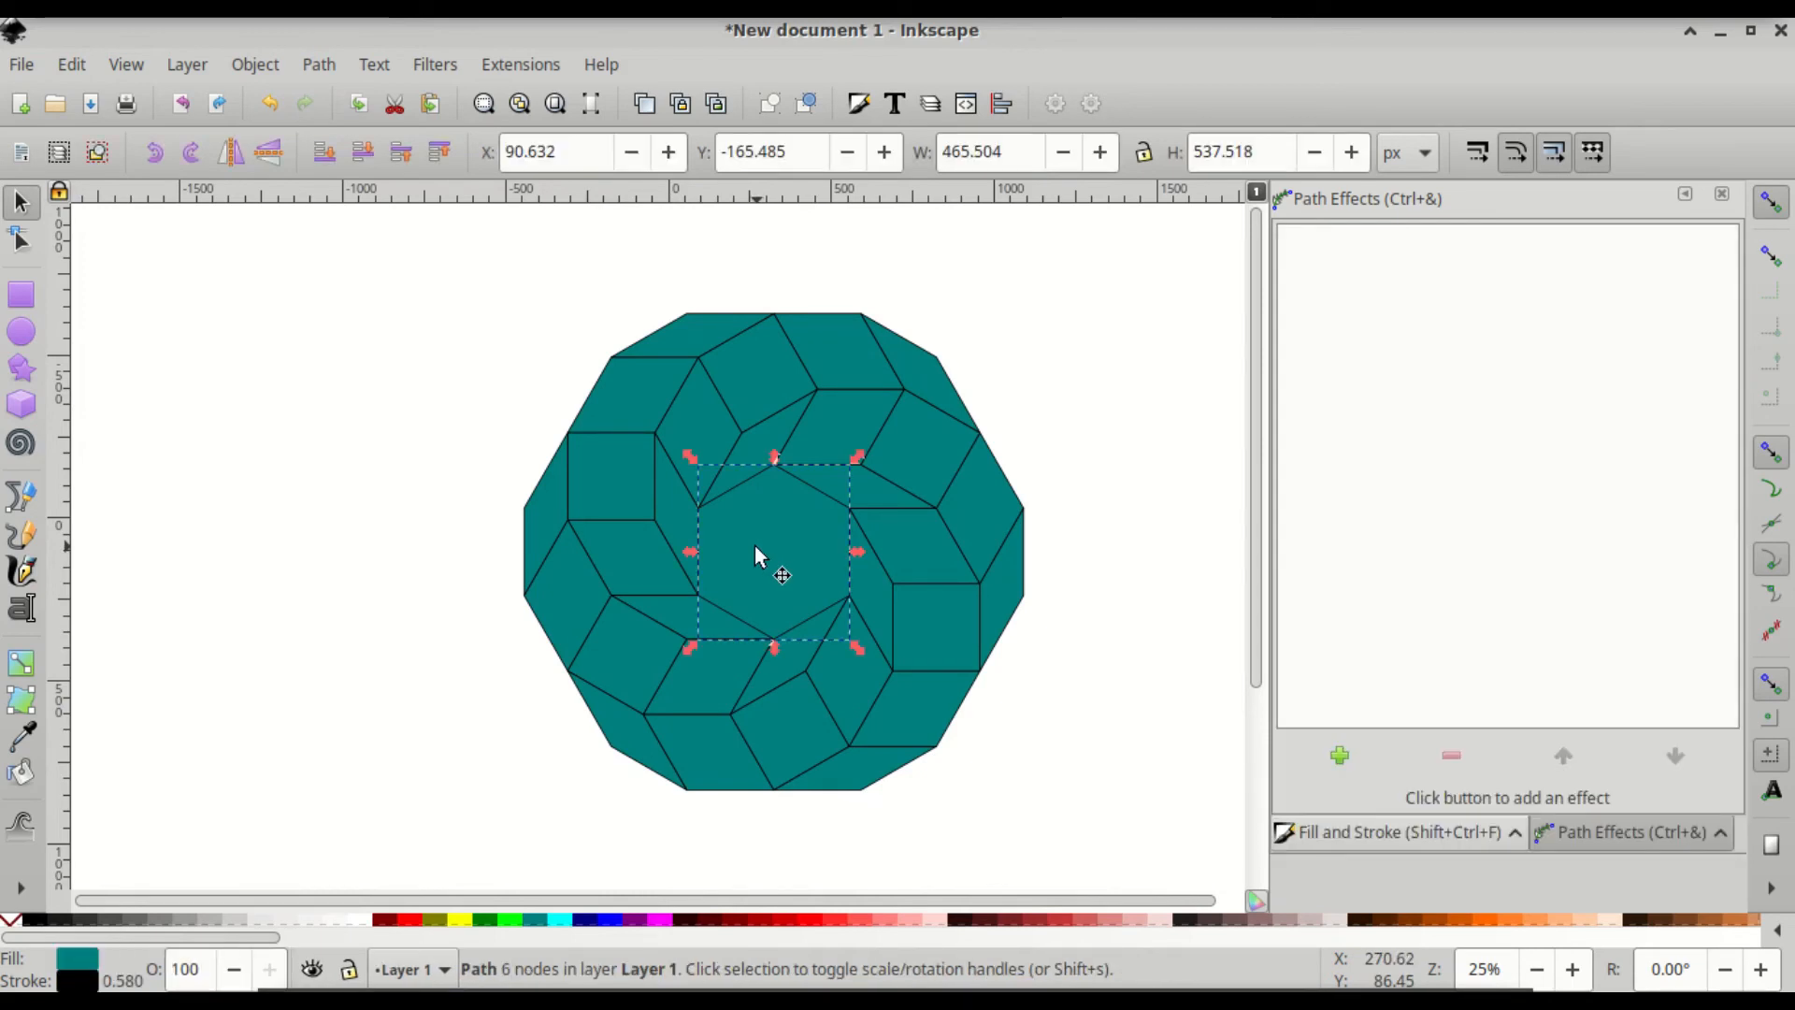
key(Delete)
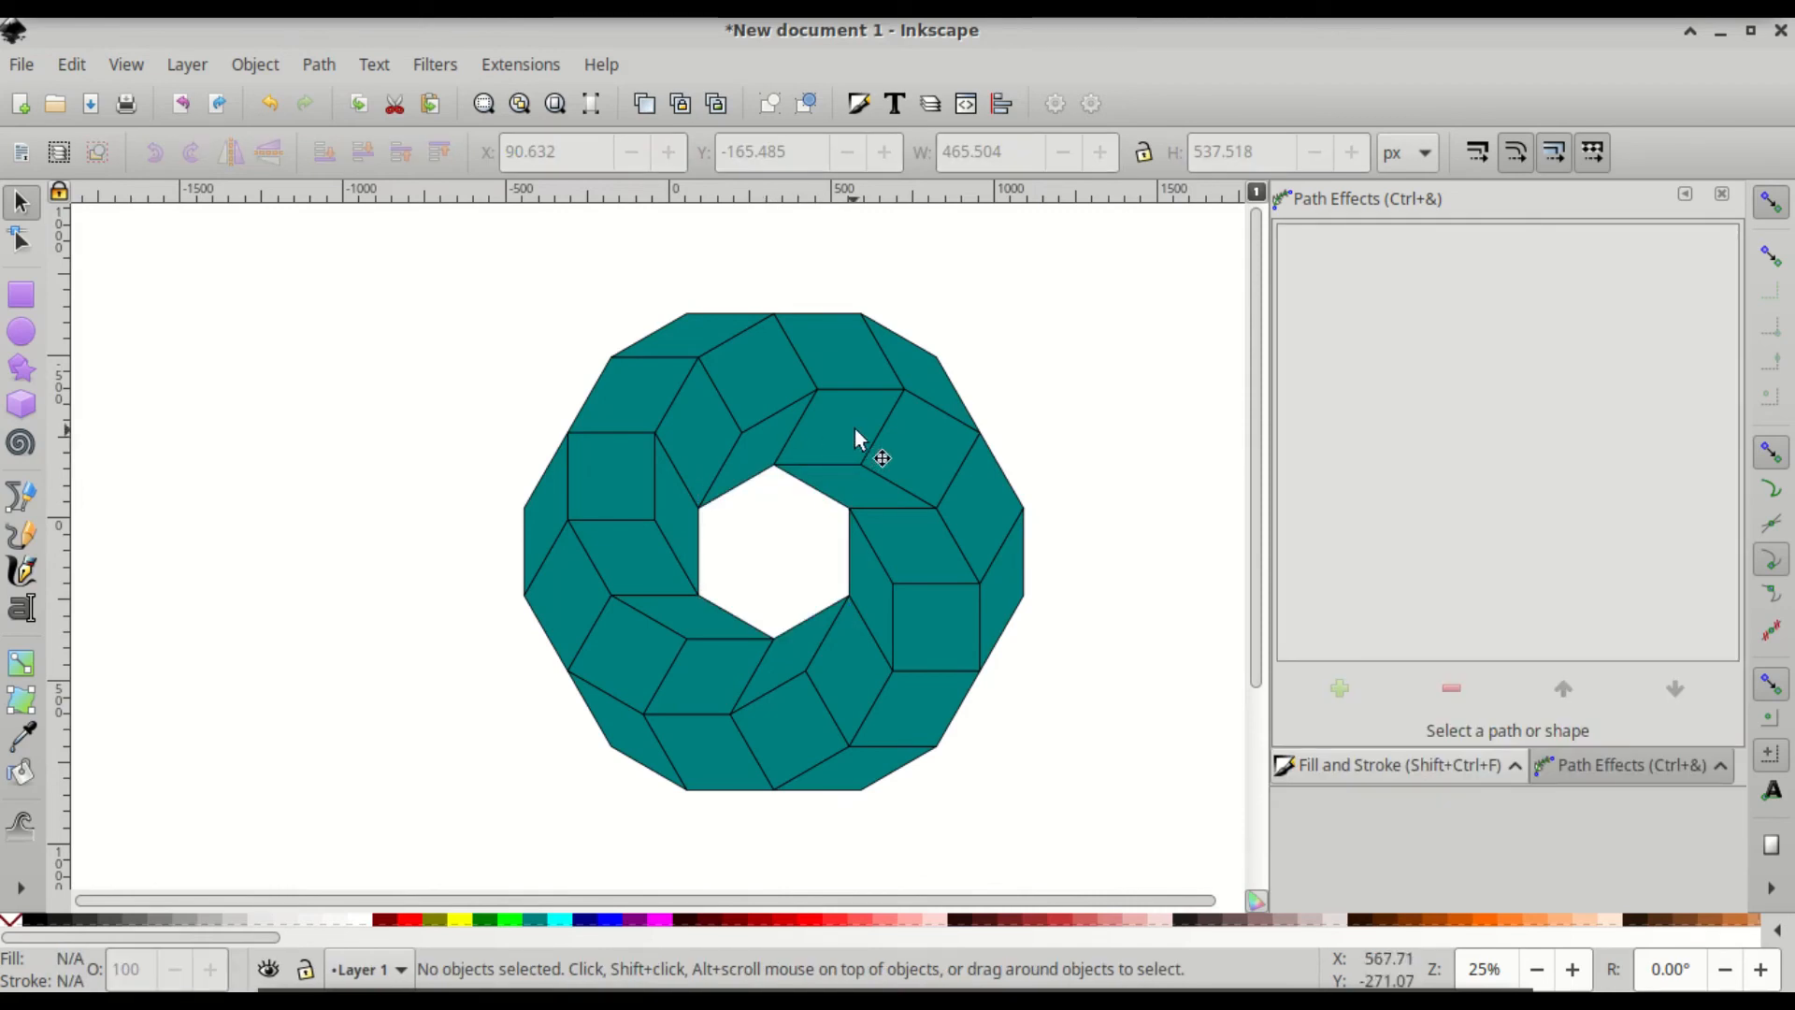
drag(409, 232, 1131, 854)
click(399, 395)
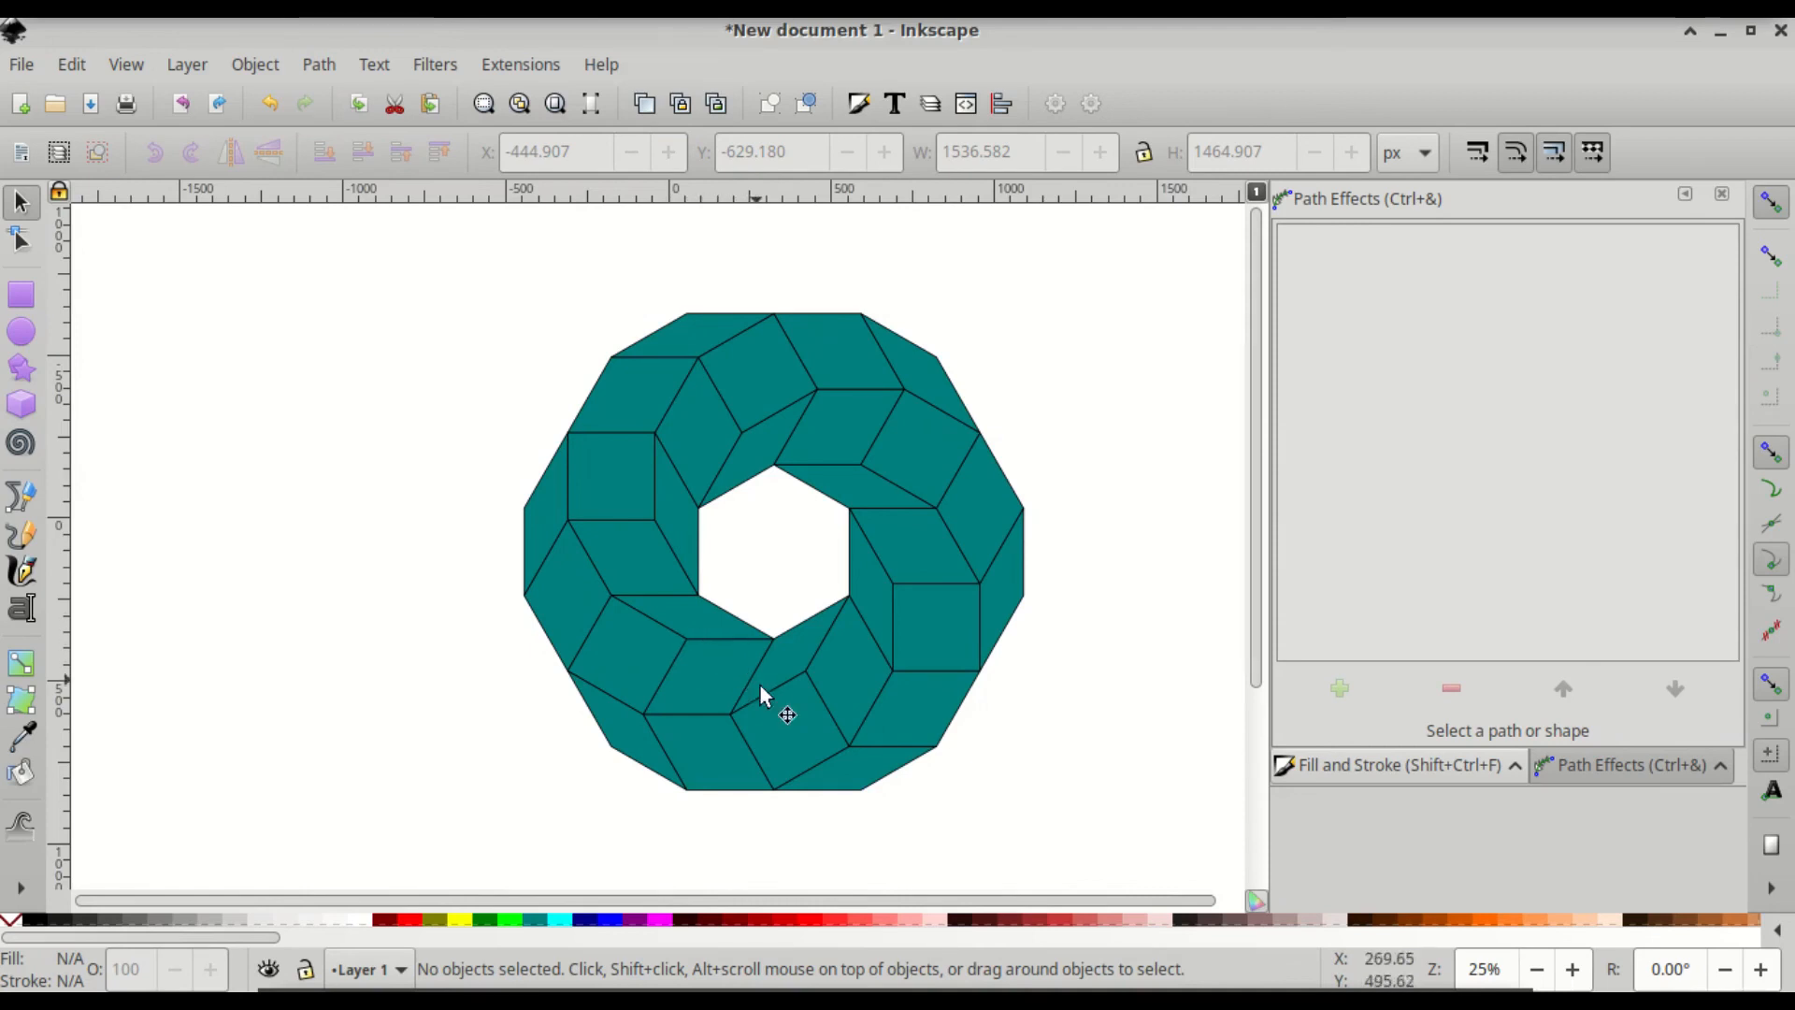
drag(405, 253, 1176, 874)
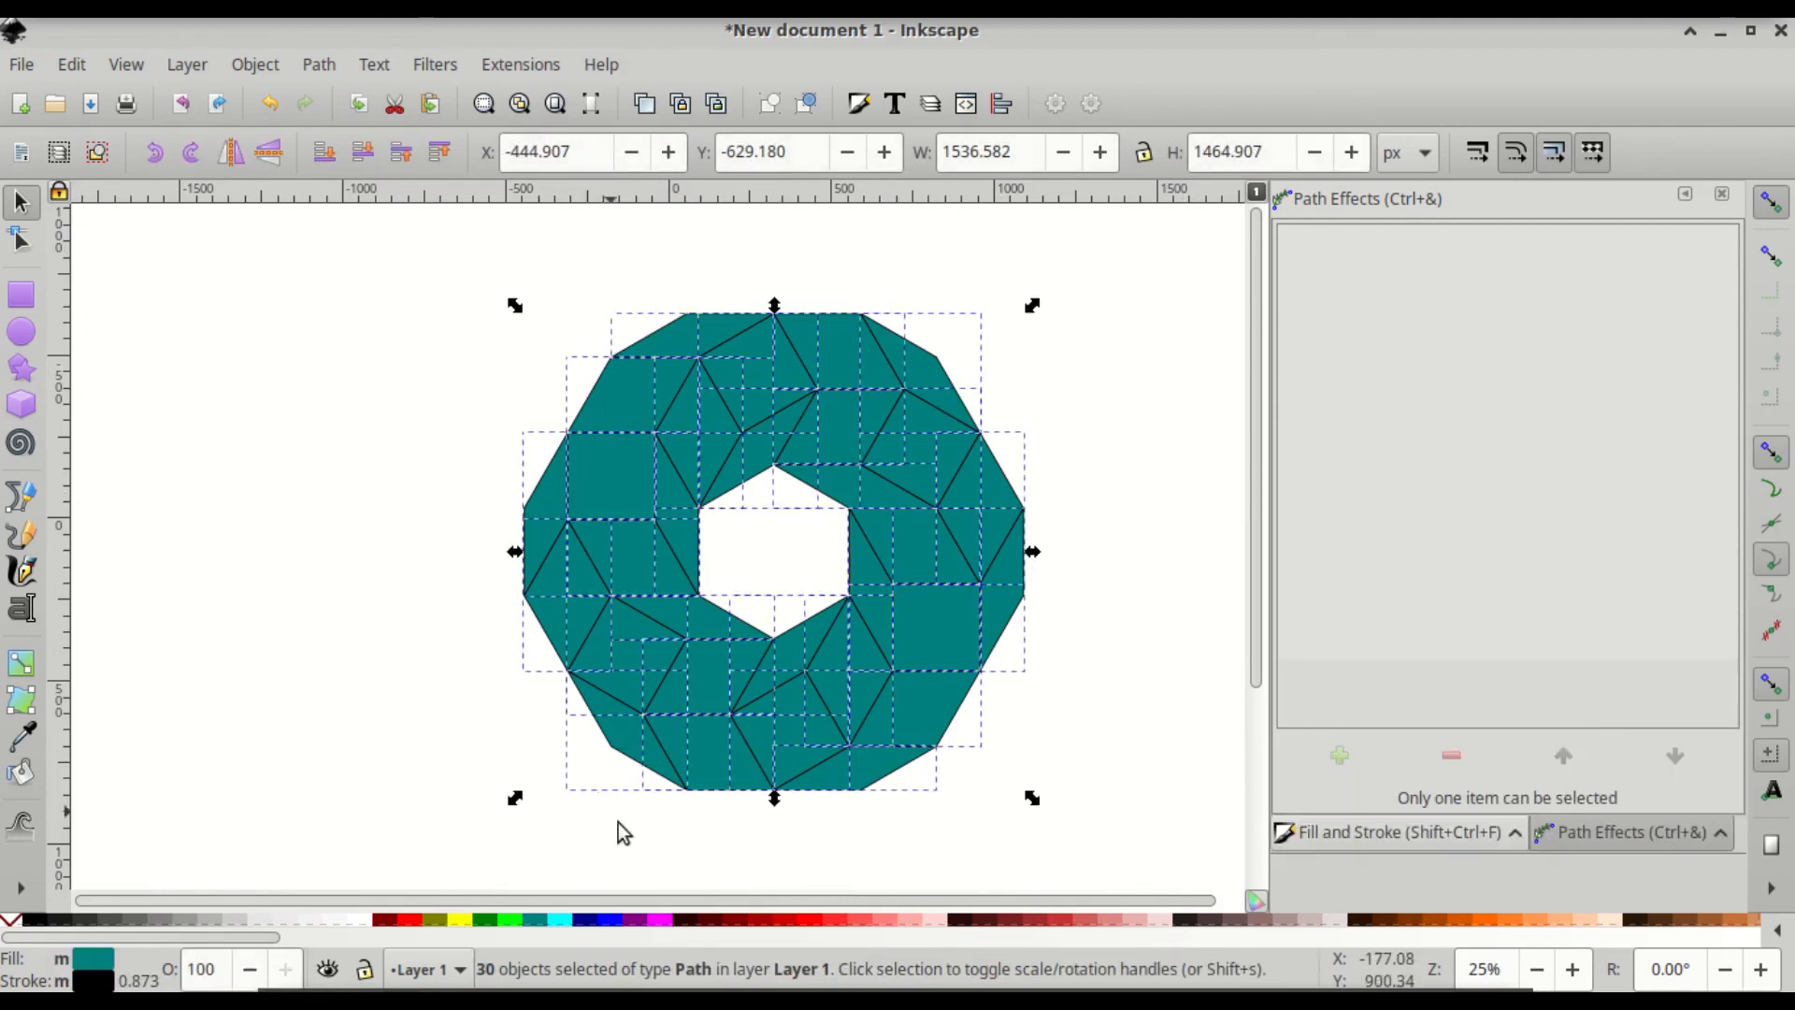
click(631, 858)
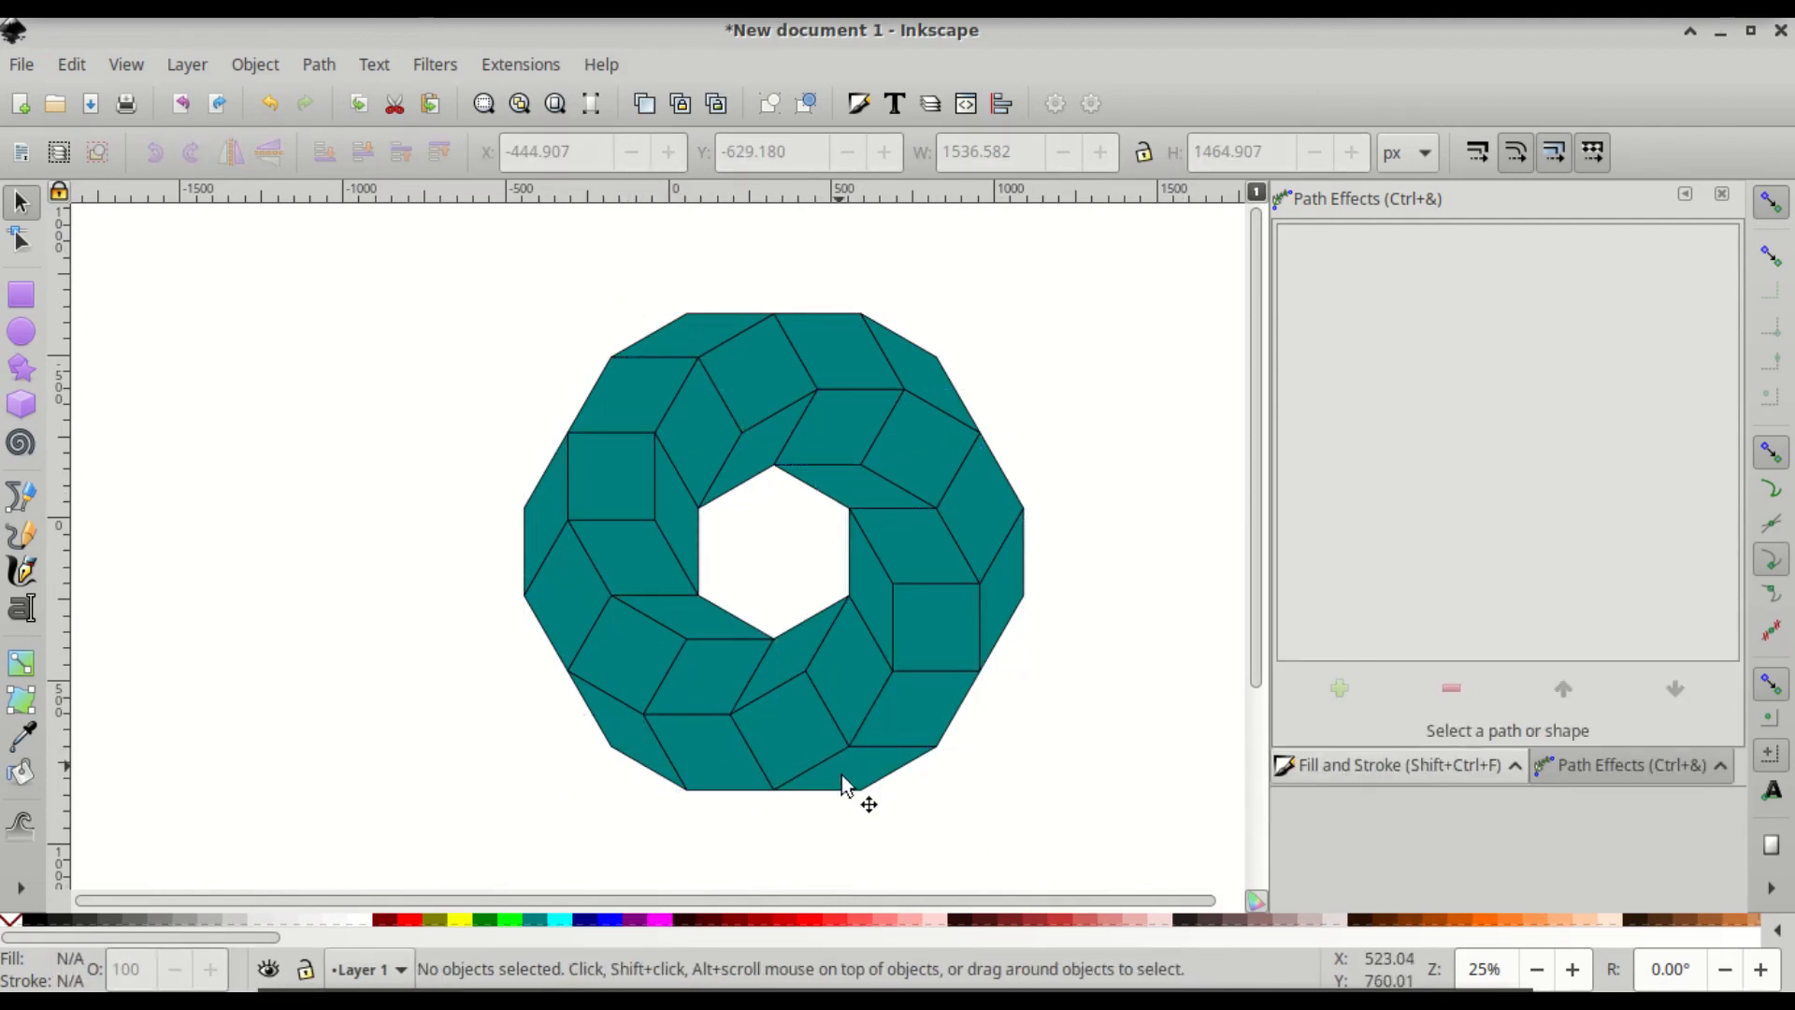
Fill the curved band of five faces on the ring's right side, from its bottom edge to above the hole, with dark red #501616
click(864, 752)
shift+click(921, 718)
shift+click(921, 631)
shift+click(881, 524)
shift+click(879, 494)
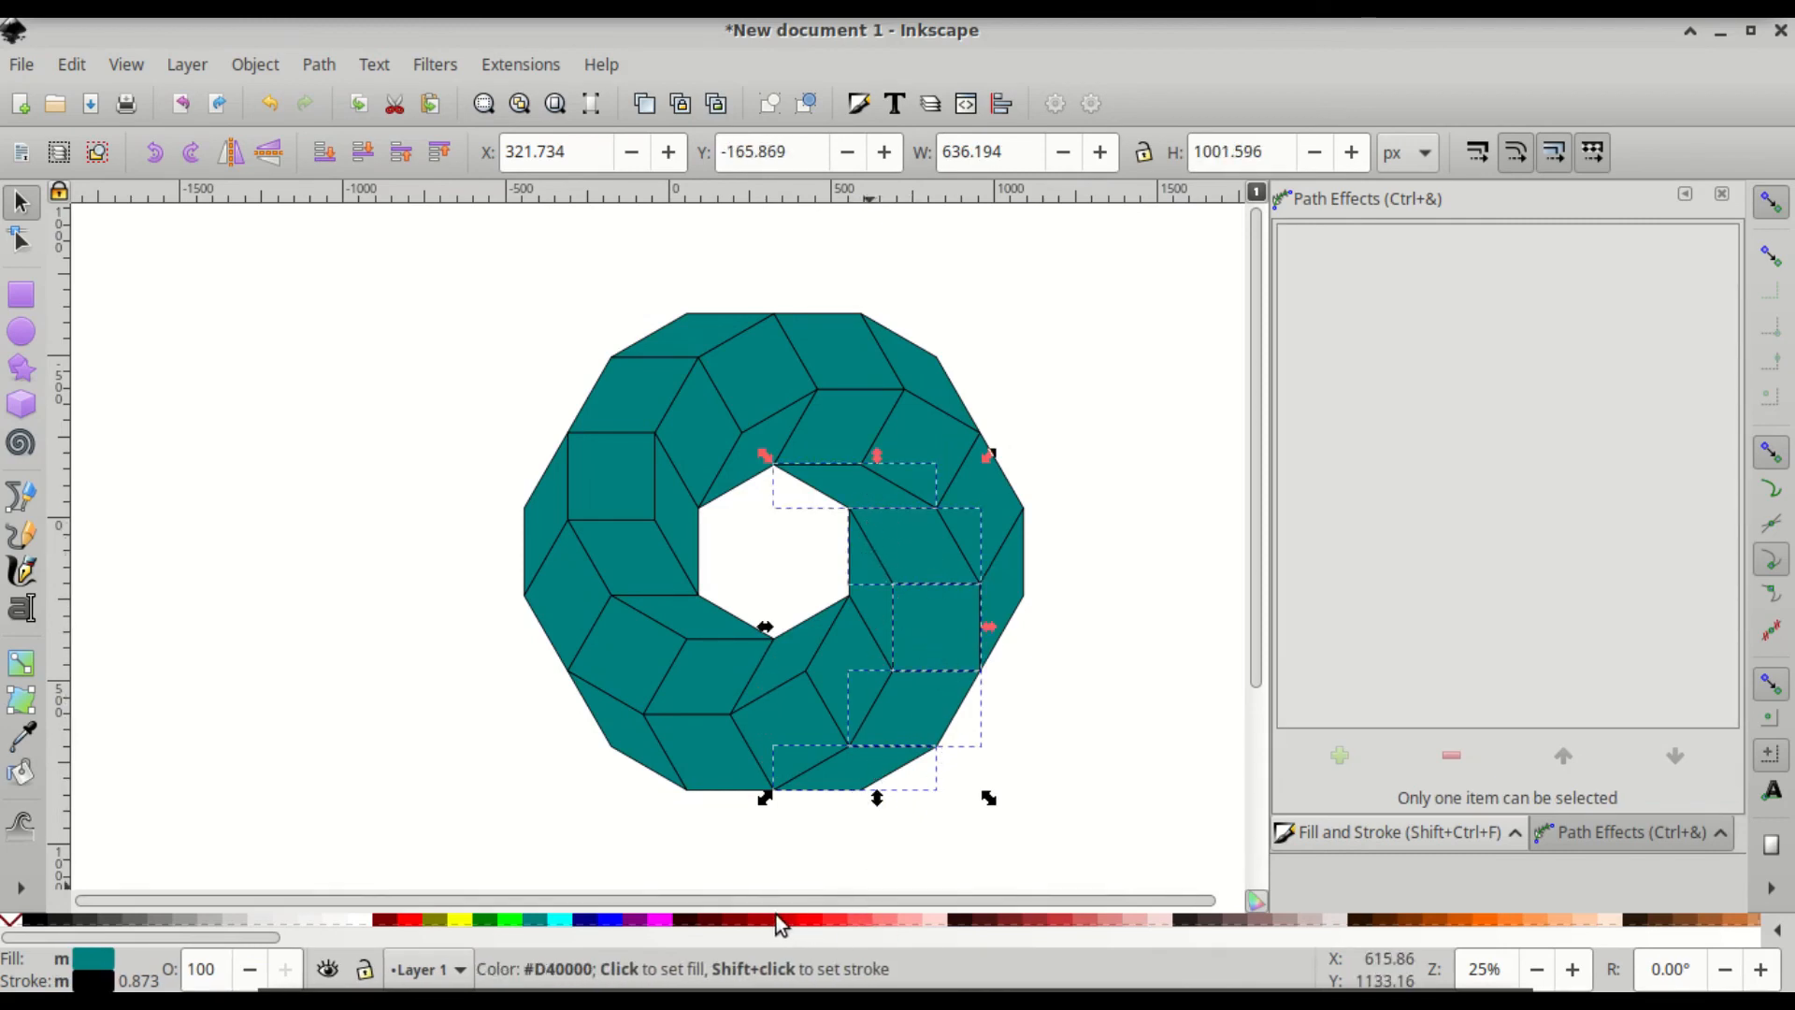
click(987, 926)
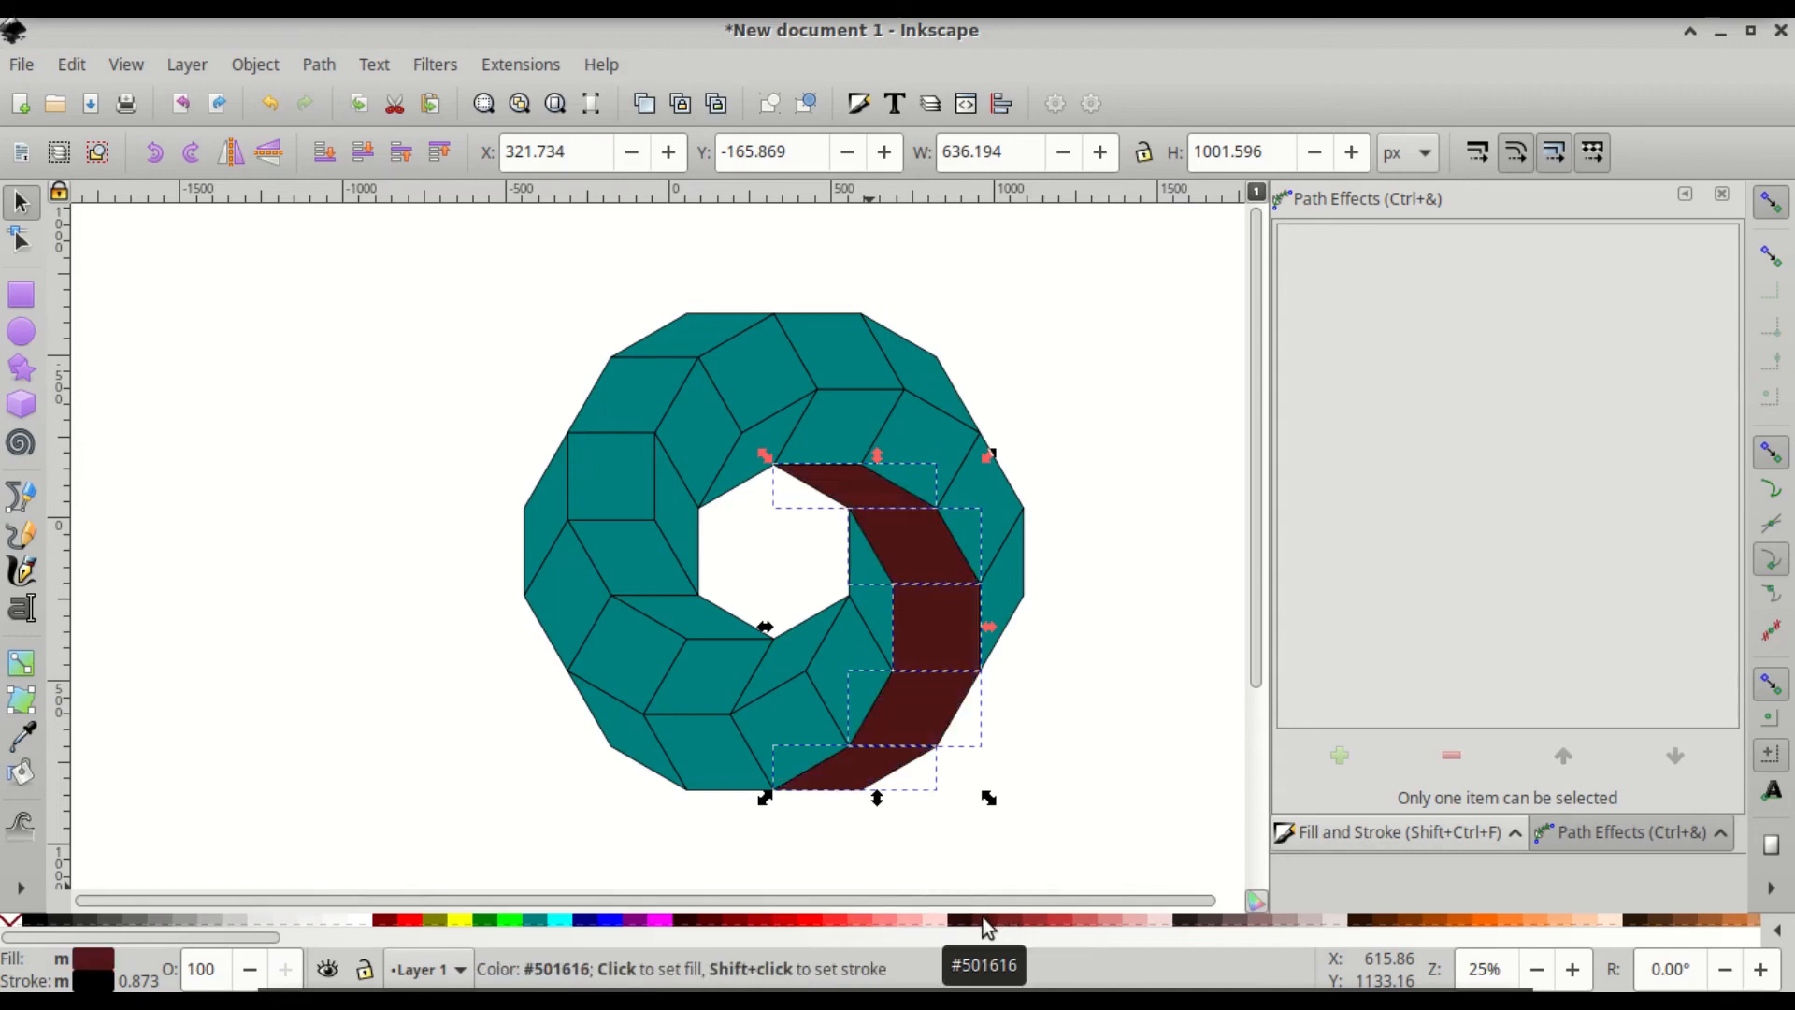
Fill the ten teal faces in the two bands flanking the darkest band with medium red #A02C2C
click(1000, 570)
shift+click(939, 486)
shift+click(898, 463)
shift+click(810, 439)
shift+click(751, 454)
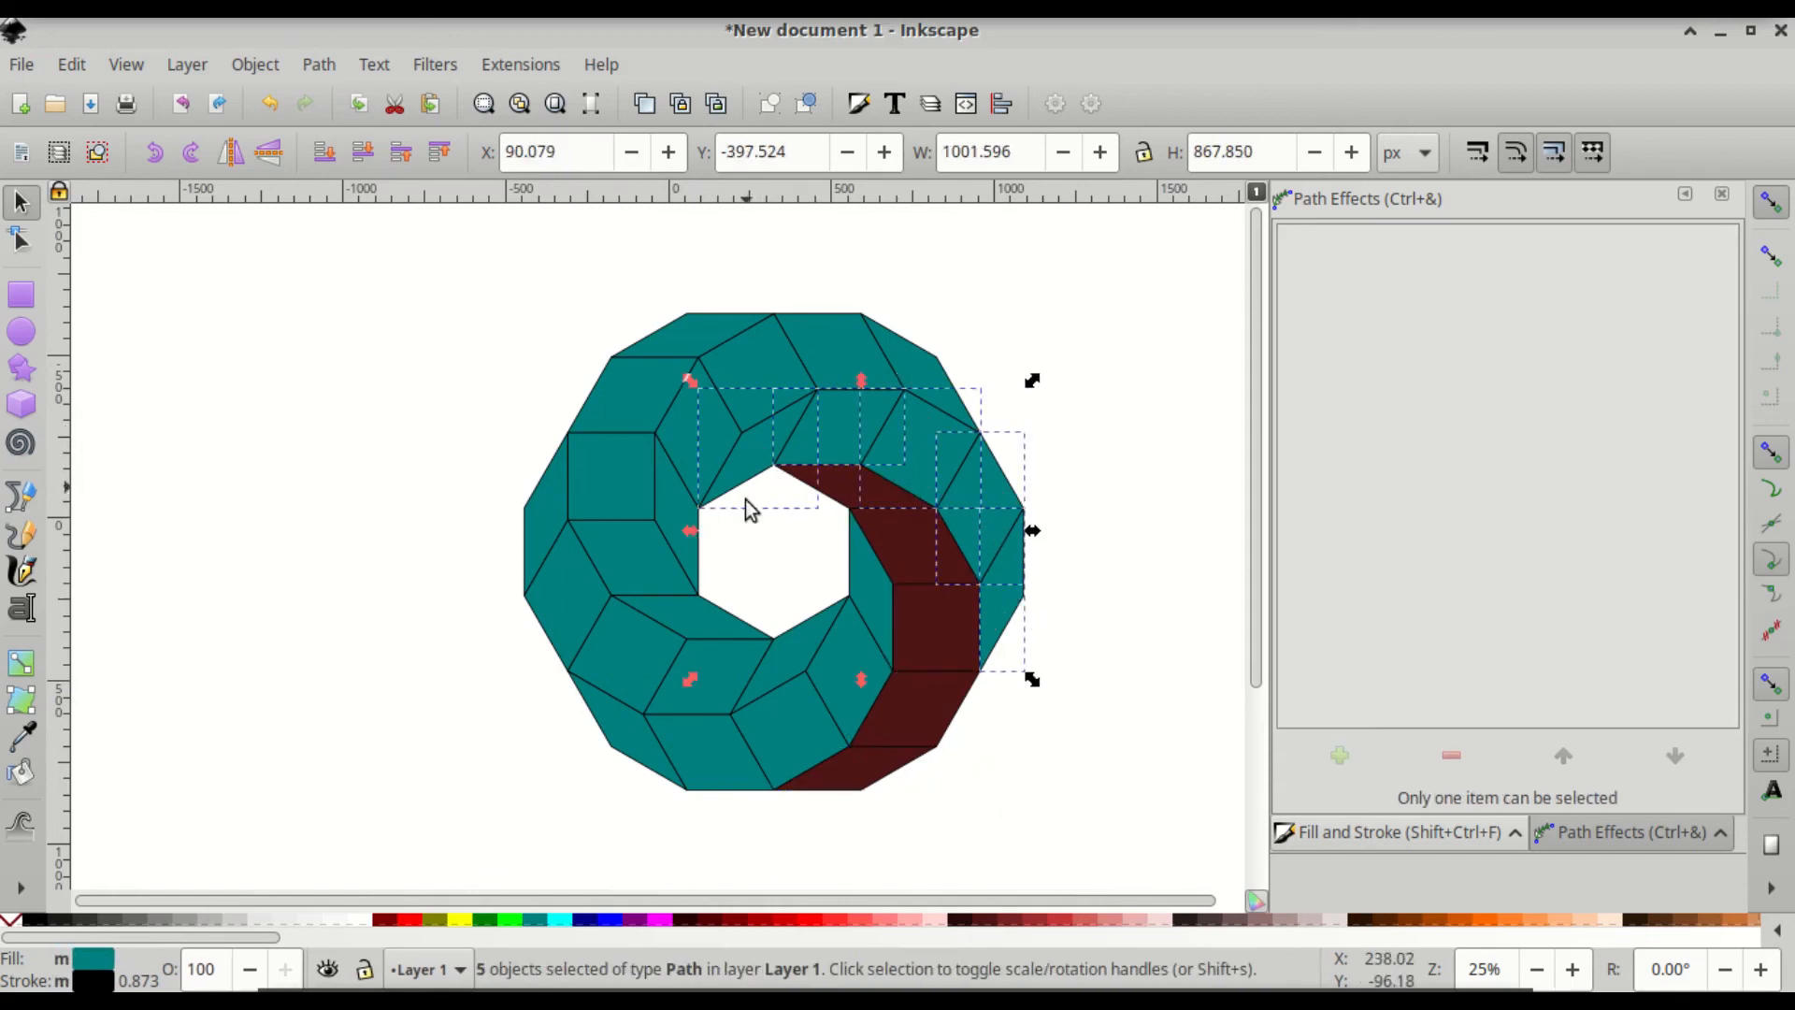
shift+click(629, 748)
shift+click(714, 757)
shift+click(804, 725)
shift+click(867, 572)
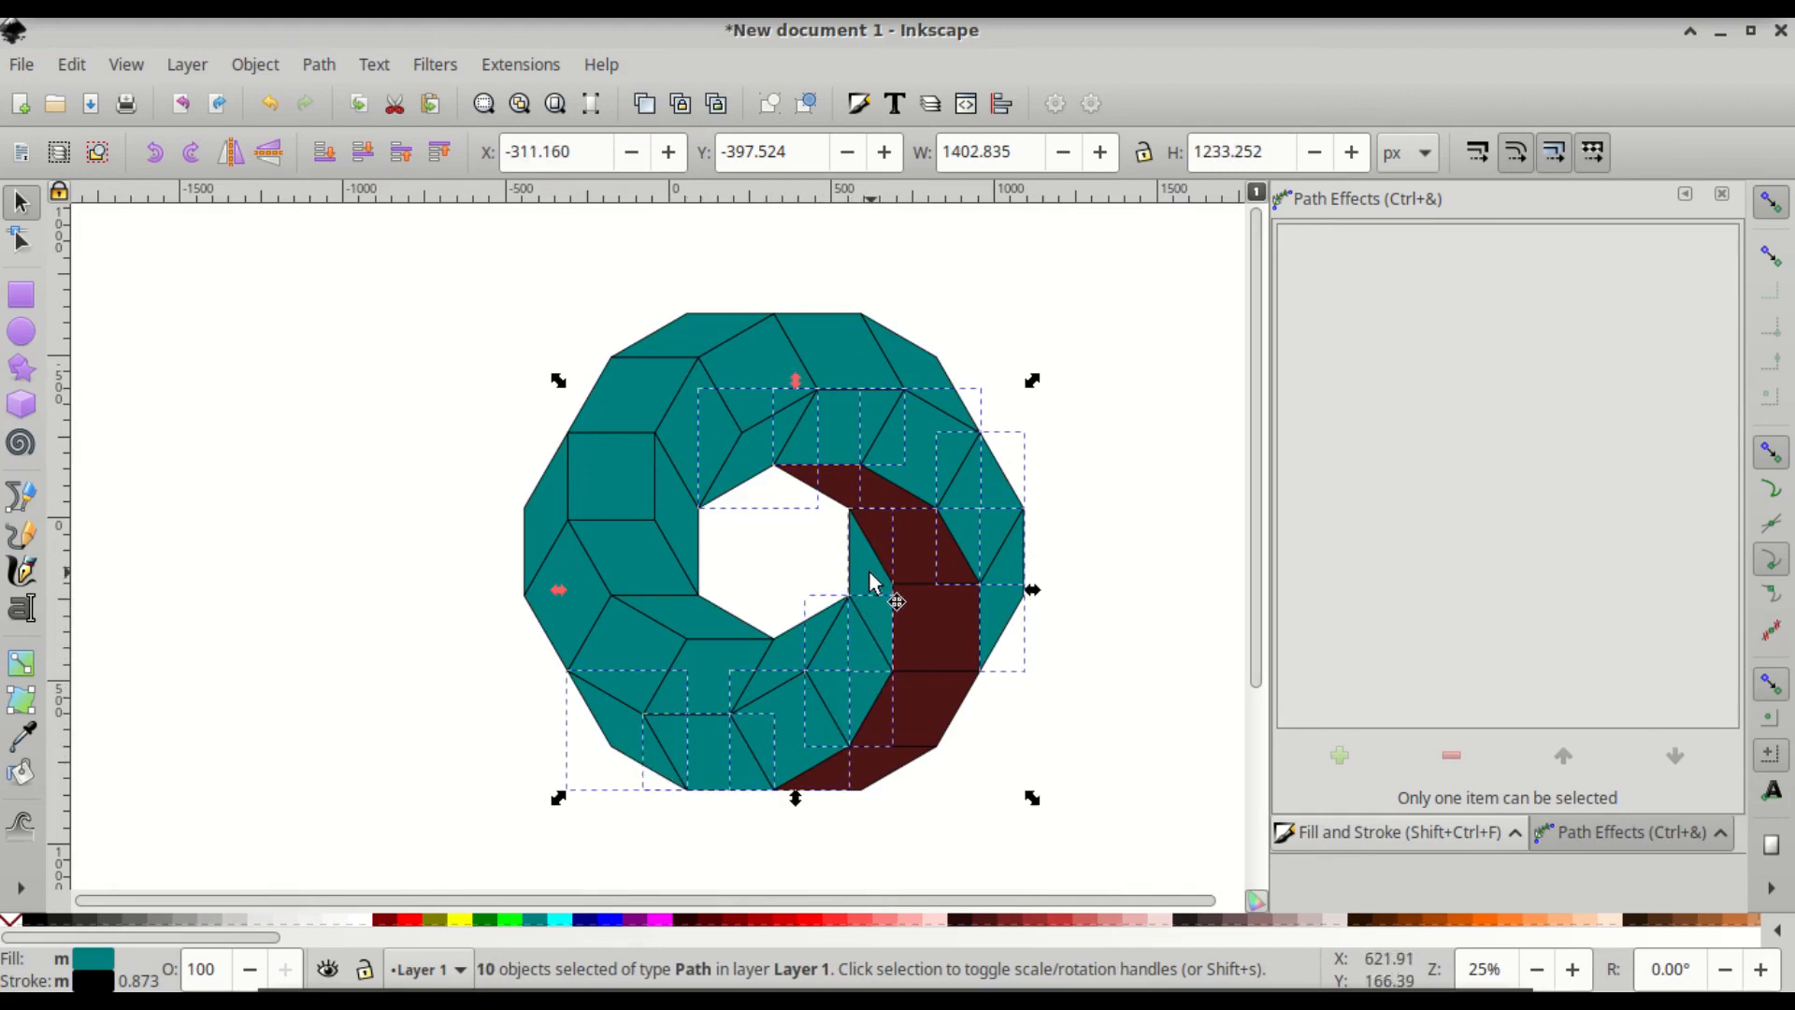
click(1056, 920)
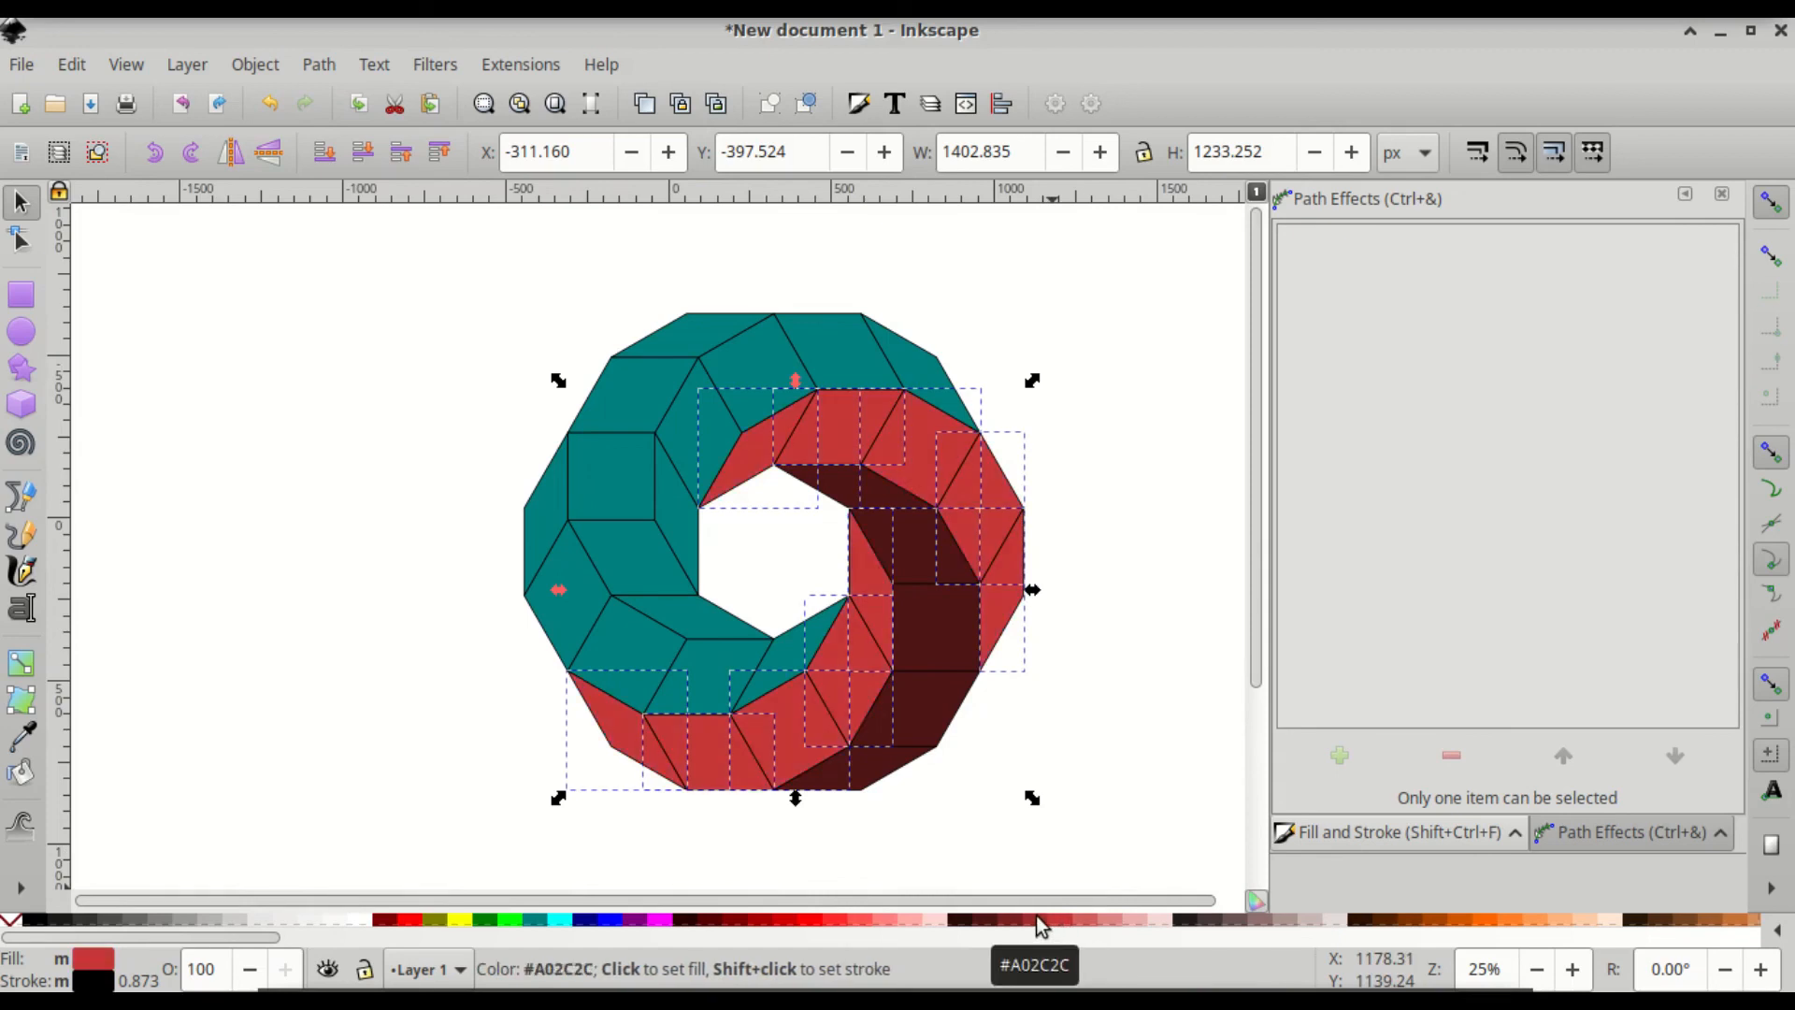
click(1038, 922)
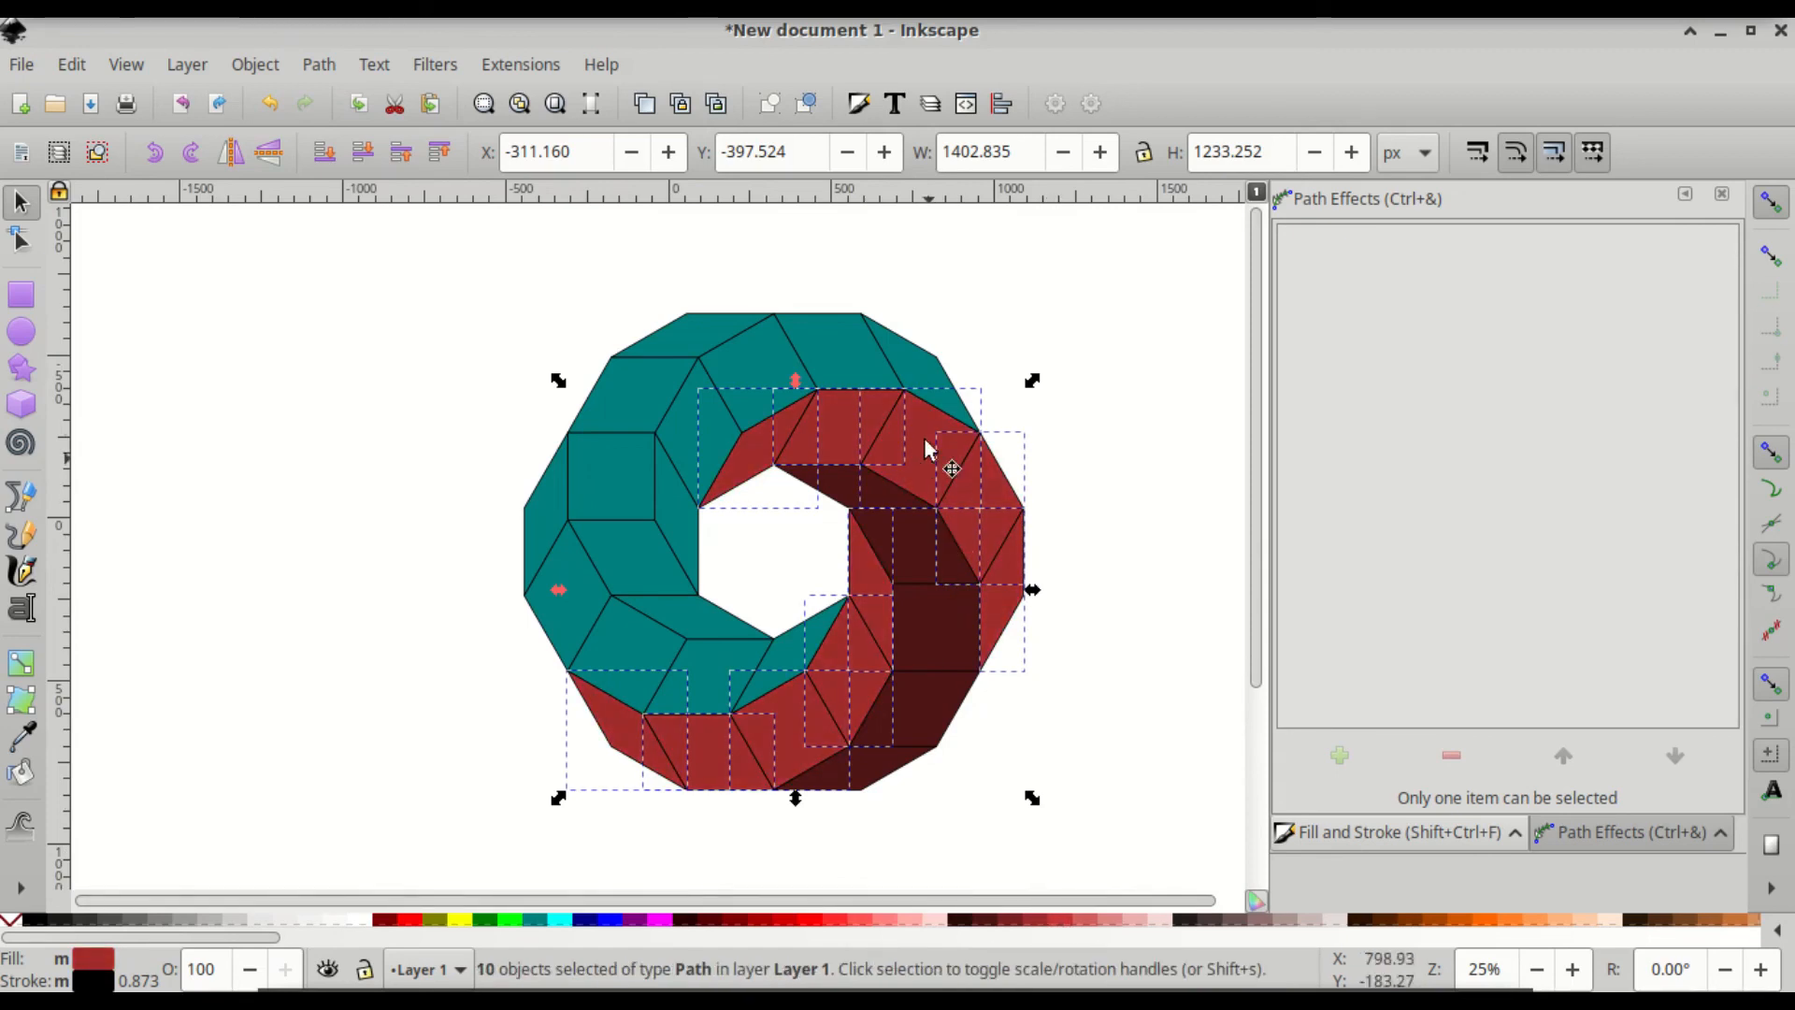
Fill the ten teal faces in the two bands bordering the medium red ones with lighter red #D35F5F
click(925, 383)
shift+click(826, 360)
shift+click(732, 387)
shift+click(695, 494)
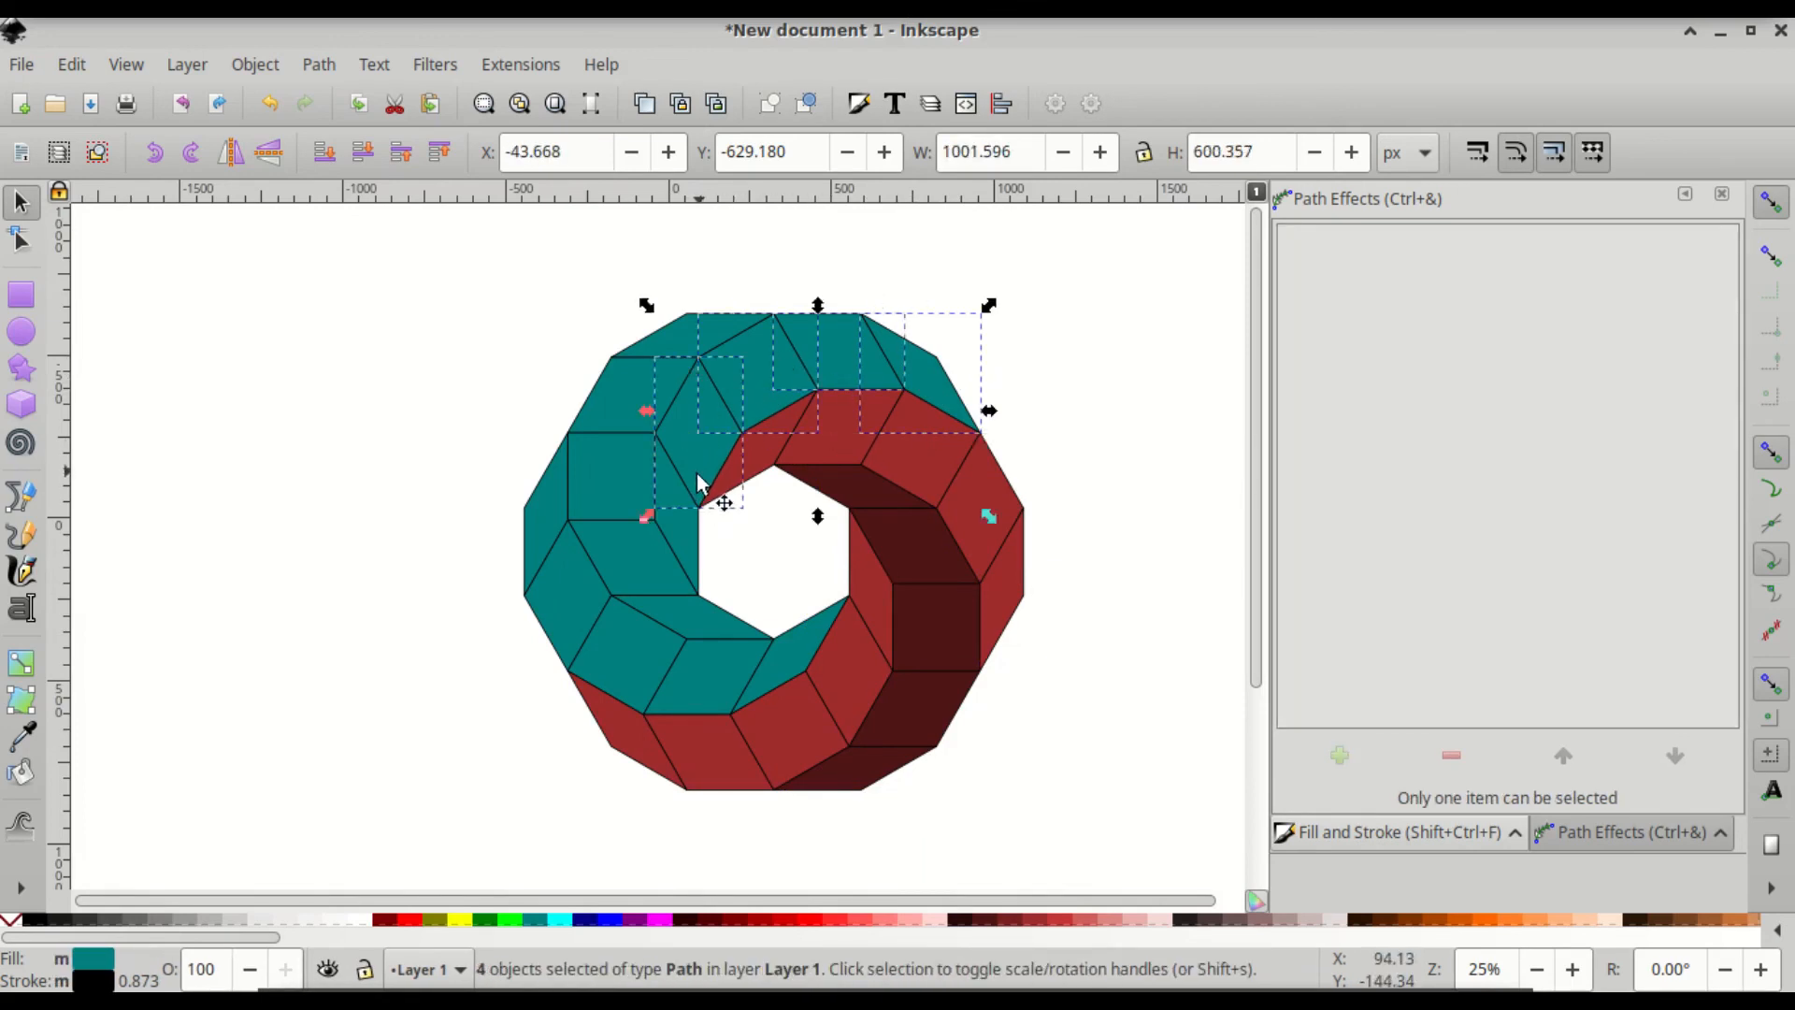
shift+click(697, 560)
shift+click(799, 659)
shift+click(711, 700)
shift+click(601, 668)
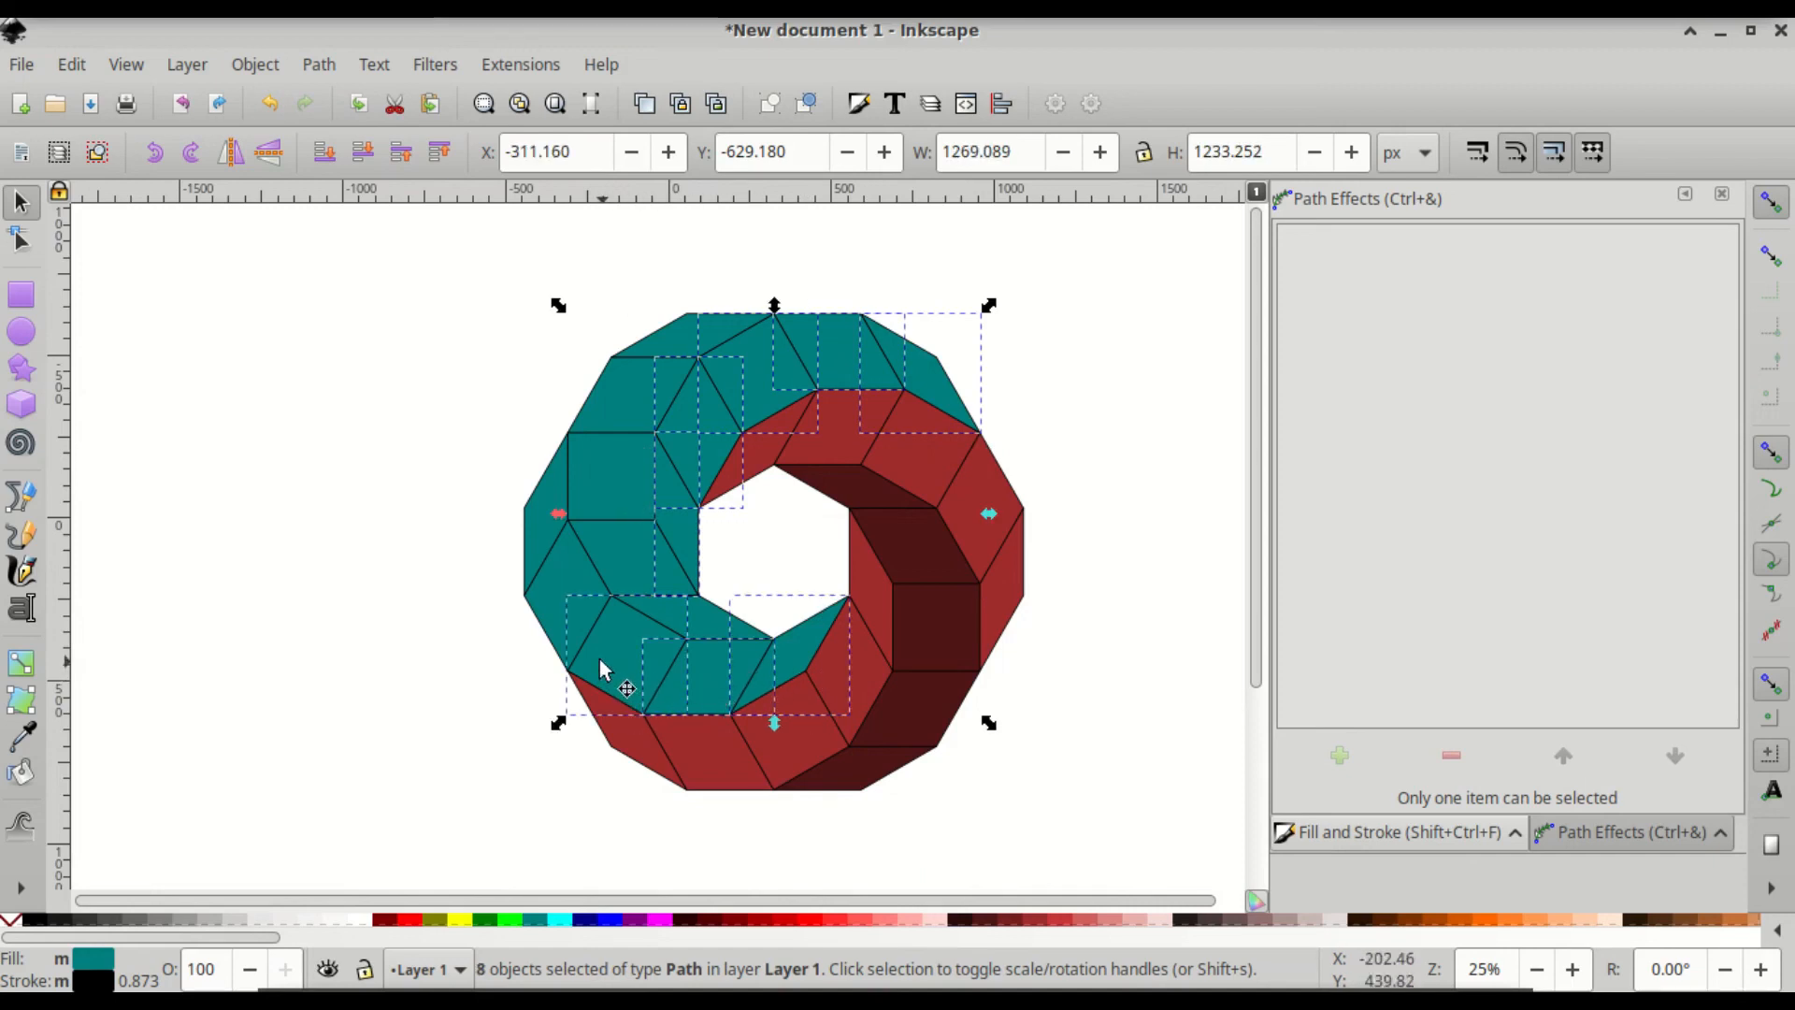
shift+click(549, 594)
shift+click(559, 517)
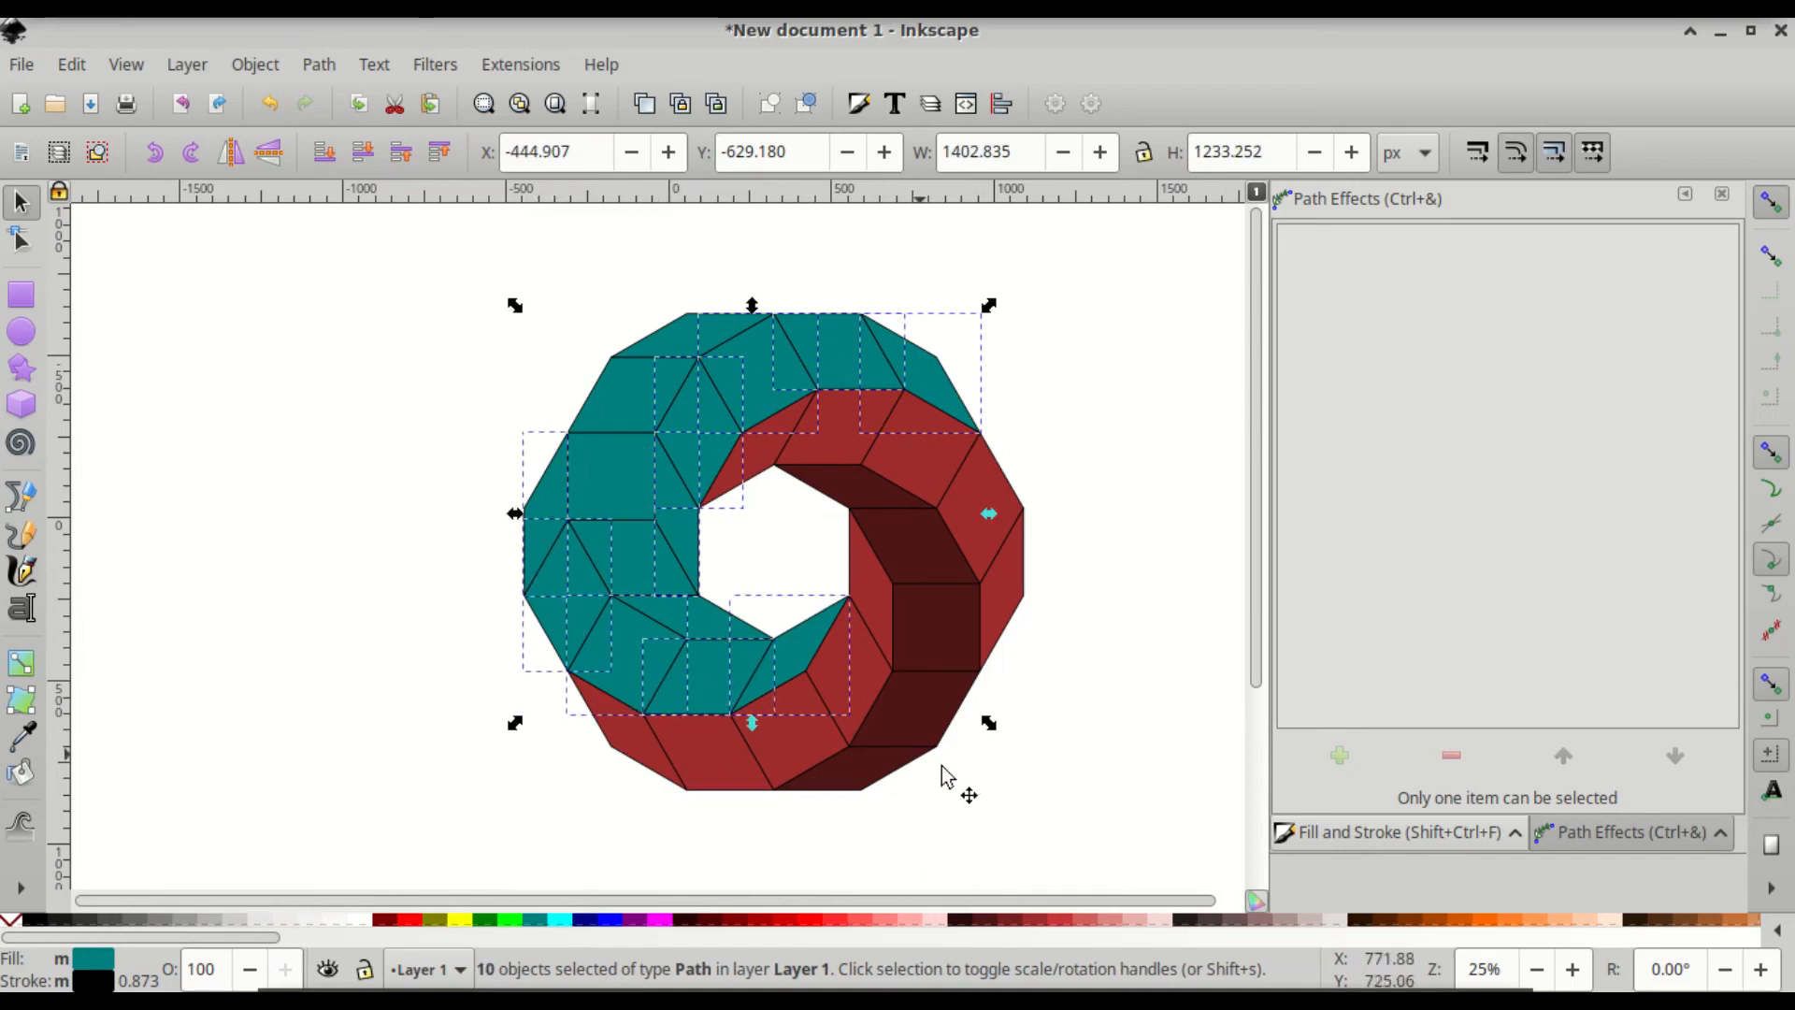
click(1081, 917)
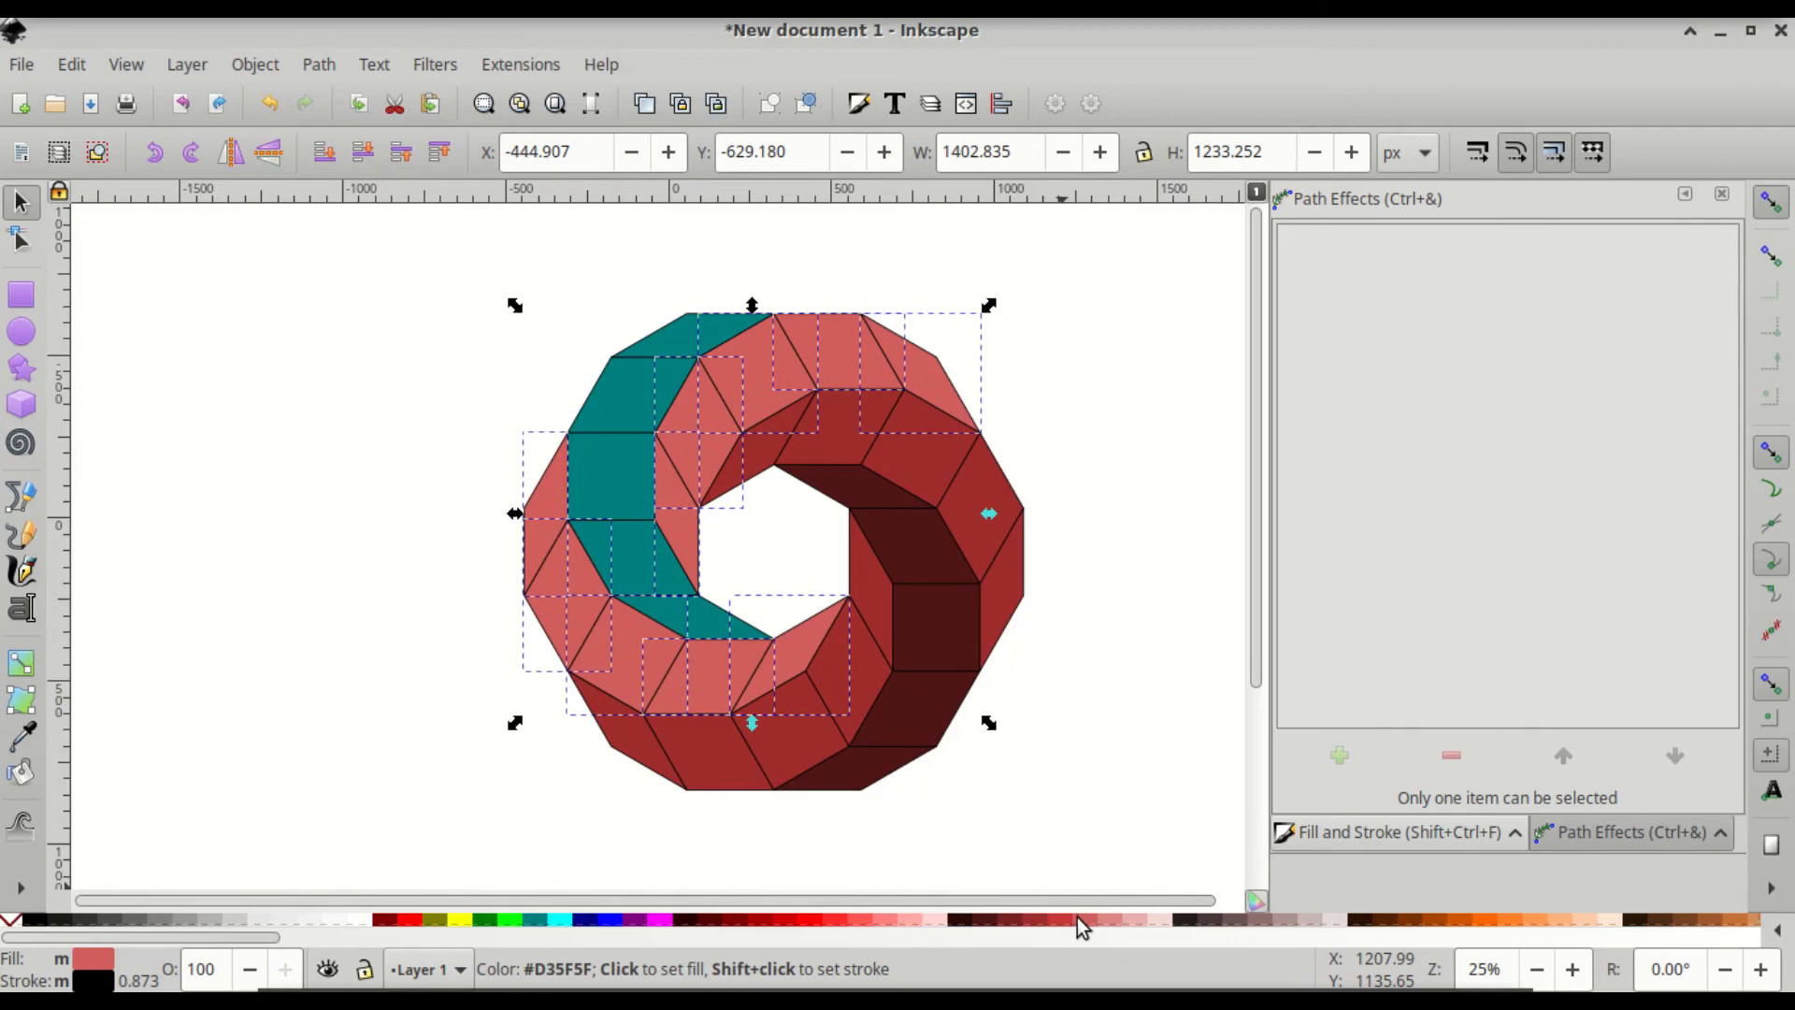
Fill the five remaining teal faces in the ring's left band with a light pinkish red and clear the selection
click(687, 619)
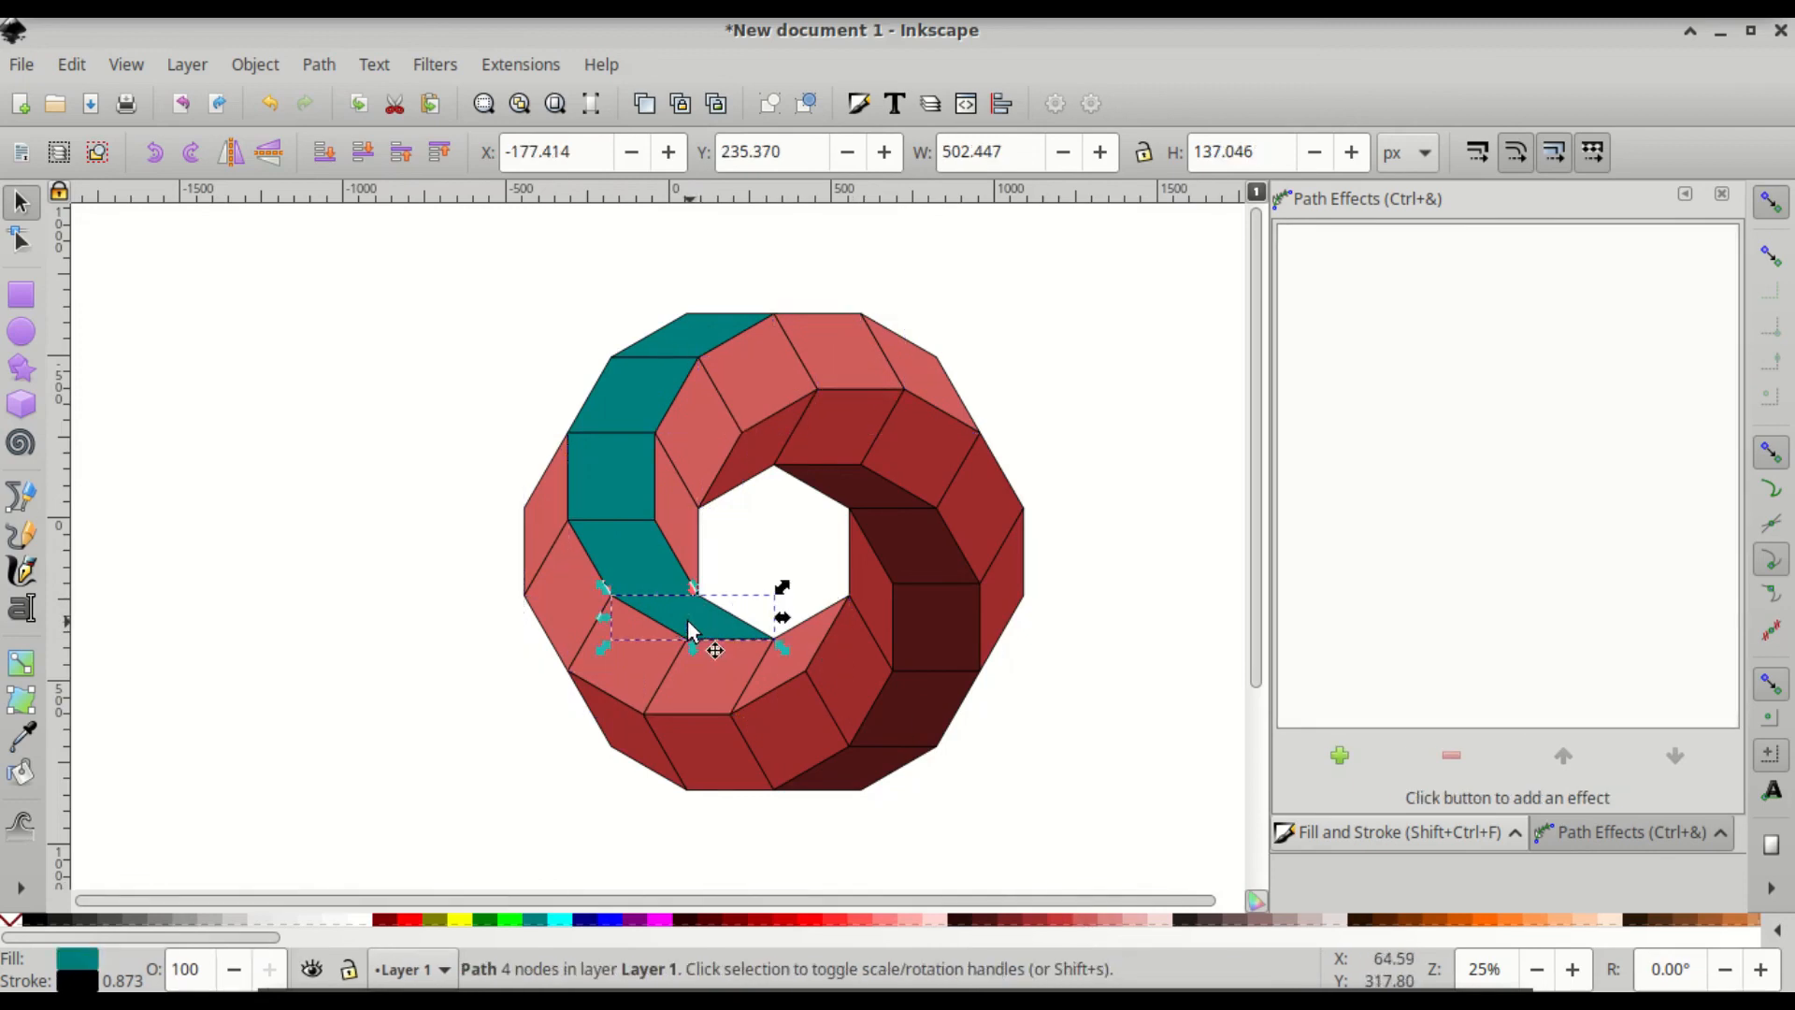
shift+click(632, 567)
shift+click(615, 449)
shift+click(655, 364)
shift+click(694, 342)
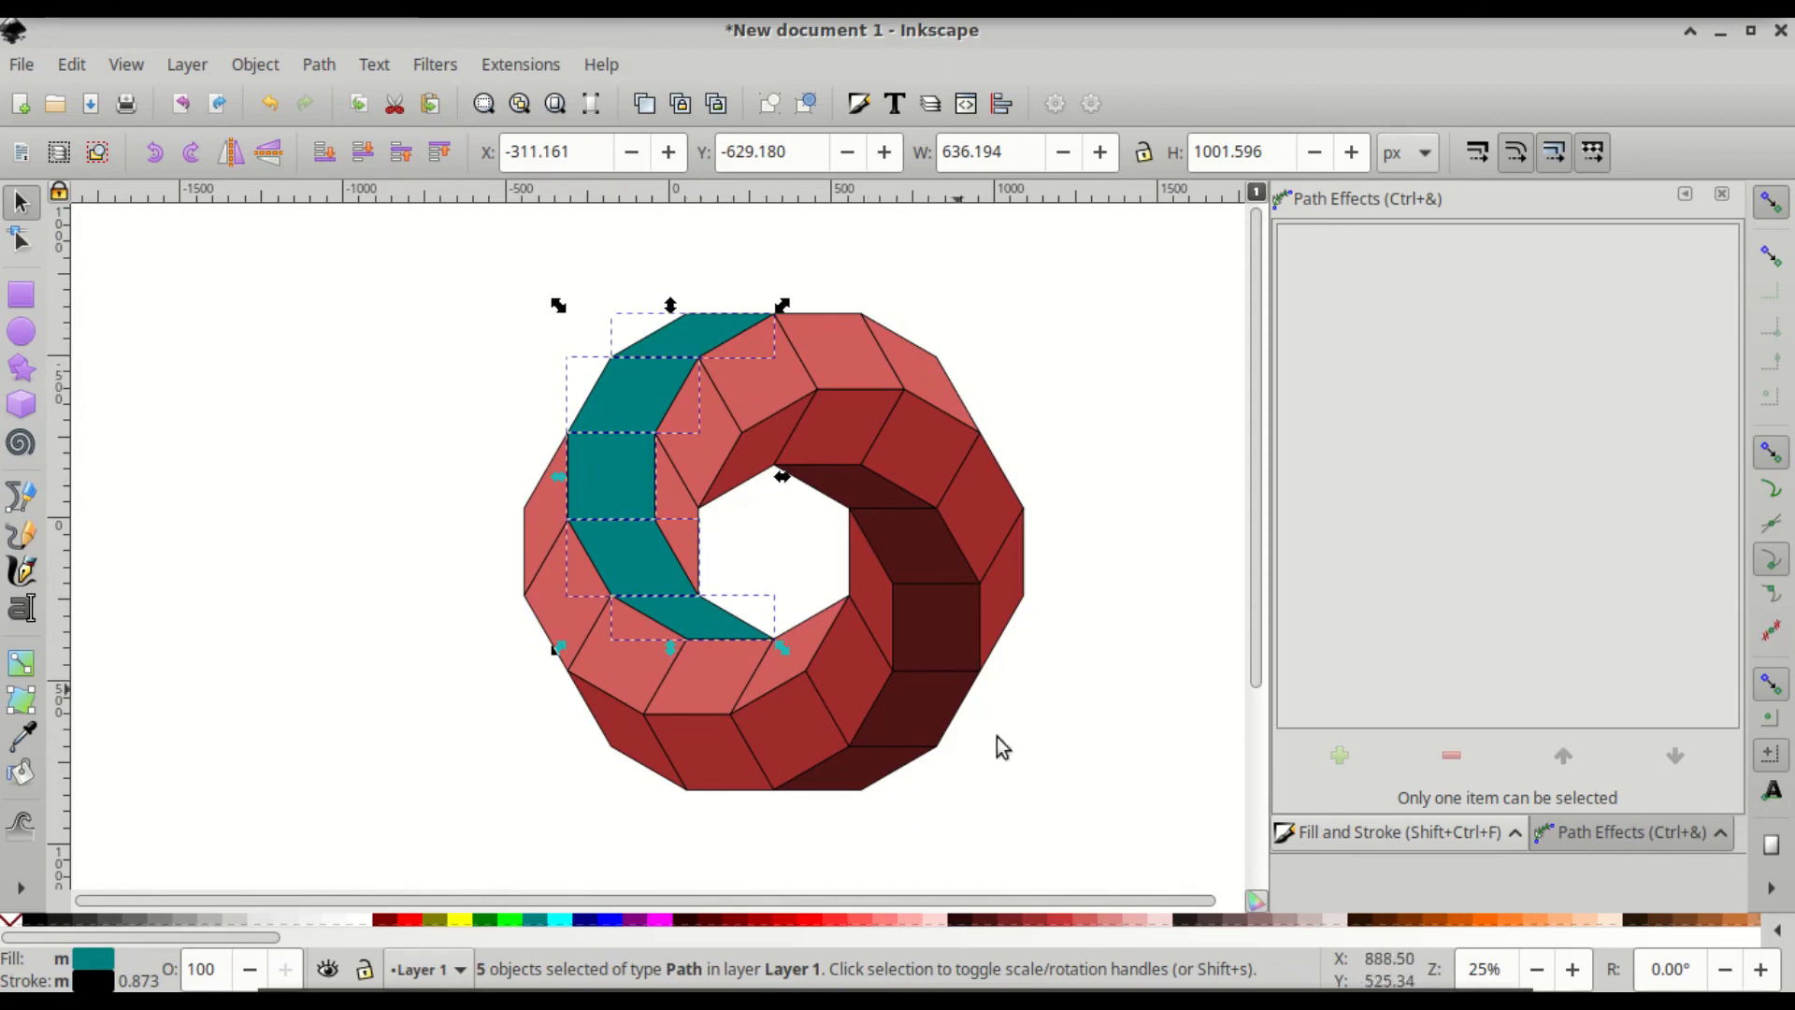
click(1110, 922)
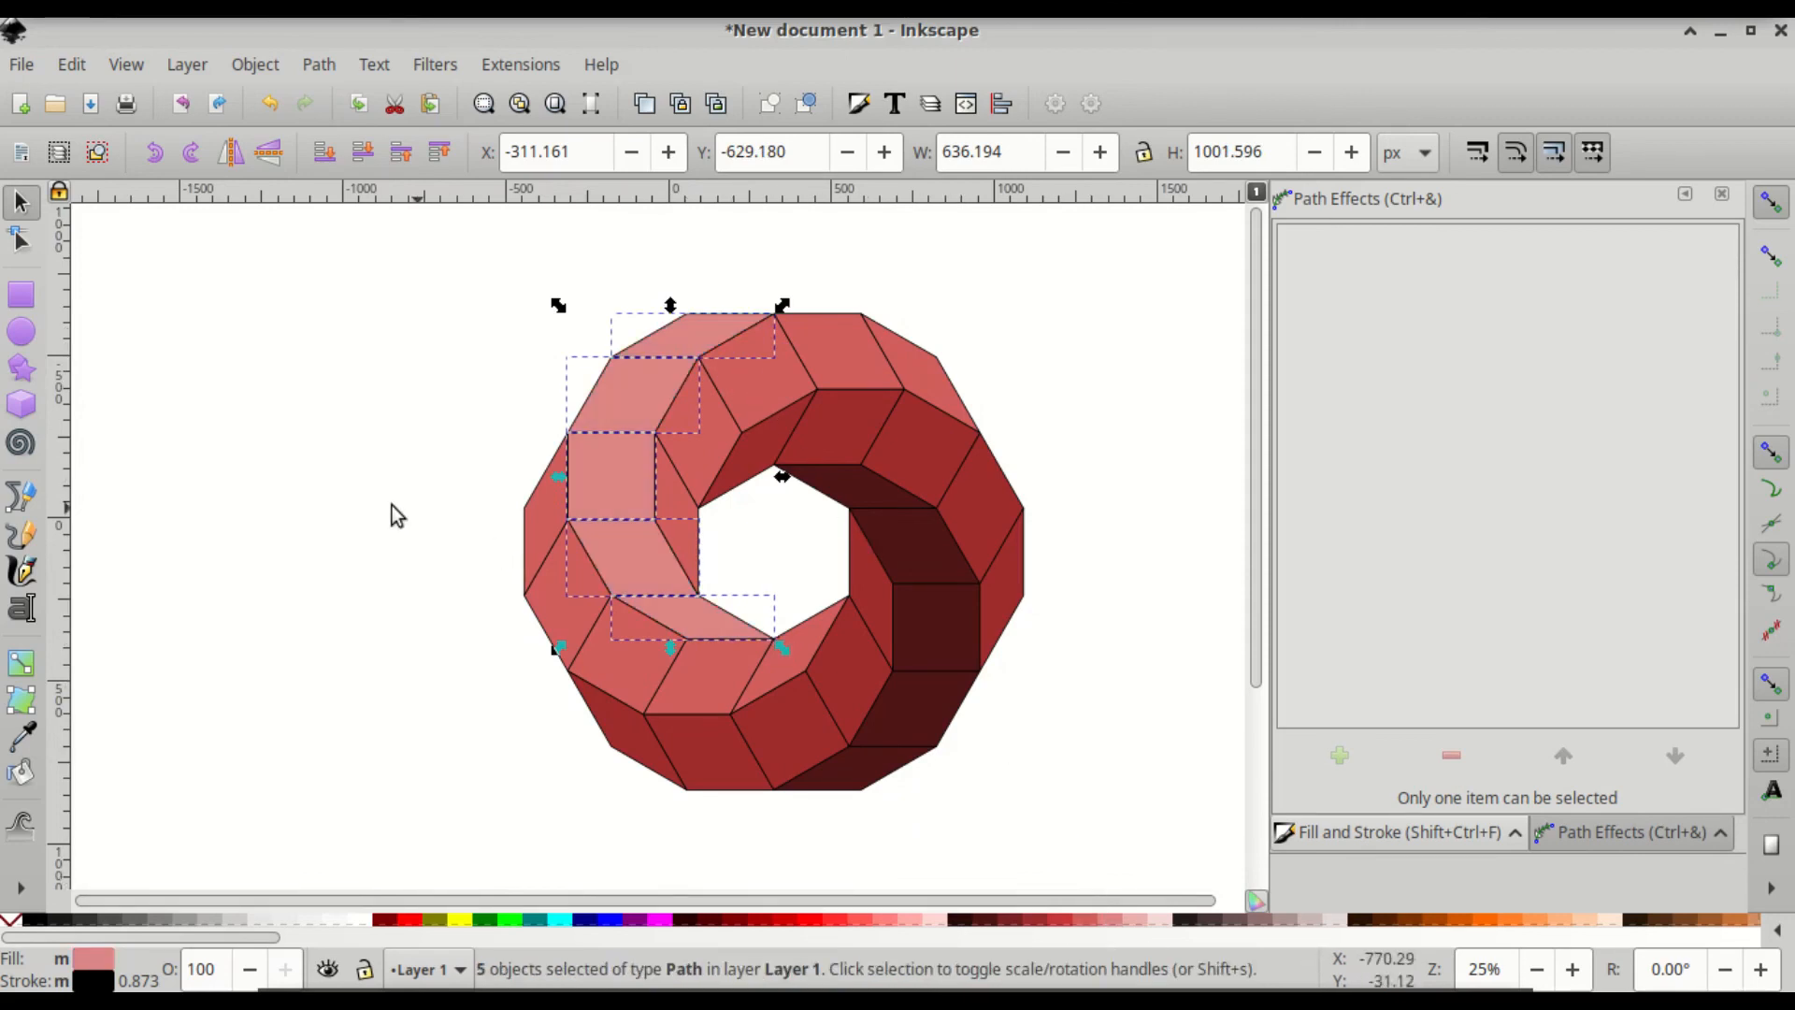
click(352, 496)
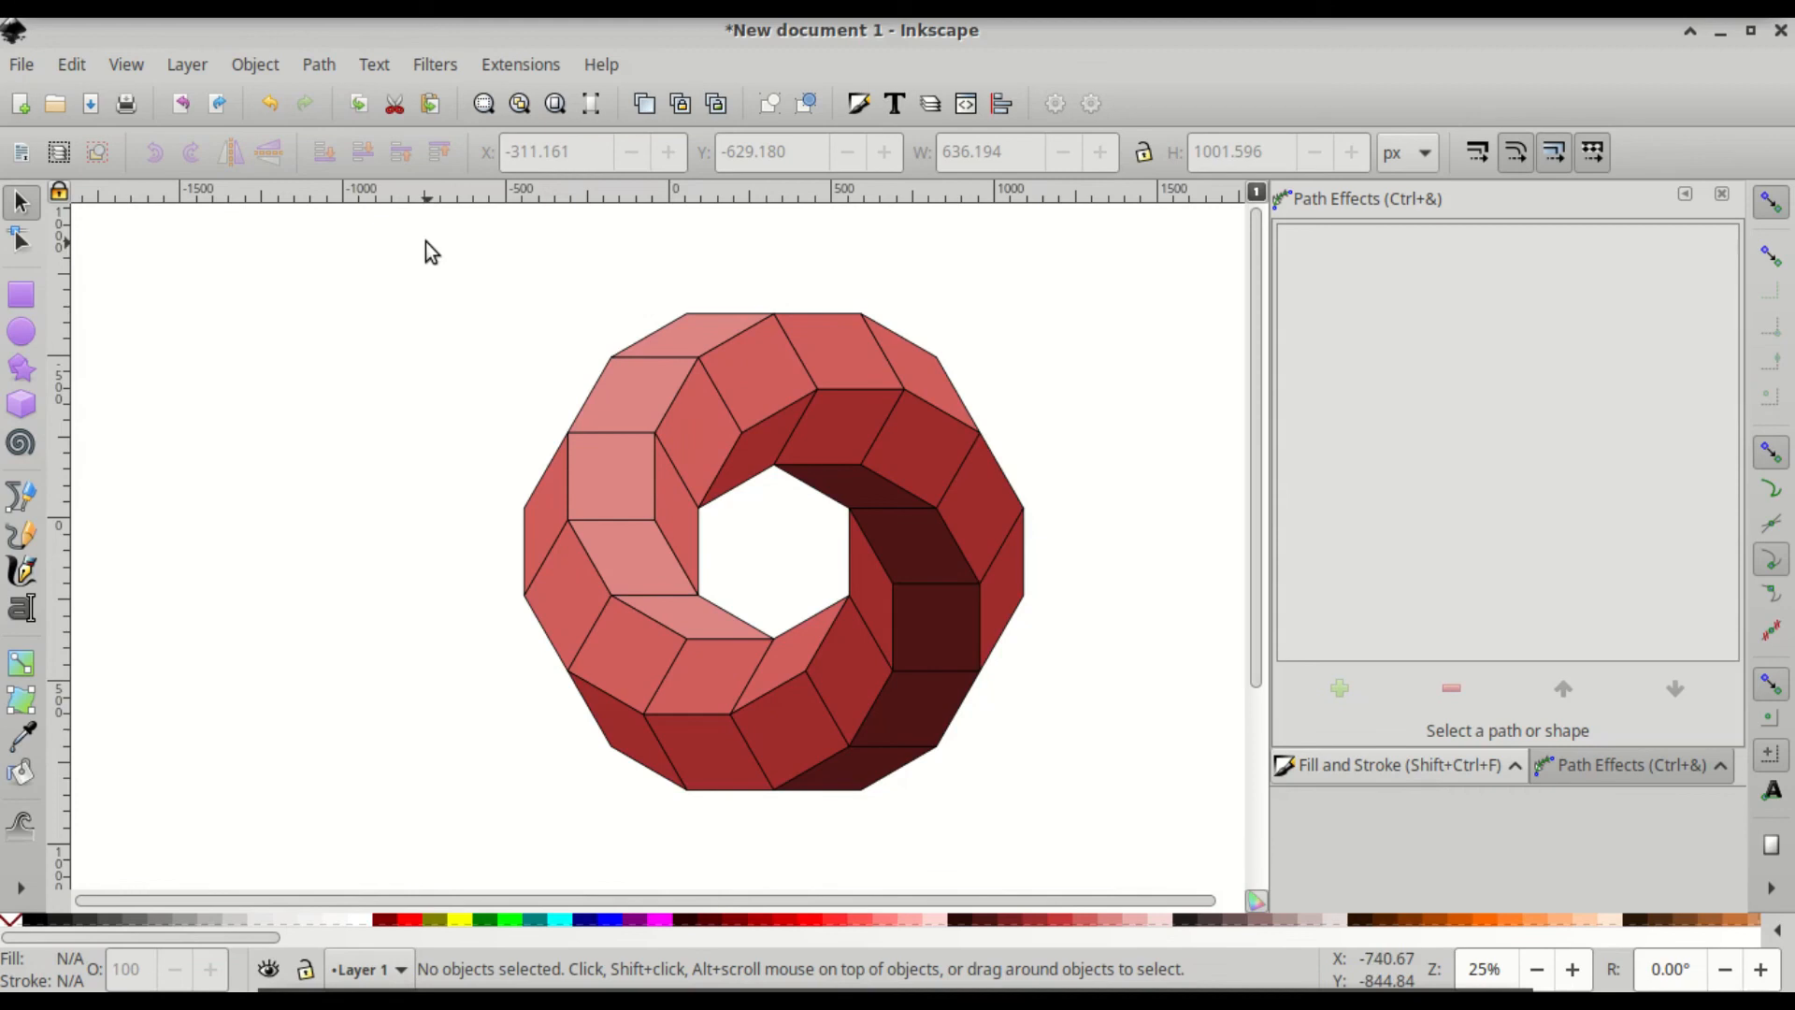